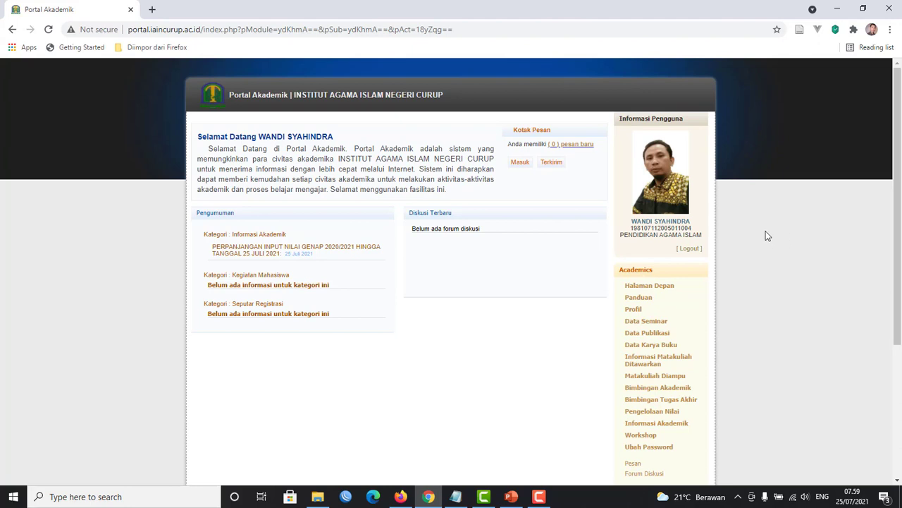
Open the lecturer's profile in the academic portal and review all the personal and employment data.
scroll(767, 236, down, 1)
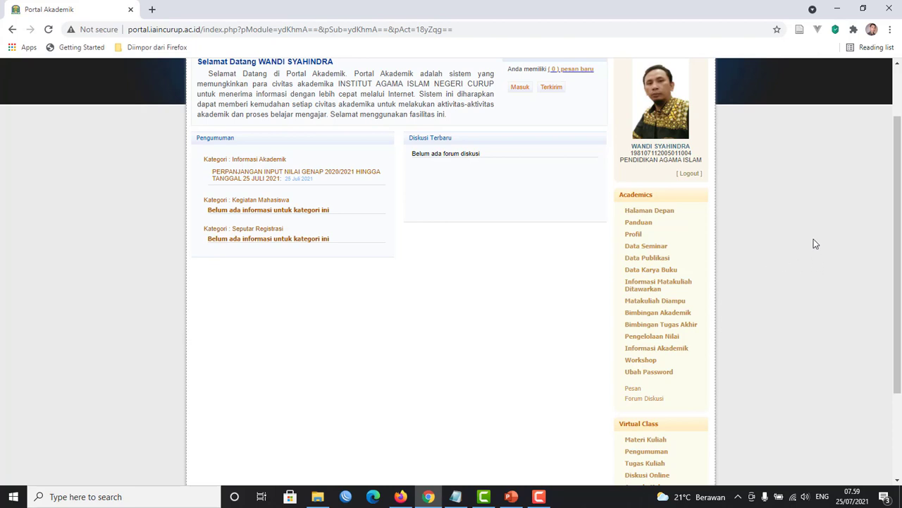
scroll(816, 247, up, 1)
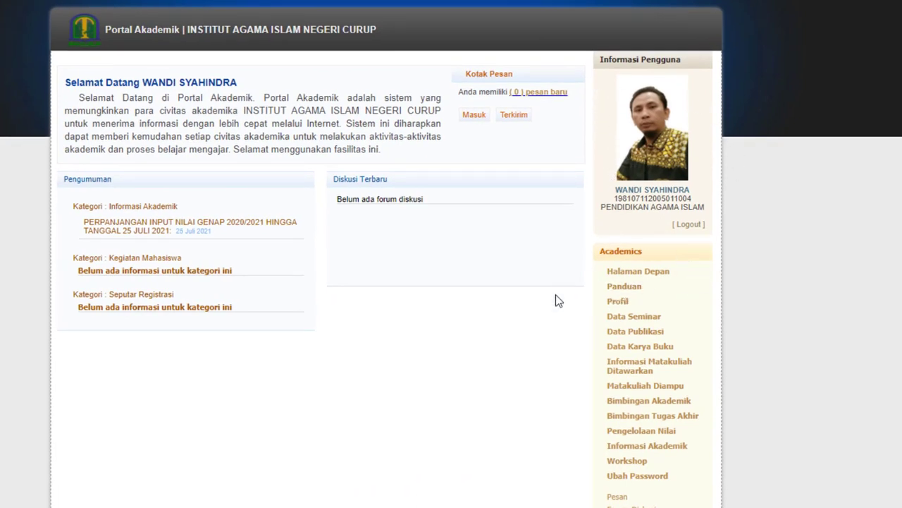
click(620, 302)
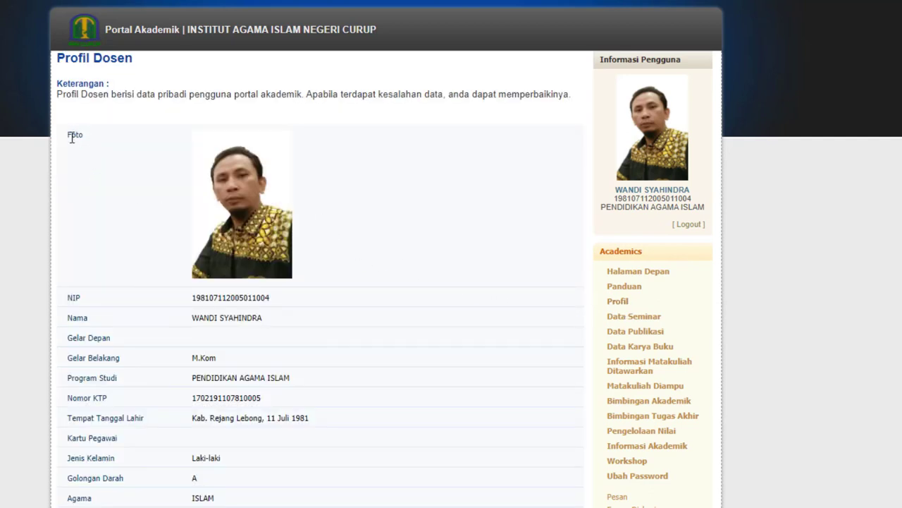
scroll(333, 305, down, 3)
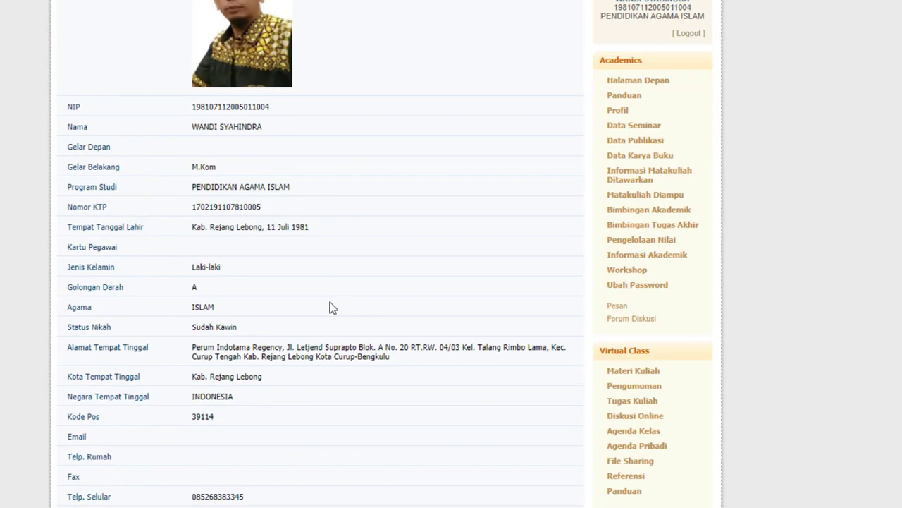
scroll(334, 303, up, 3)
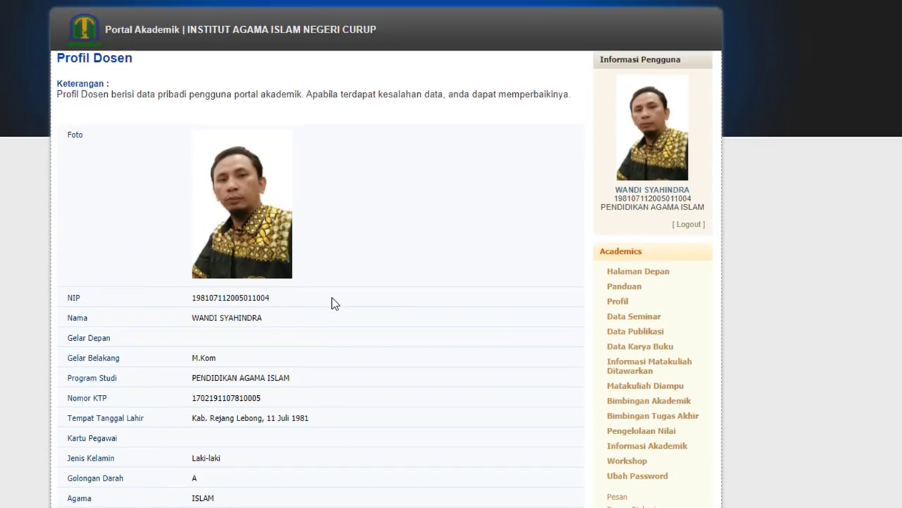
scroll(446, 306, down, 8)
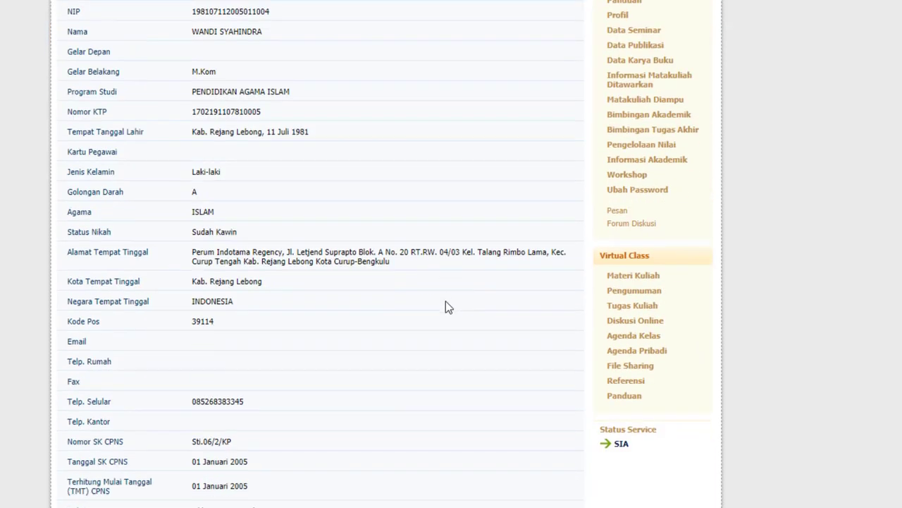
scroll(445, 300, down, 3)
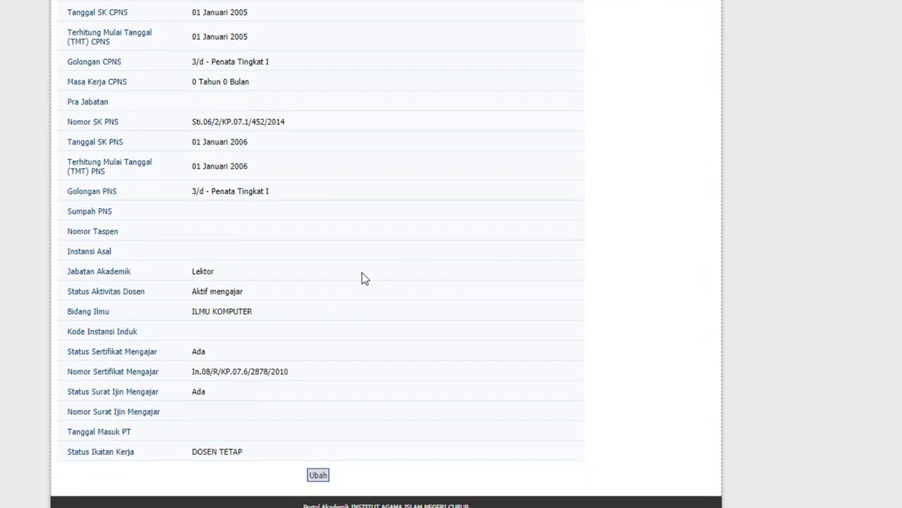
Open the lecturer profile for editing, review its fields from the photo to the employment status, and save the form.
click(318, 475)
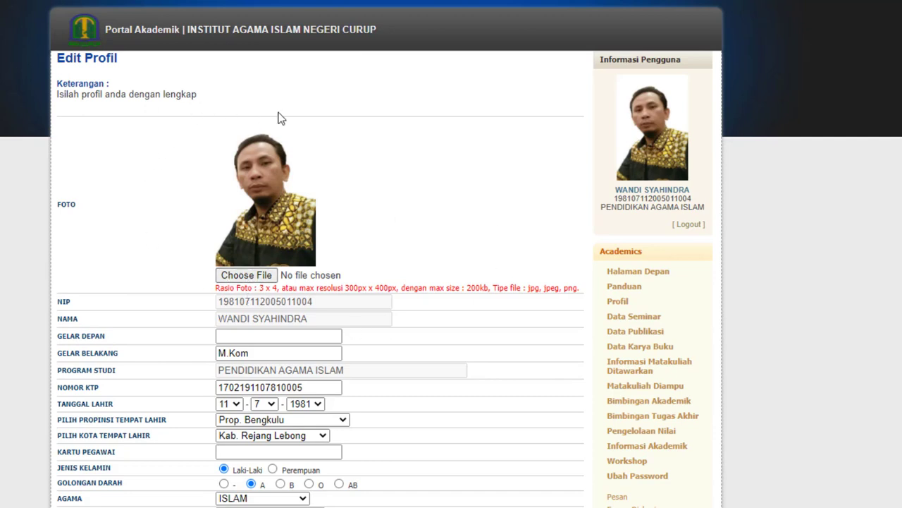
scroll(402, 280, down, 1)
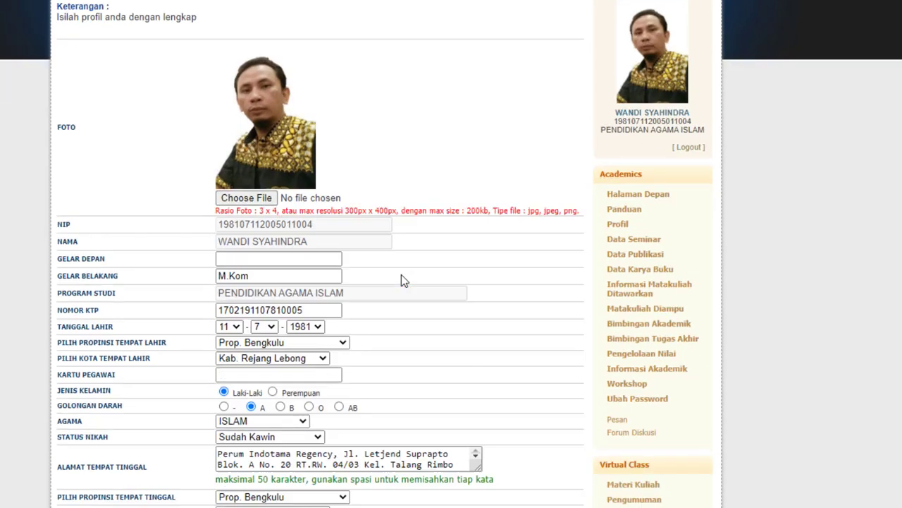
scroll(401, 279, down, 2)
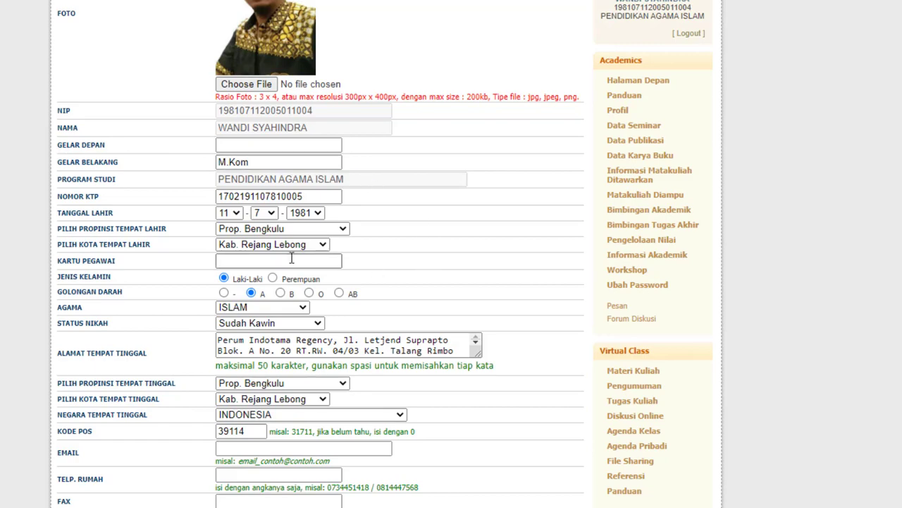
scroll(407, 279, down, 7)
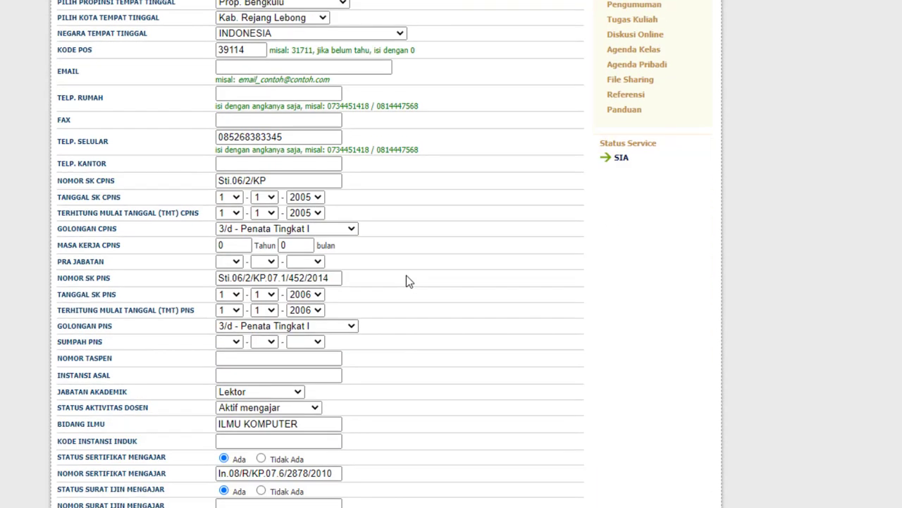
scroll(407, 280, down, 2)
scroll(407, 280, up, 9)
scroll(407, 280, down, 5)
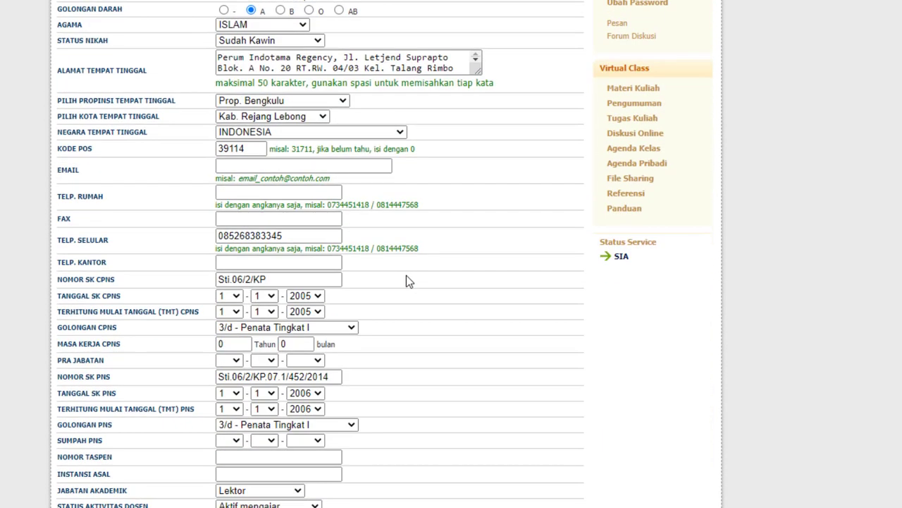
scroll(407, 280, down, 4)
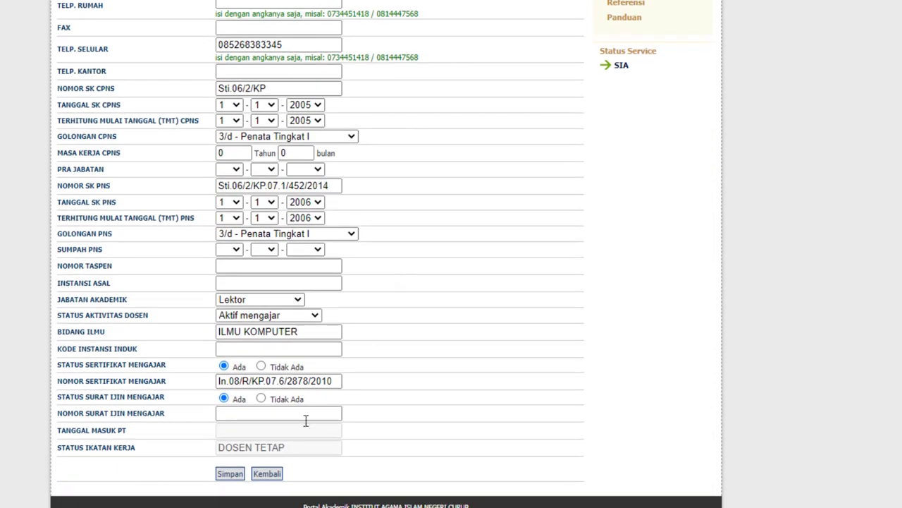
click(229, 474)
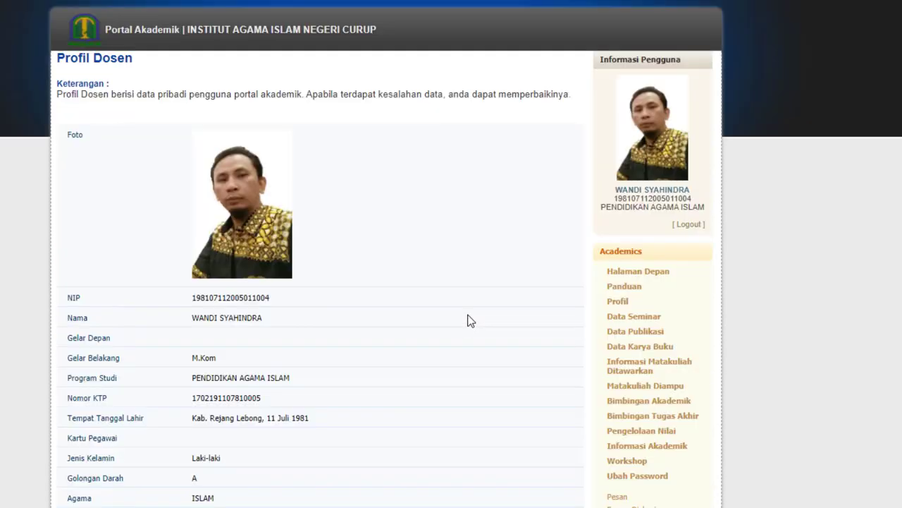
View the lecturer's seminar data page (Data Seminar) and the book works page (Data Karya Buku).
scroll(772, 268, down, 2)
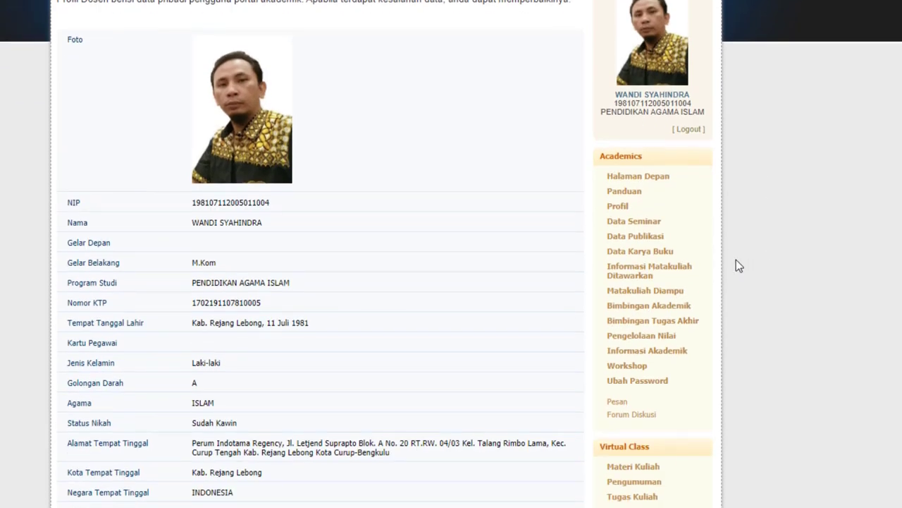
click(632, 223)
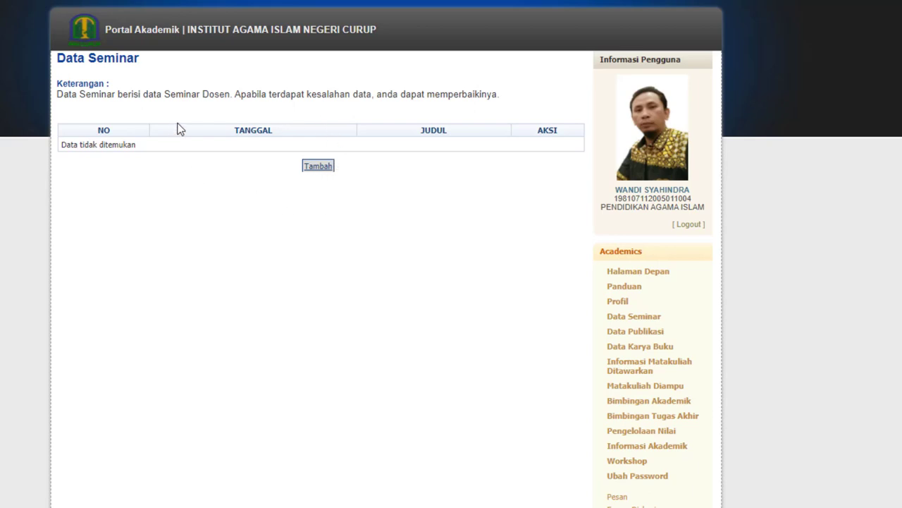
click(647, 337)
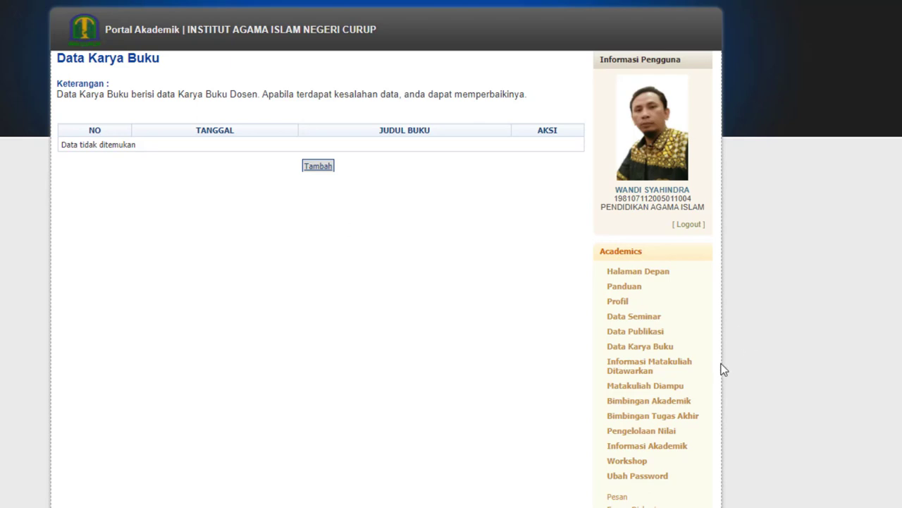
Open the attendance of class PAI 2A from the taught courses (Matakuliah Diampu) and review its meeting schedule.
scroll(721, 370, down, 3)
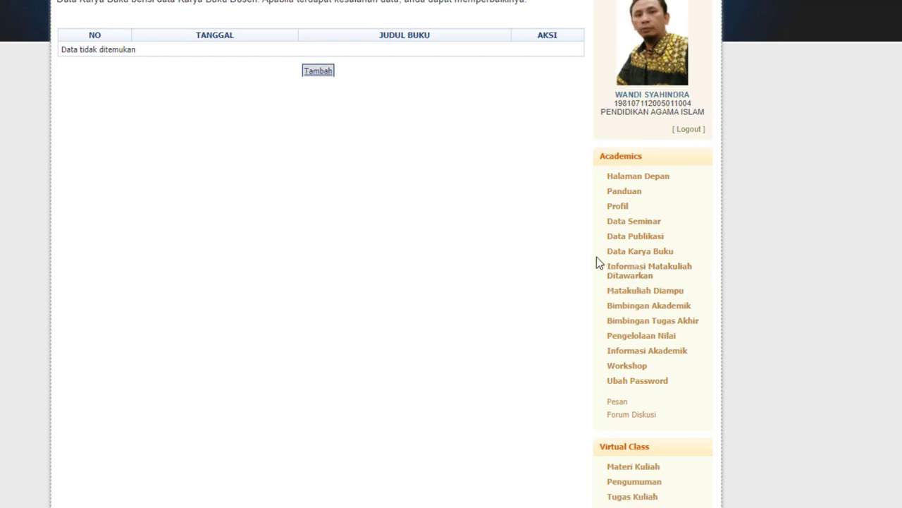
click(666, 295)
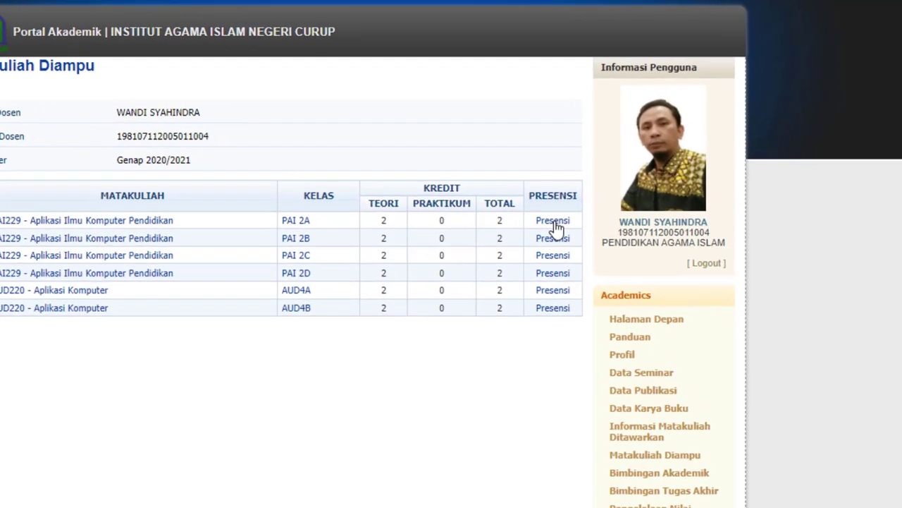
click(554, 246)
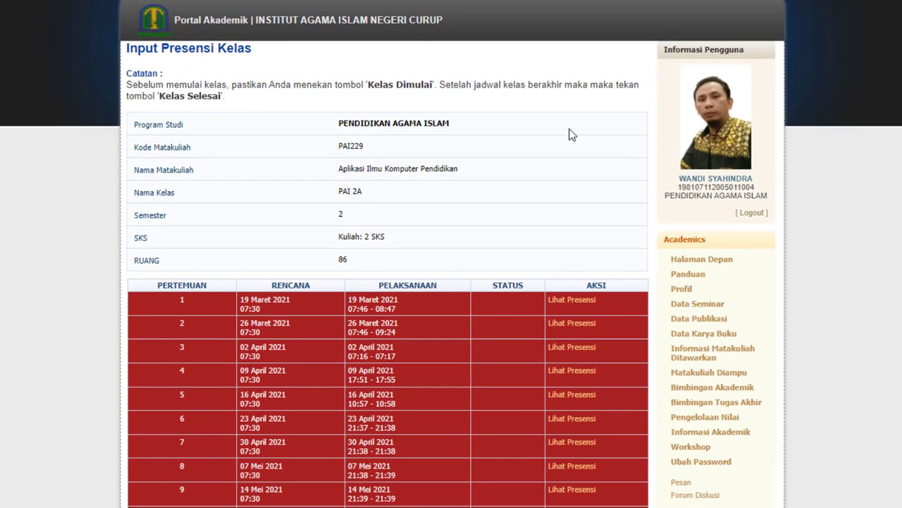
scroll(564, 134, down, 3)
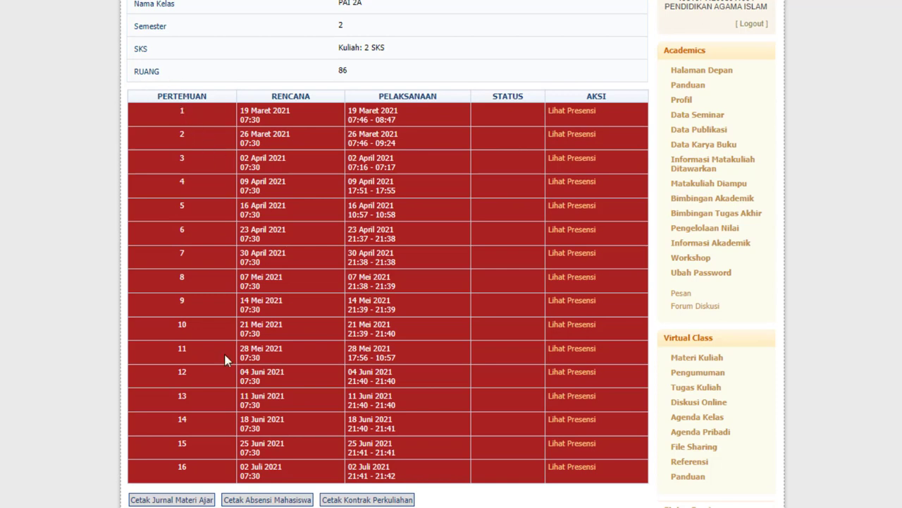
double_click(182, 467)
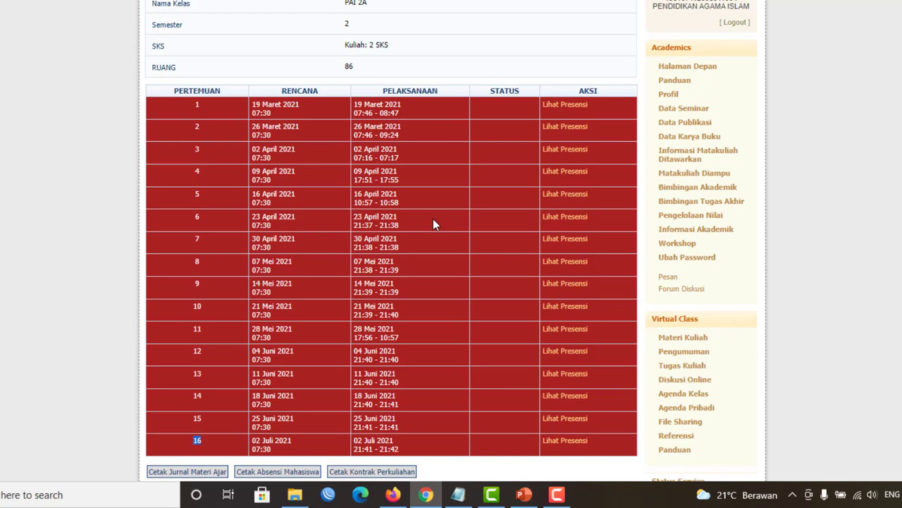
scroll(434, 216, up, 3)
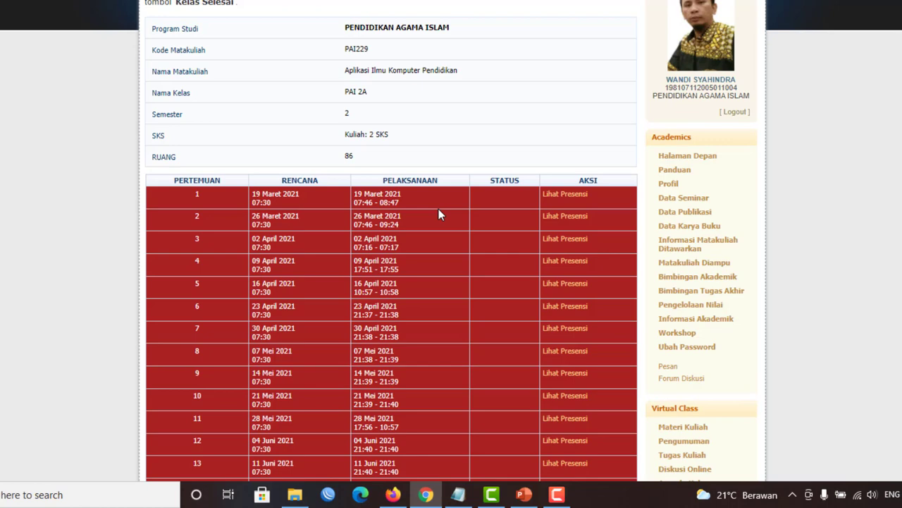
Open the printable teaching journal for class PAI 2A, try Save as PDF and EPSON L120 Series as print destinations, and cancel printing.
scroll(438, 211, down, 2)
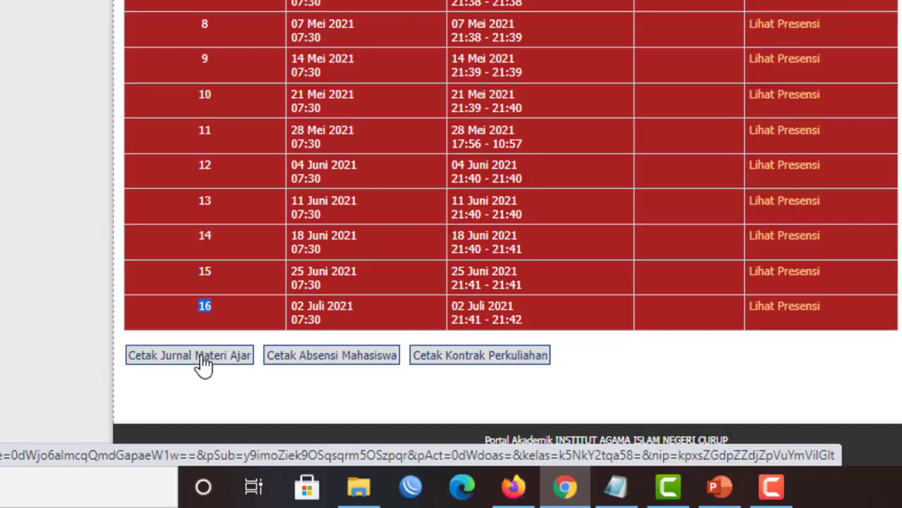
click(202, 357)
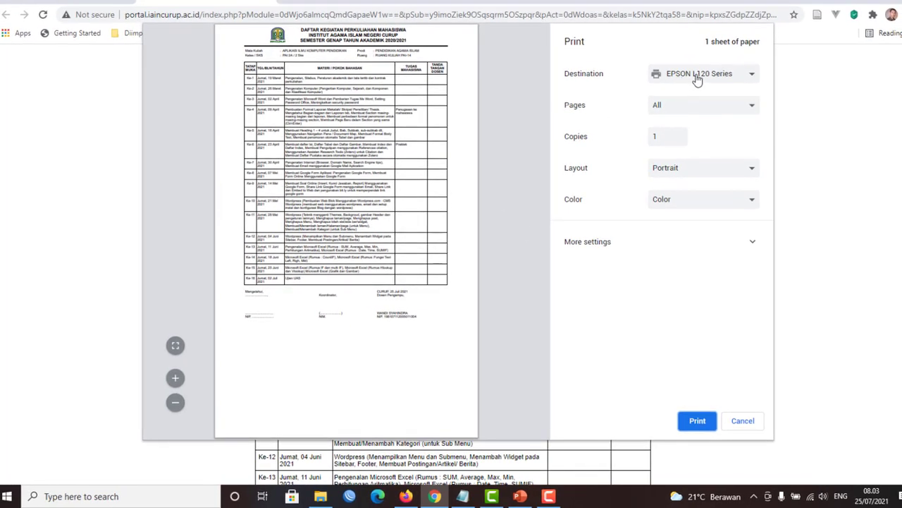
click(714, 76)
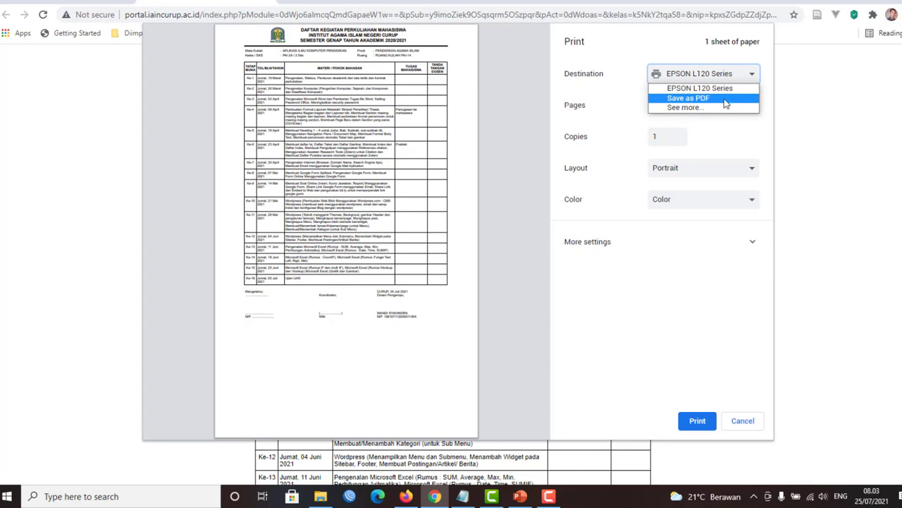
click(720, 100)
click(722, 74)
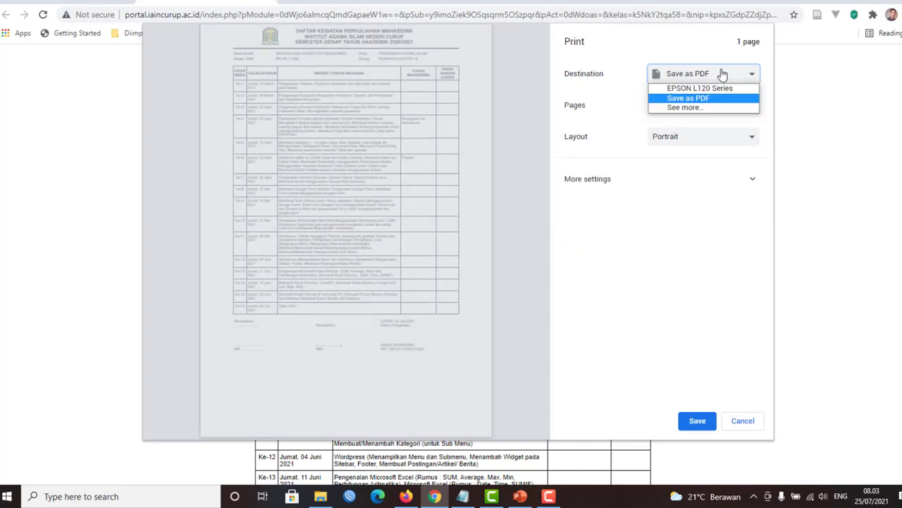
click(717, 89)
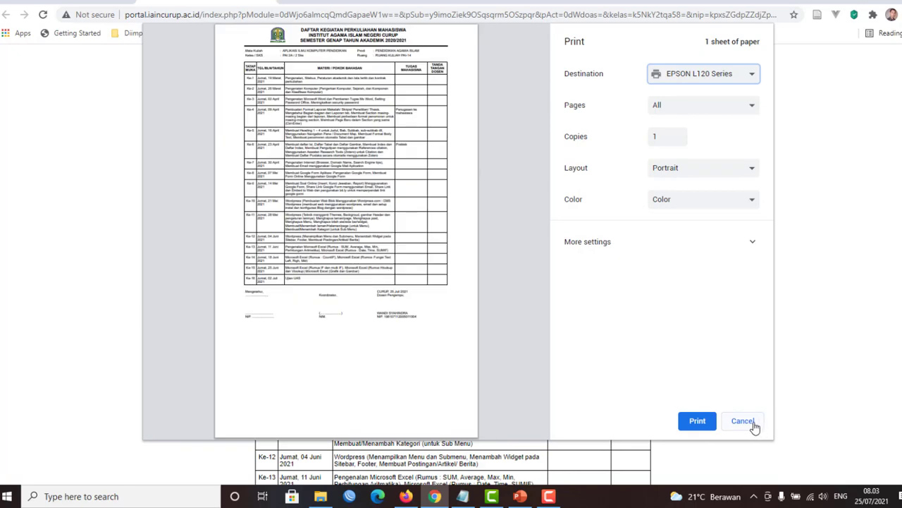
click(743, 421)
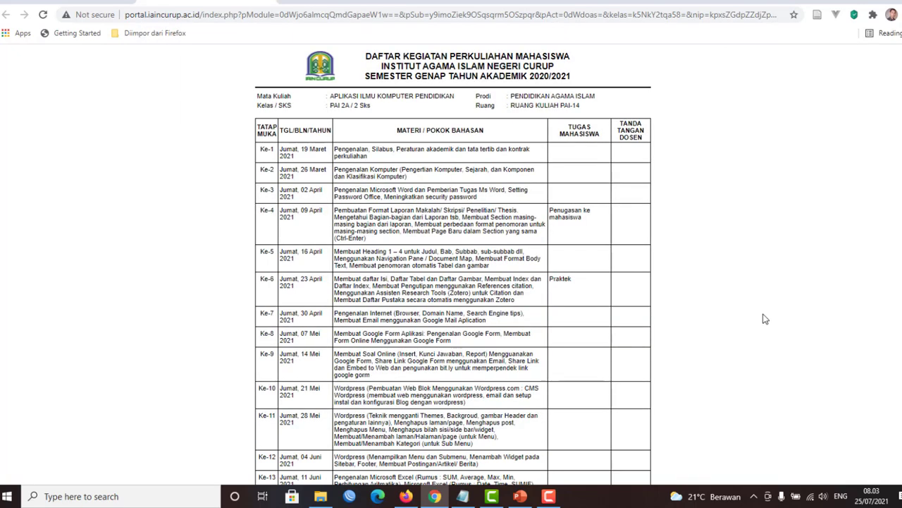
Review the teaching journal from its heading to the signature area, and close it to return to the class attendance page.
scroll(624, 247, down, 3)
scroll(624, 247, up, 3)
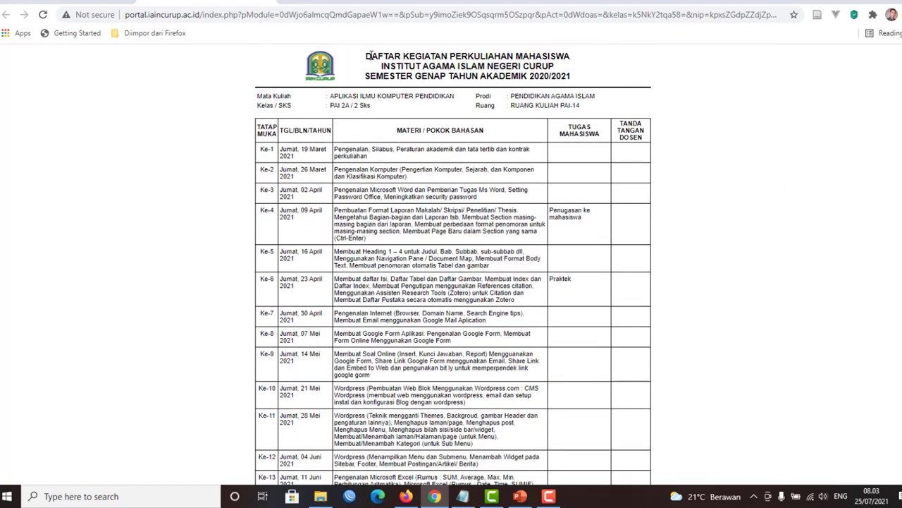
scroll(497, 151, down, 3)
scroll(512, 223, up, 2)
scroll(511, 239, down, 3)
scroll(564, 249, up, 3)
scroll(564, 249, down, 3)
scroll(564, 248, up, 3)
scroll(564, 249, down, 3)
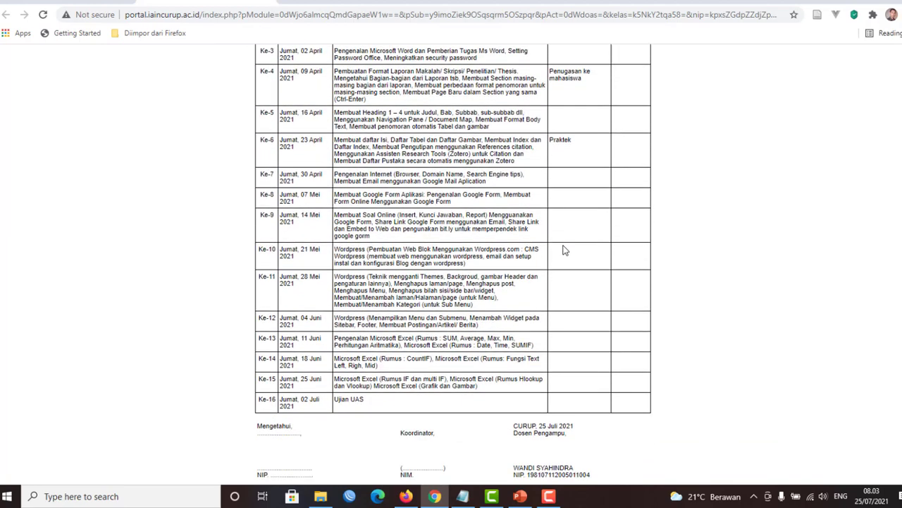
scroll(564, 248, up, 3)
click(269, 1)
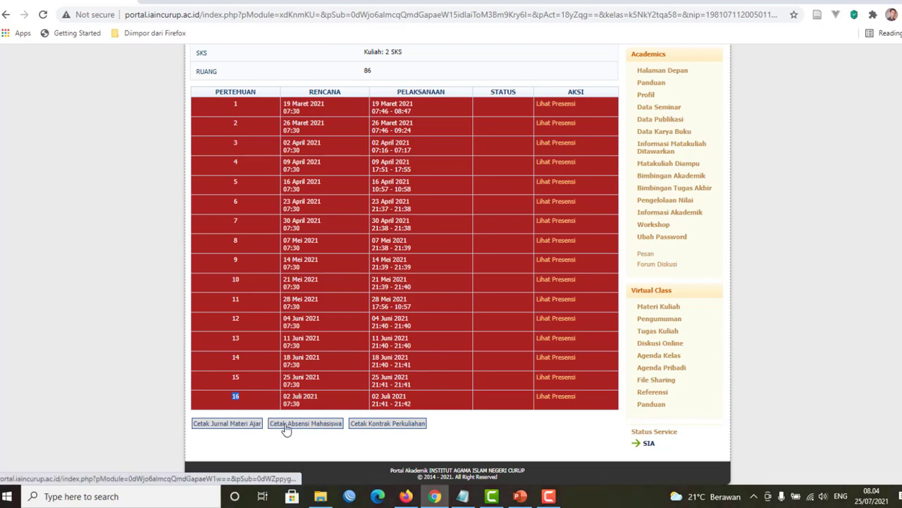
View the printable student attendance sheet for class PAI 2A, close it, and open the class's lecture contract (Kontrak Perkuliahan).
click(310, 425)
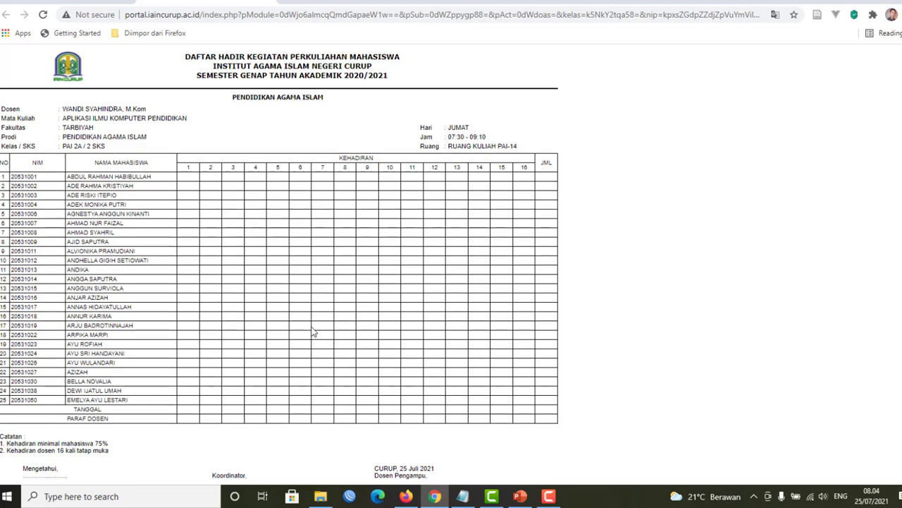
scroll(312, 332, down, 2)
scroll(312, 332, up, 2)
click(271, 5)
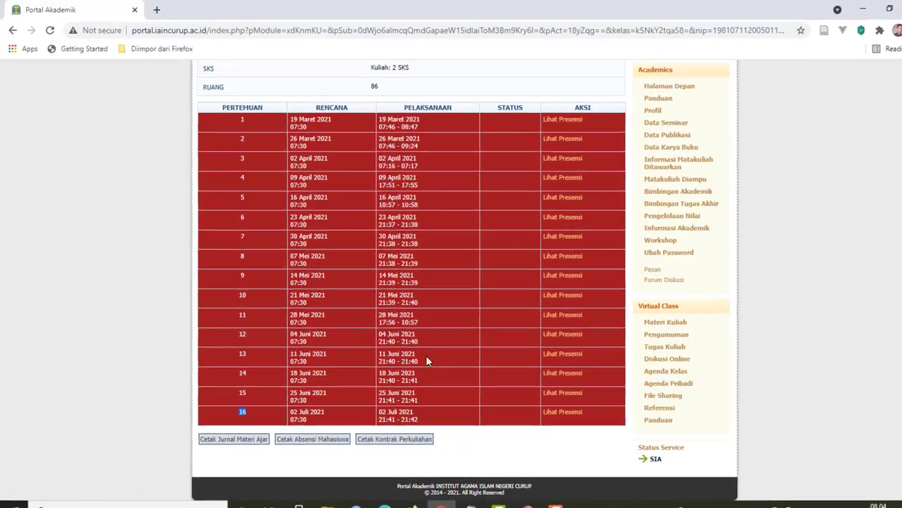
click(423, 441)
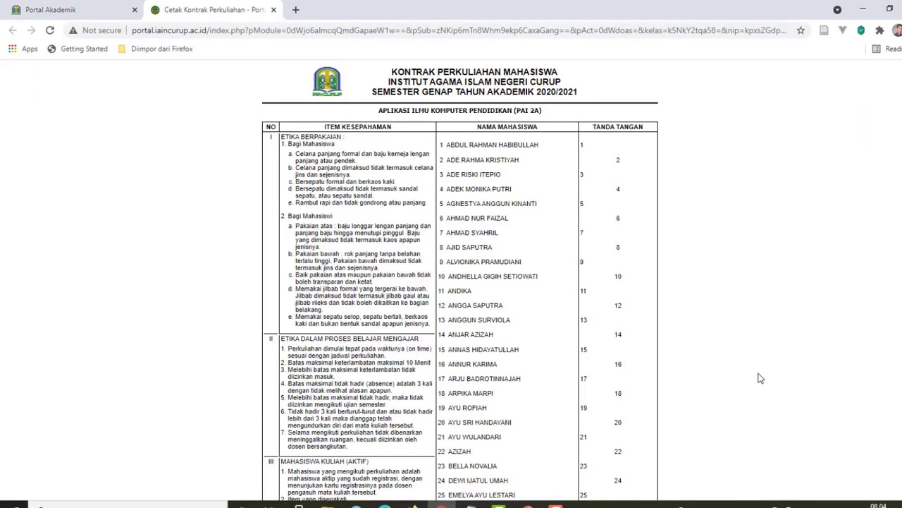
Review the lecture contract for class PAI 2A, preview its printout, cancel printing and close the document.
scroll(769, 380, down, 1)
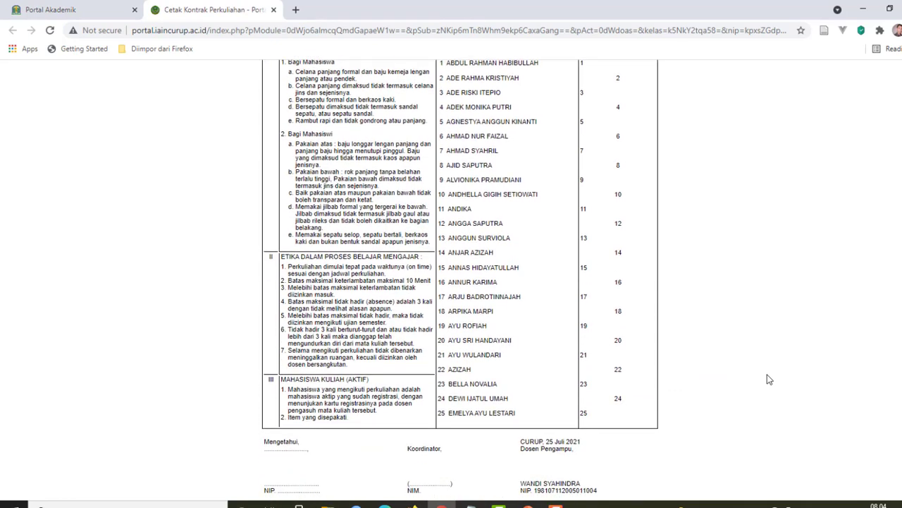
scroll(769, 380, up, 1)
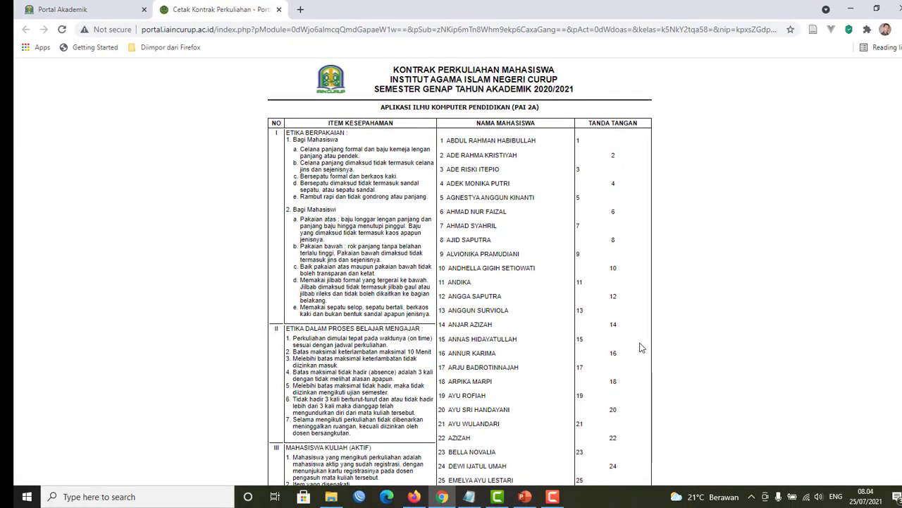
key(ctrl+p)
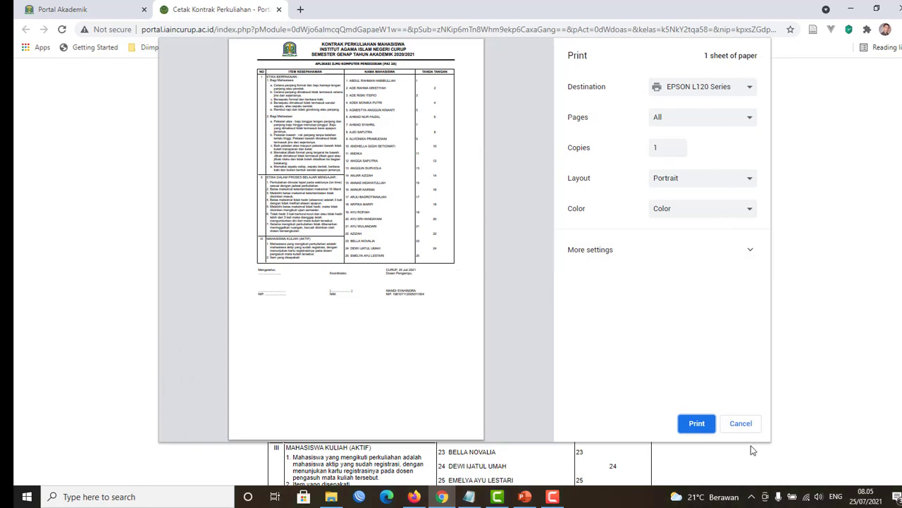
click(741, 424)
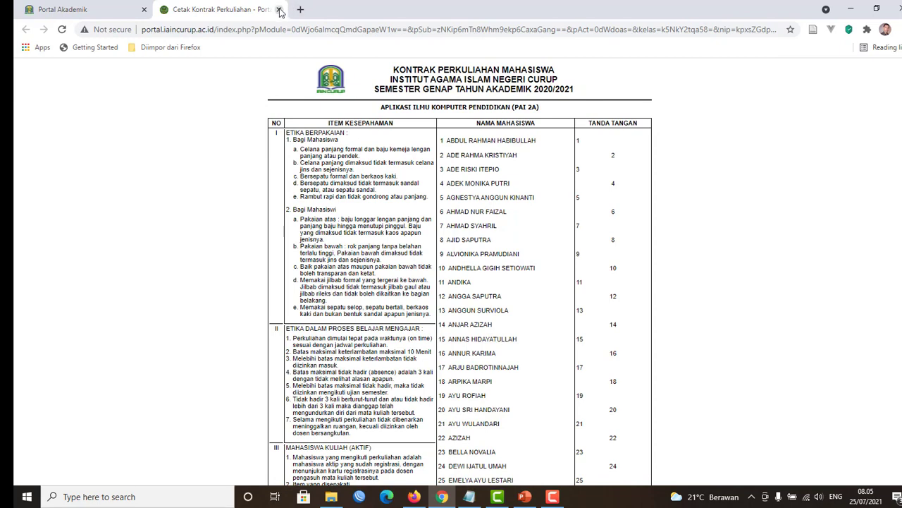
click(279, 10)
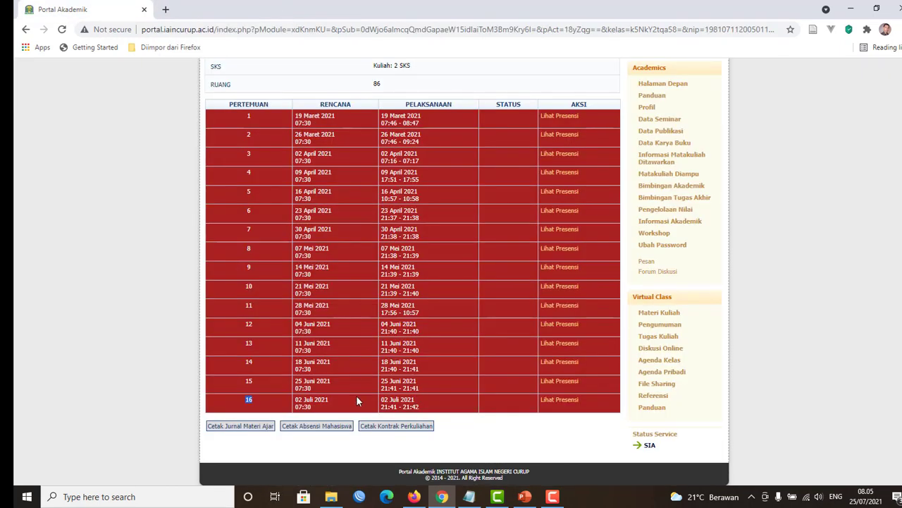
Return to the taught courses (Matakuliah Diampu) and open the attendance schedule of class PAI 2B.
scroll(522, 349, up, 3)
scroll(521, 349, down, 1)
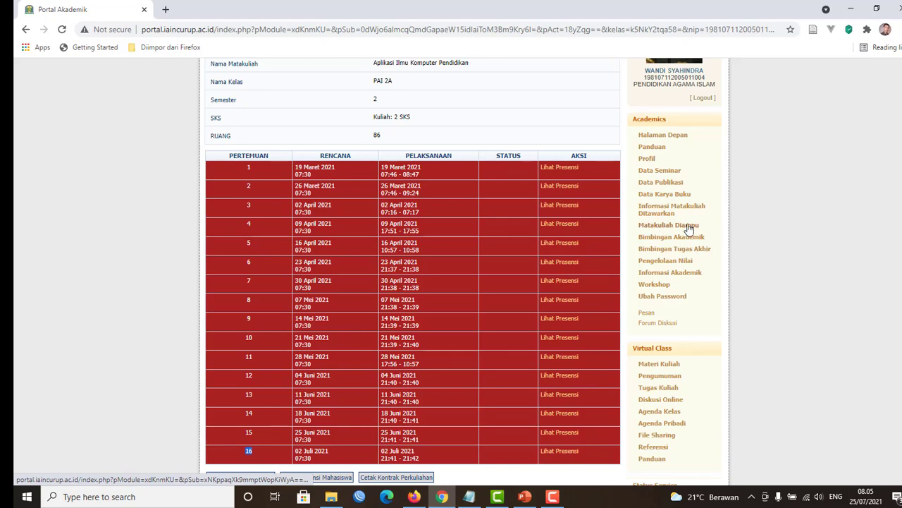
scroll(548, 290, down, 1)
scroll(548, 290, up, 3)
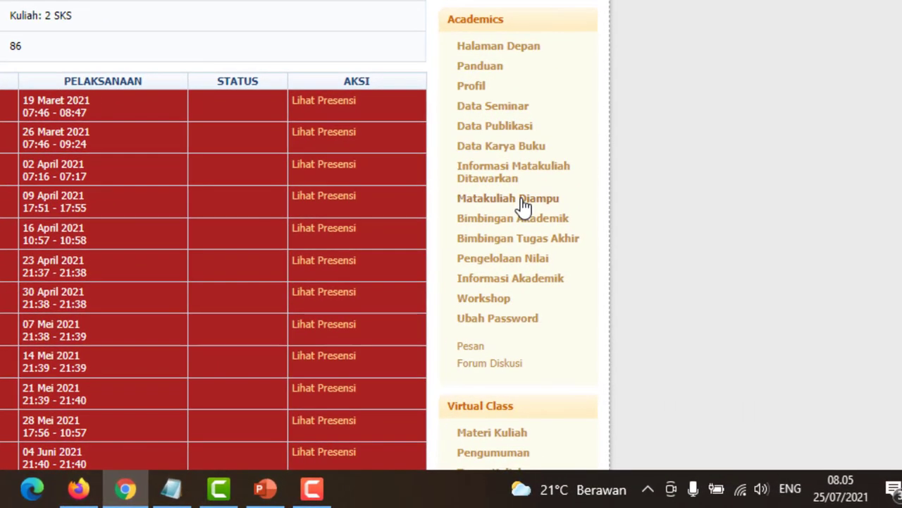
click(523, 199)
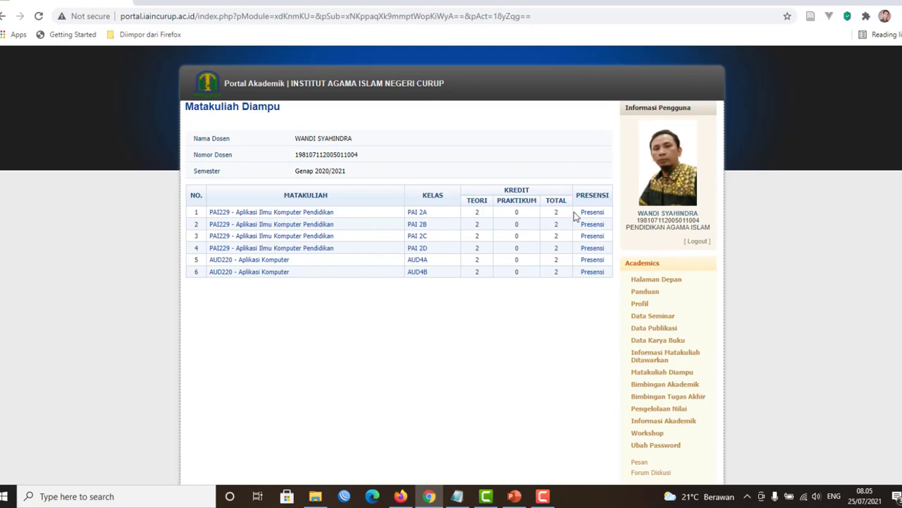
click(596, 226)
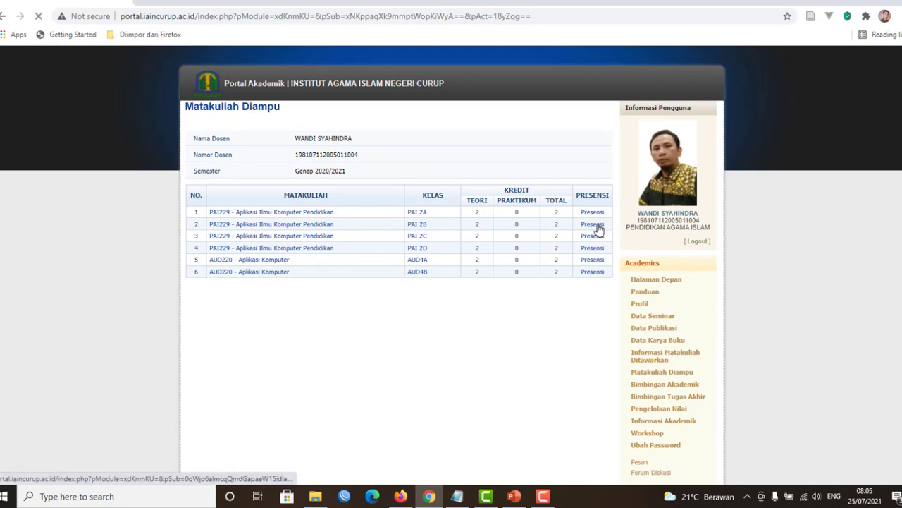
scroll(326, 286, down, 3)
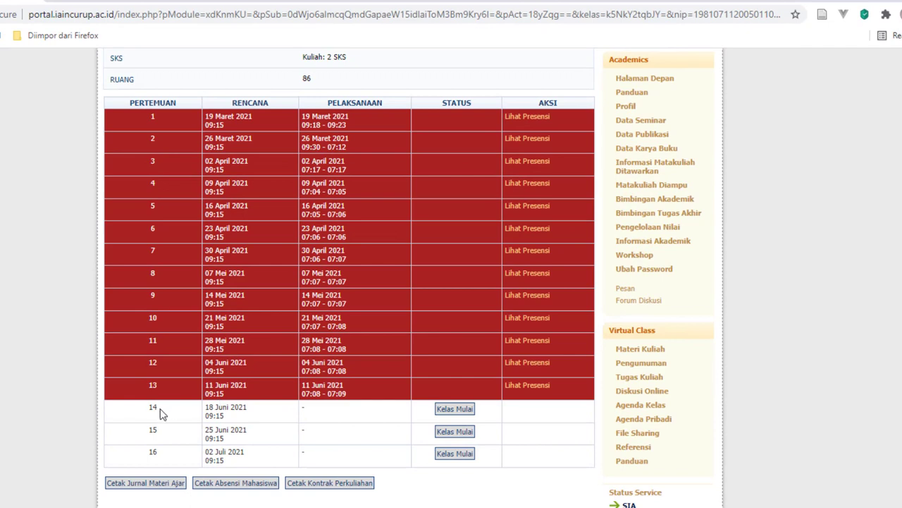
Start meeting 14 of class PAI 2B and confirm starting the class.
click(453, 411)
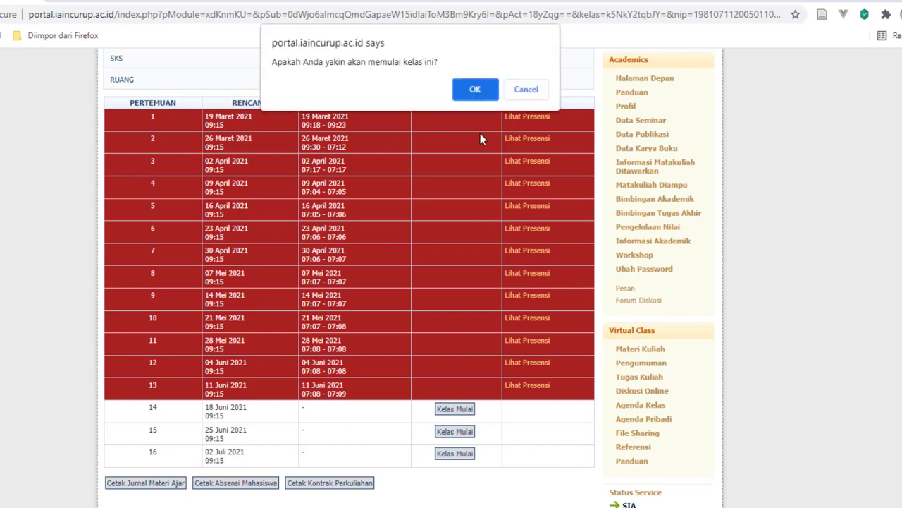
click(470, 90)
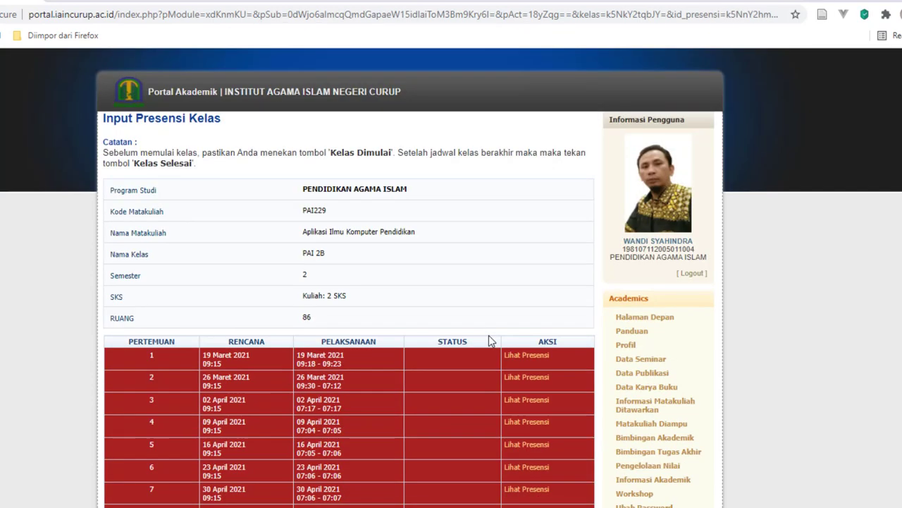
scroll(489, 335, down, 3)
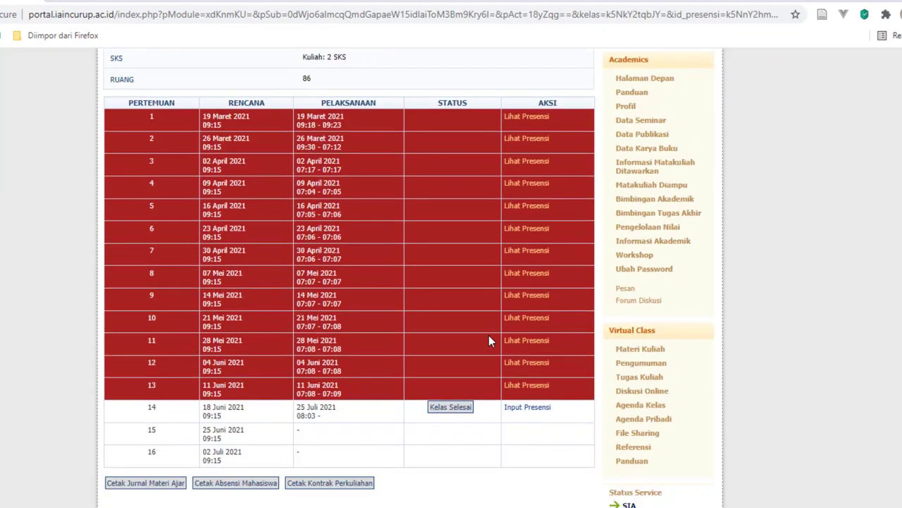
Open the attendance input for meeting 14, set the status of the student in row 6 to Alpa, and save it.
click(531, 412)
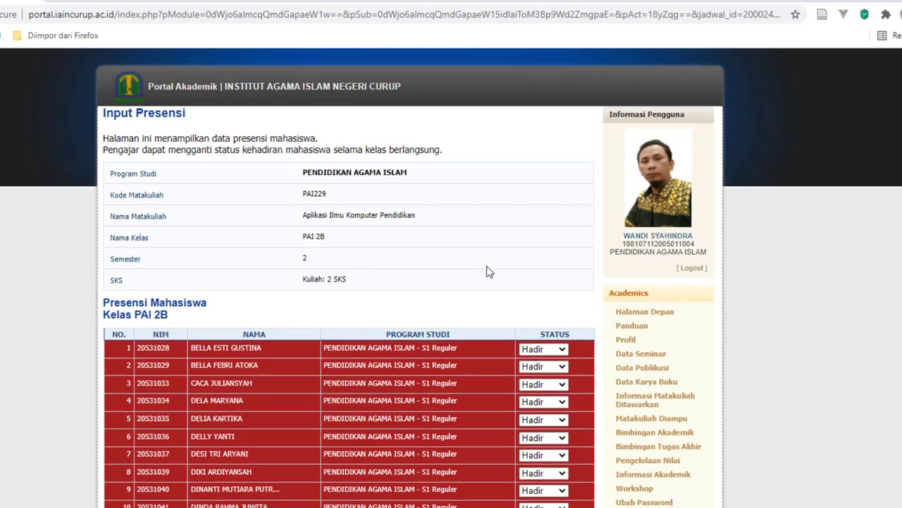
scroll(488, 271, down, 3)
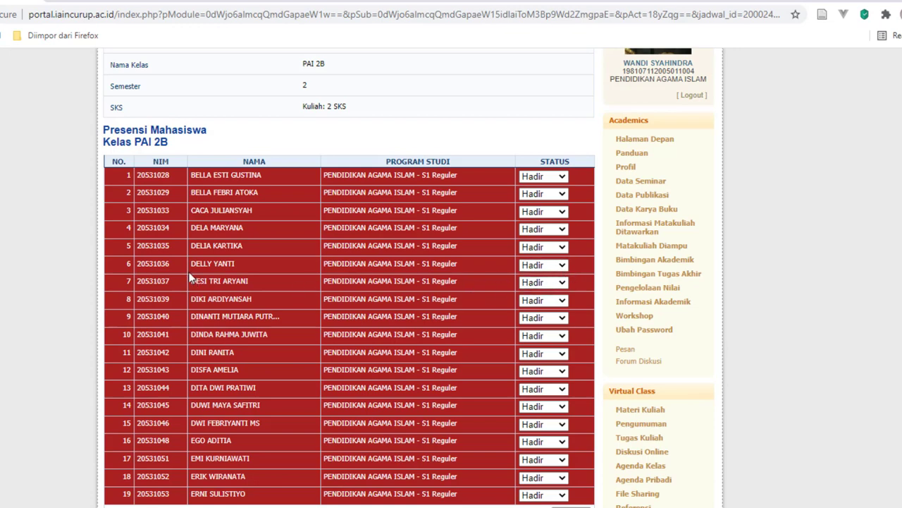
click(553, 265)
click(547, 291)
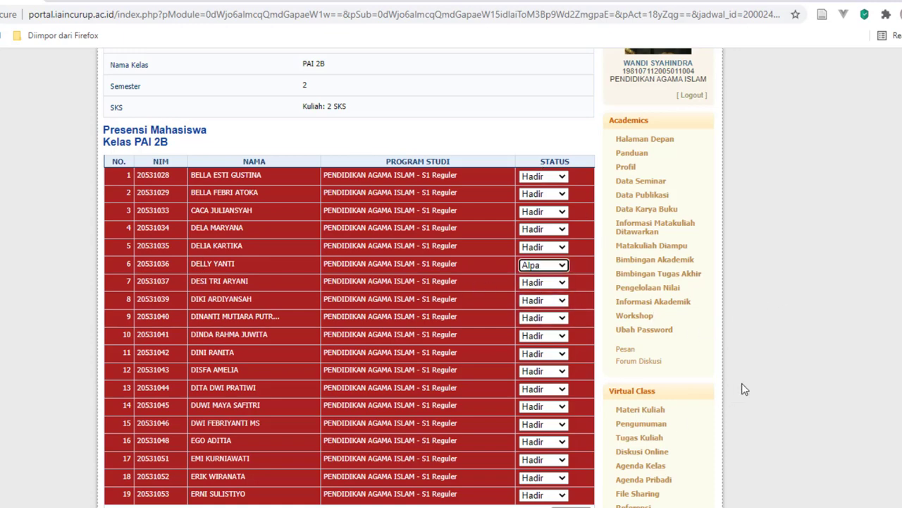
scroll(745, 389, down, 1)
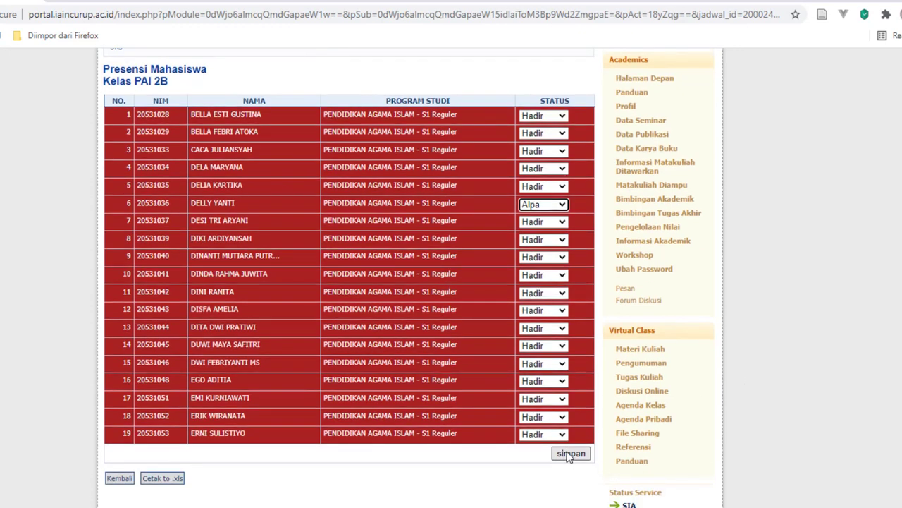
click(570, 455)
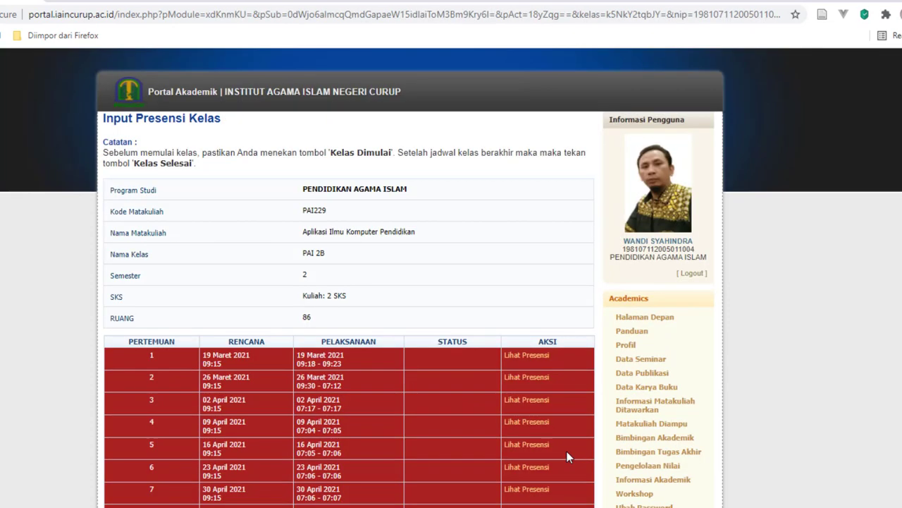
Open the class completion form (Kelas Selesai) for meeting 14 of class PAI 2B.
scroll(567, 451, down, 3)
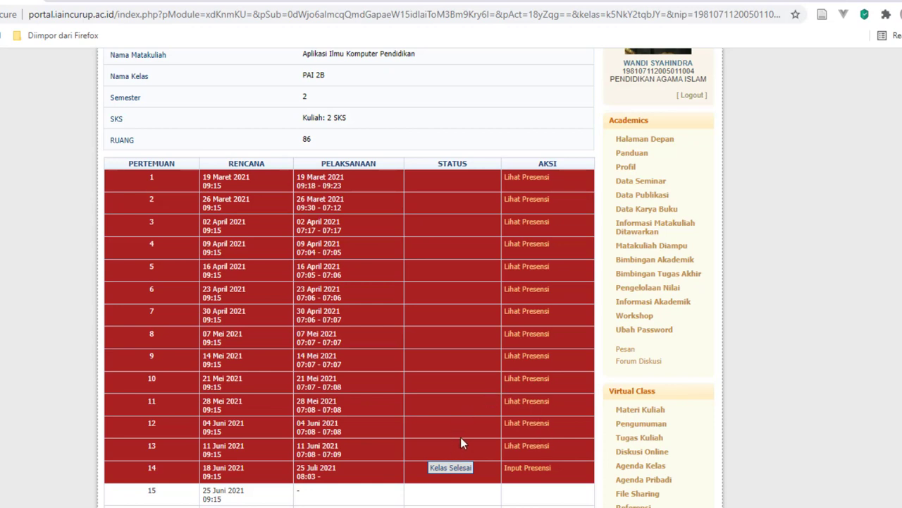
scroll(487, 473, down, 1)
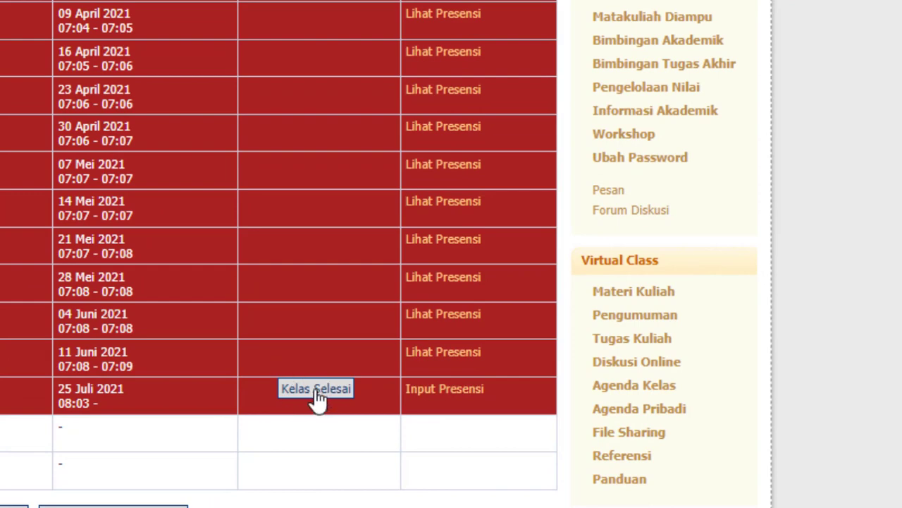
click(317, 396)
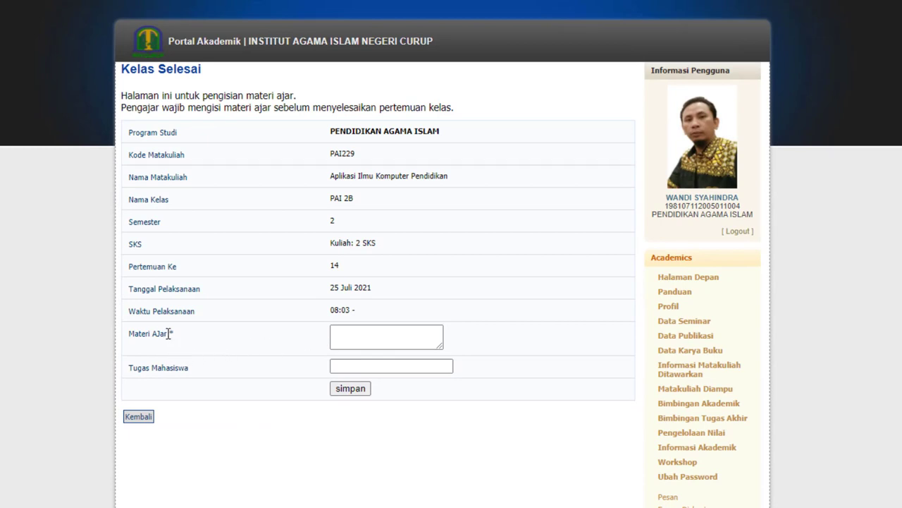
Copy the Ke-14 material "Microsoft Excel (Rumus : CountIF), Microsoft Excel (Rumus: Fungsi Text Left, Righ, Mid)" from Notepad into Materi Ajar.
drag(168, 334, 178, 335)
click(389, 336)
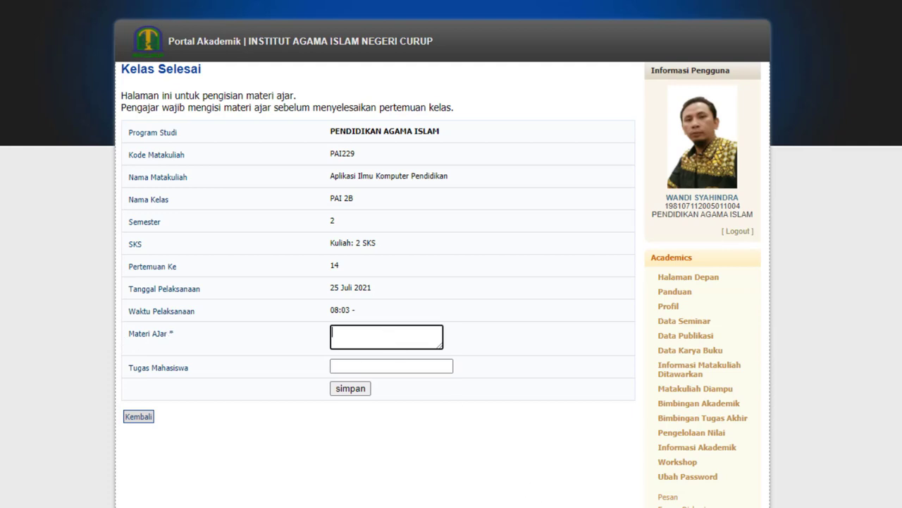
click(451, 506)
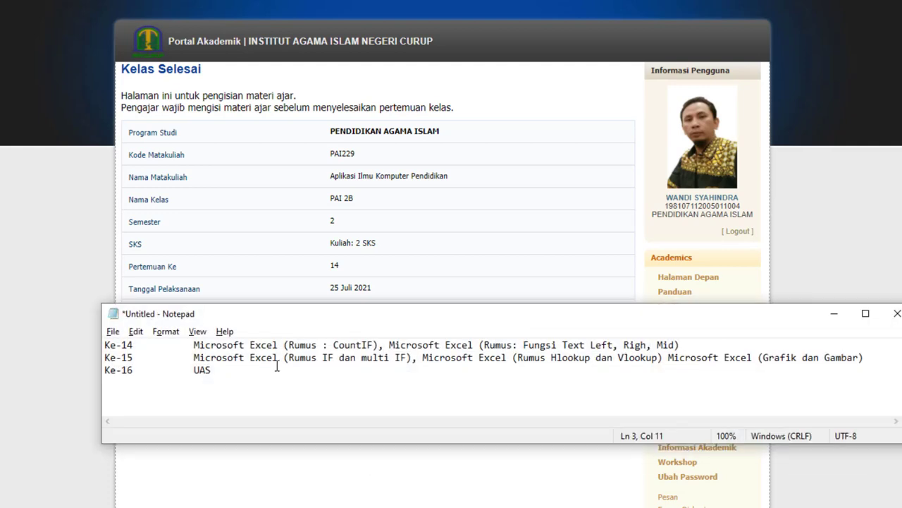
drag(194, 345, 678, 344)
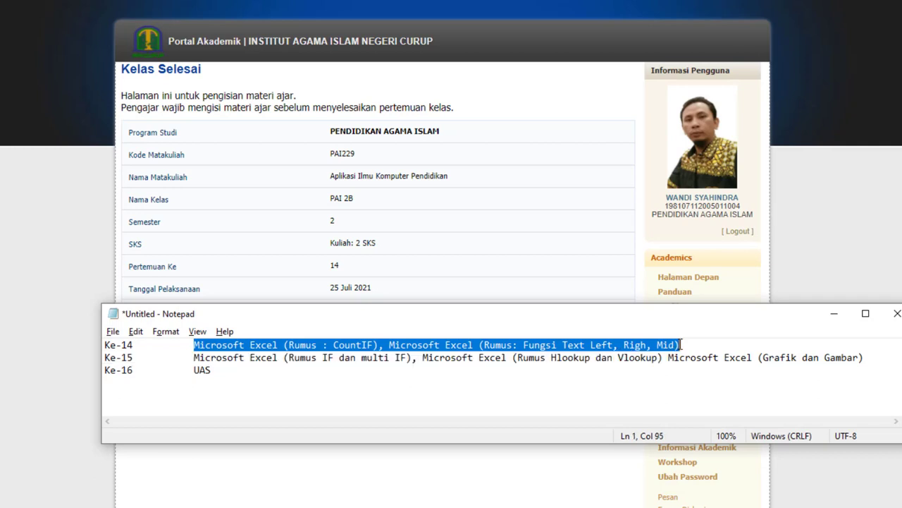
right_click(673, 340)
click(757, 172)
click(570, 202)
click(371, 339)
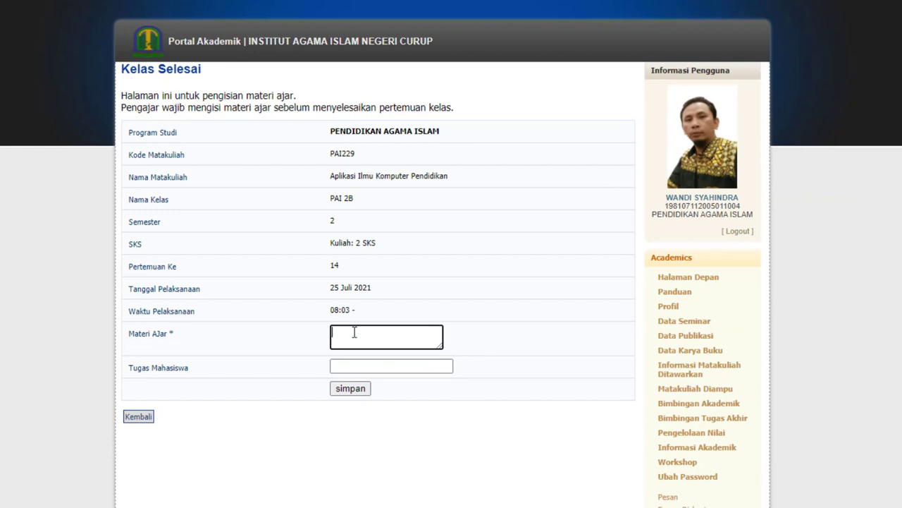
right_click(354, 332)
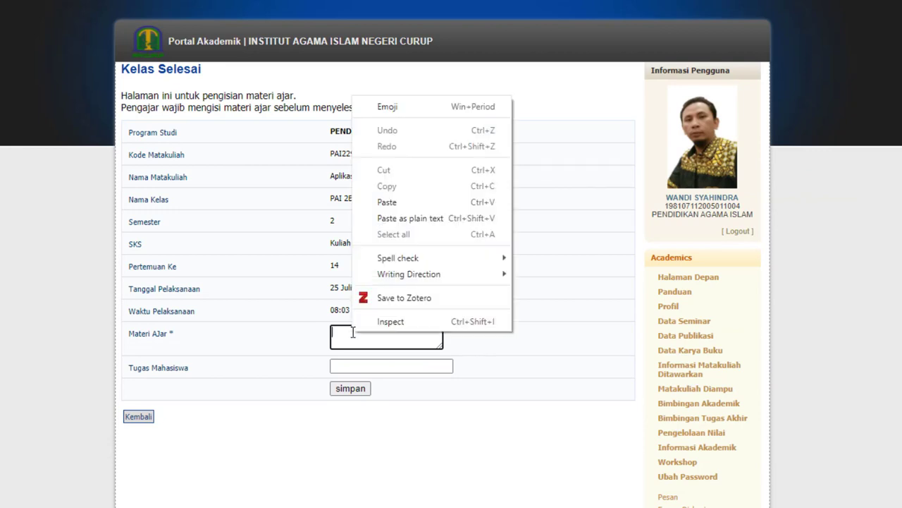
click(415, 201)
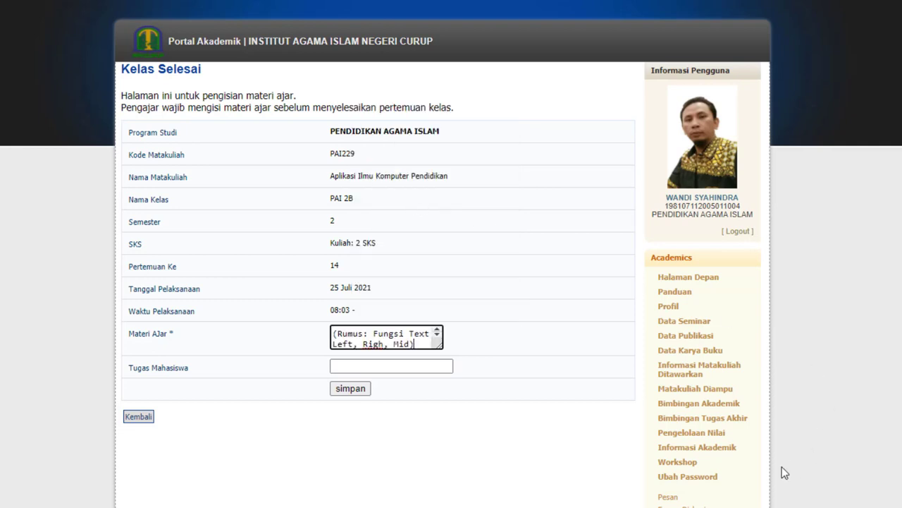
Set the student assignment (Tugas Mahasiswa) to "Praktek/Latihan dan Tugas" and save the class completion form.
click(398, 366)
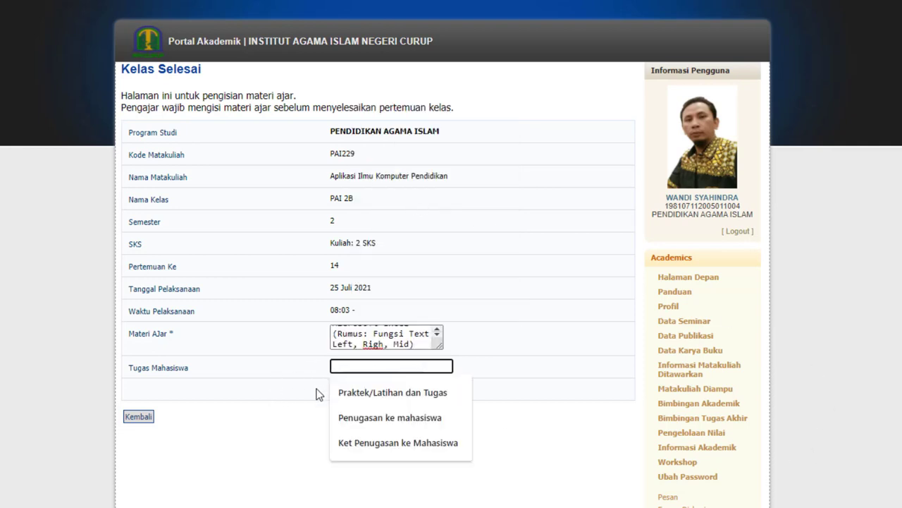
click(387, 394)
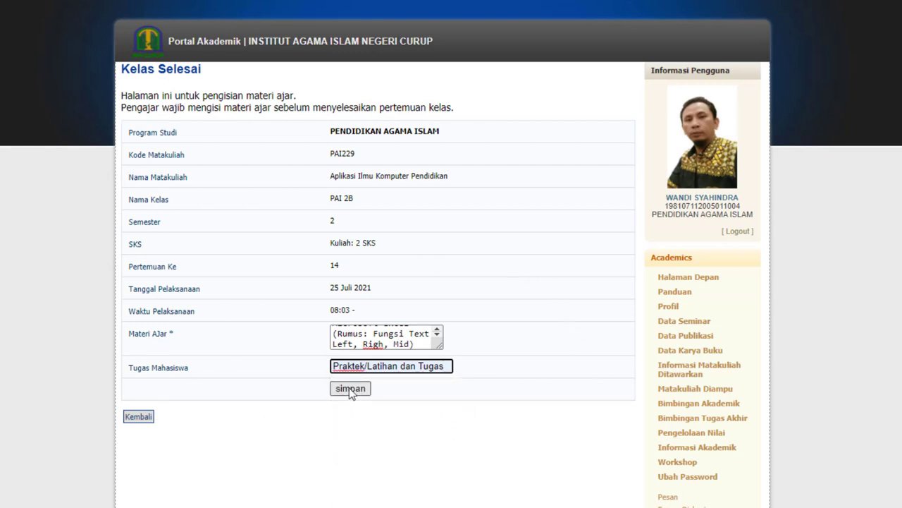
click(351, 390)
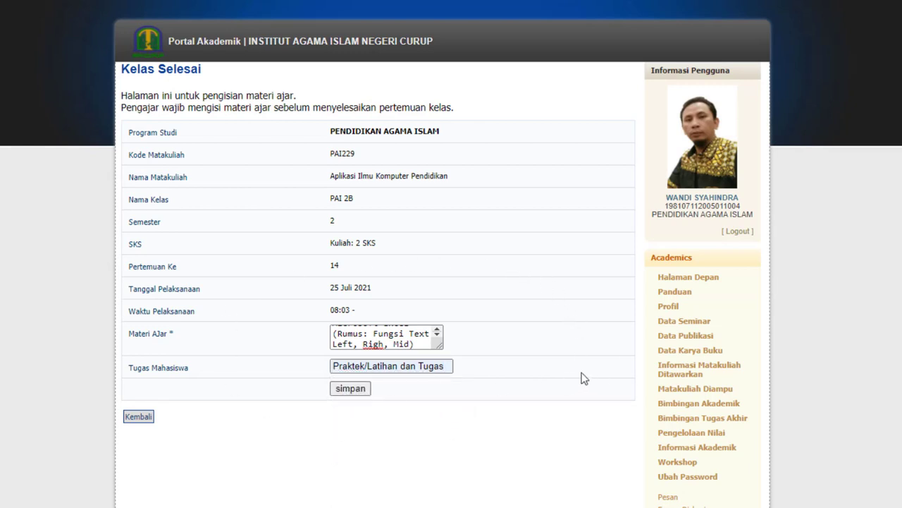
Examine the recorded date and the start and end times of meeting 14 in the class PAI 2B schedule.
scroll(582, 376, down, 4)
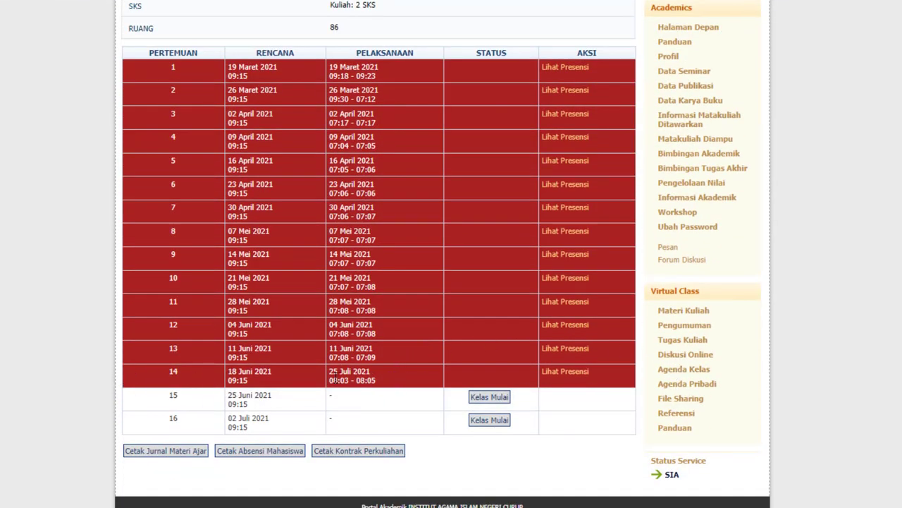
drag(330, 372, 378, 390)
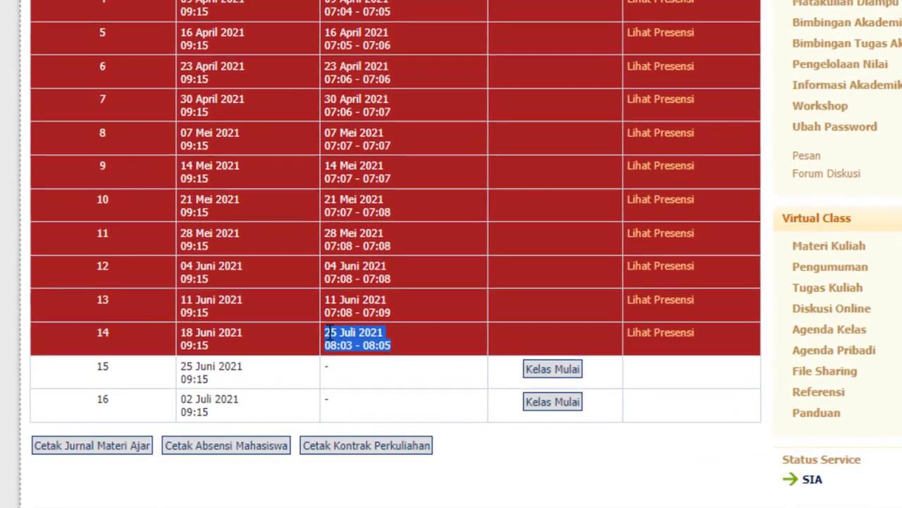
click(329, 330)
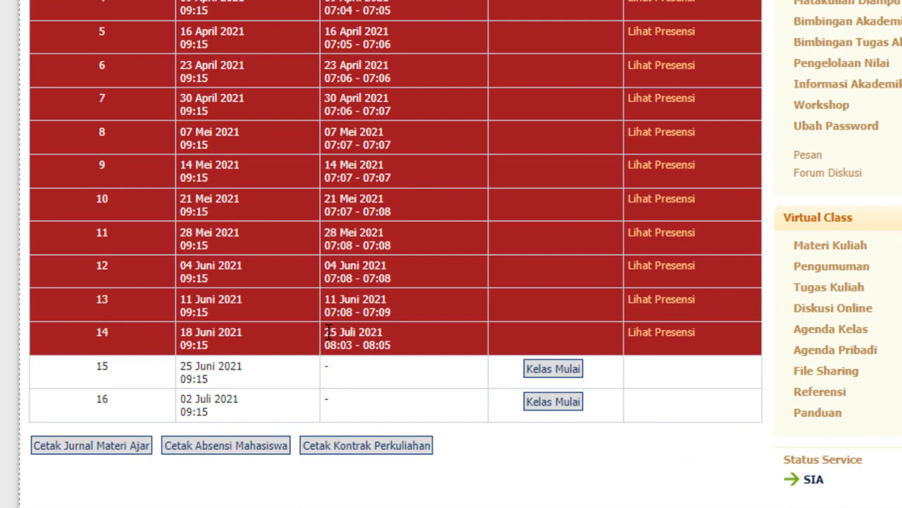
drag(325, 330, 384, 333)
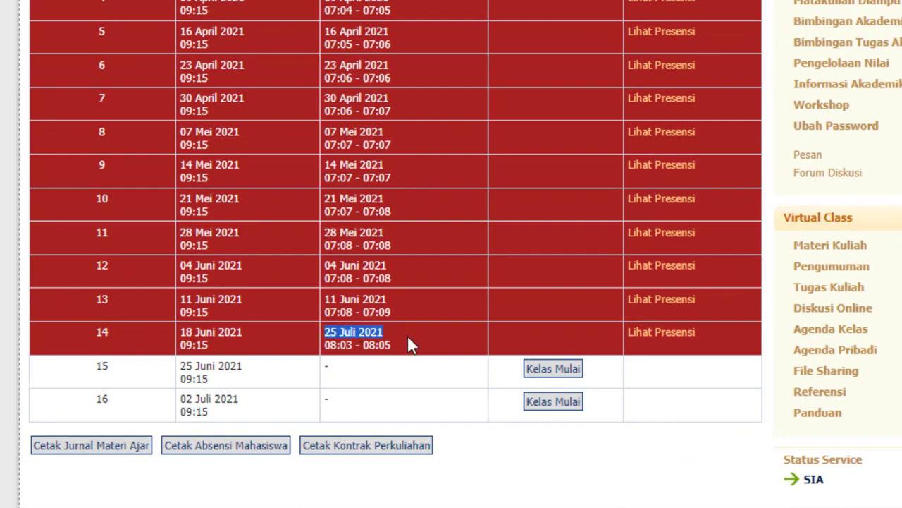
drag(326, 344, 355, 346)
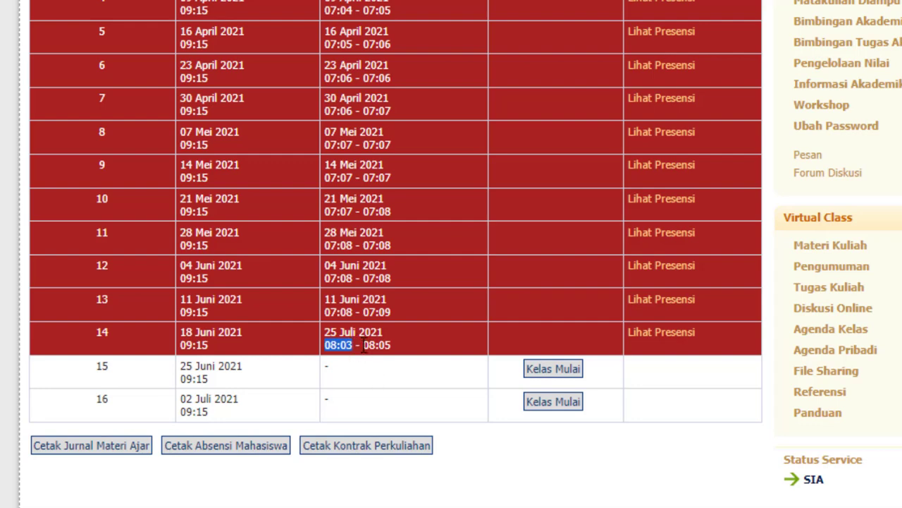
Start meeting 15 of class PAI 2B (Kelas Mulai) and confirm the start of the class.
drag(363, 344, 393, 349)
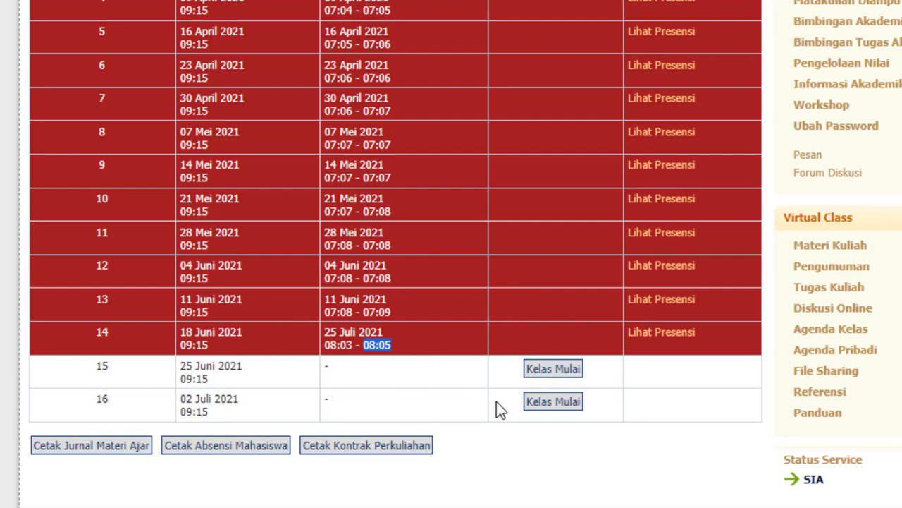
click(551, 369)
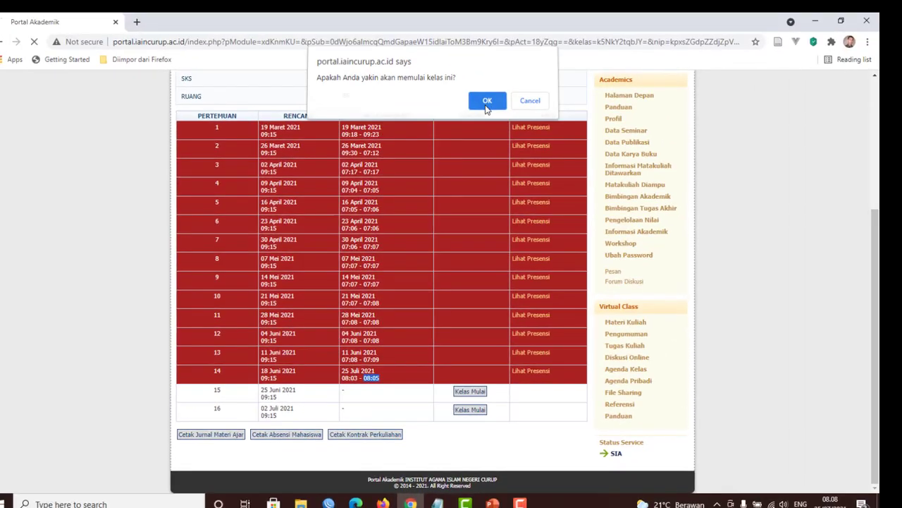
click(491, 97)
scroll(517, 311, down, 3)
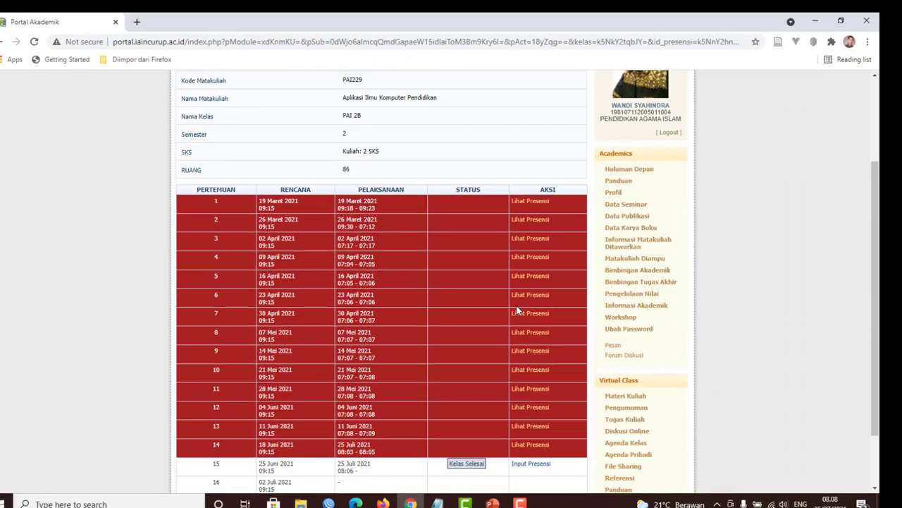
Save the student attendance for meeting 15 of class PAI 2B with every student marked Hadir.
click(534, 396)
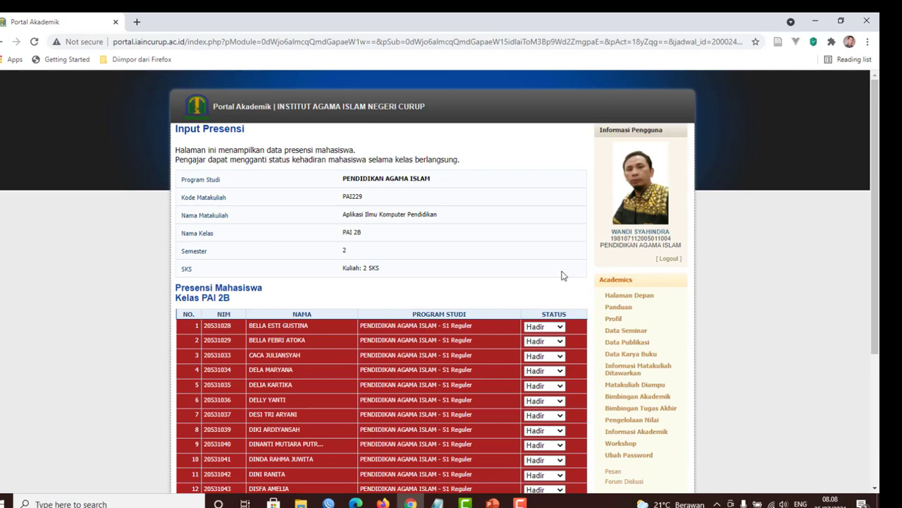
scroll(562, 275, down, 3)
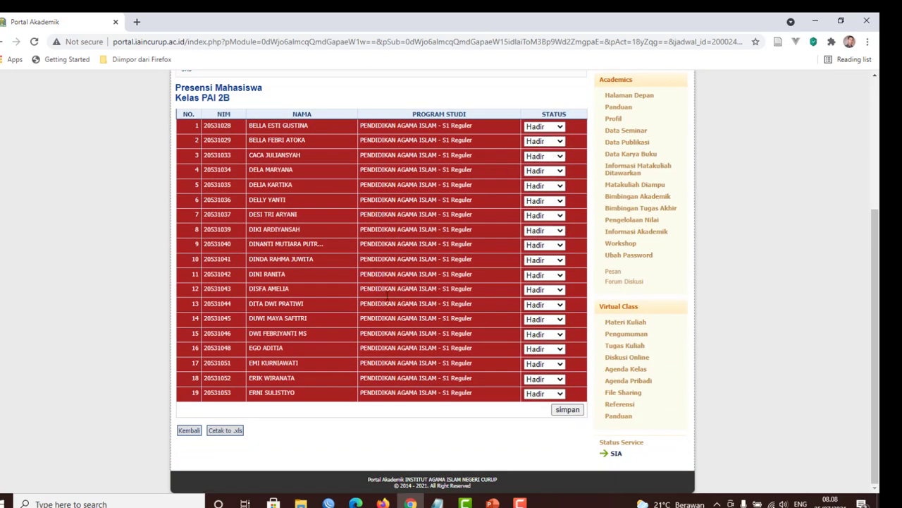
click(568, 409)
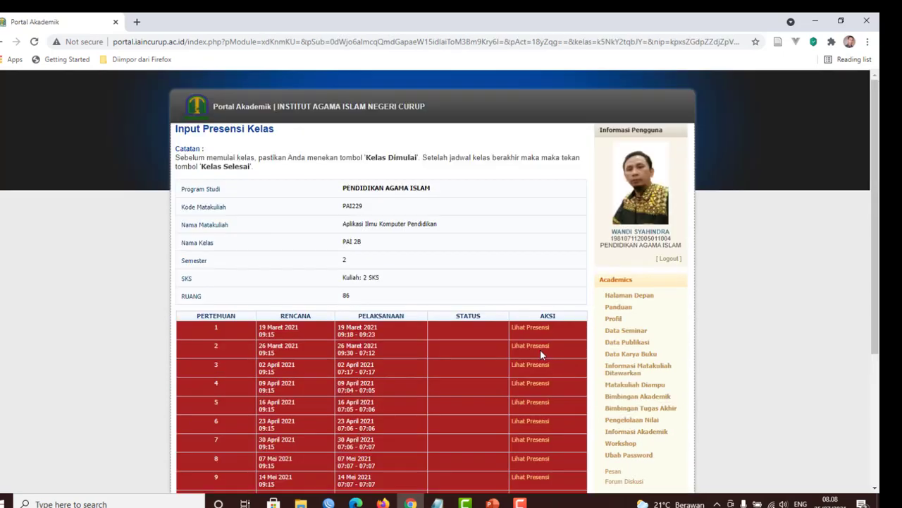
Copy Notepad's Ke-15 text "Microsoft Excel (Rumus IF dan multi IF), Microsoft Excel (Rumus Hlookup dan Vlookup) Microsoft Excel (Grafik dan Gambar)" into meeting 15's Materi Ajar.
scroll(540, 349, down, 3)
click(466, 390)
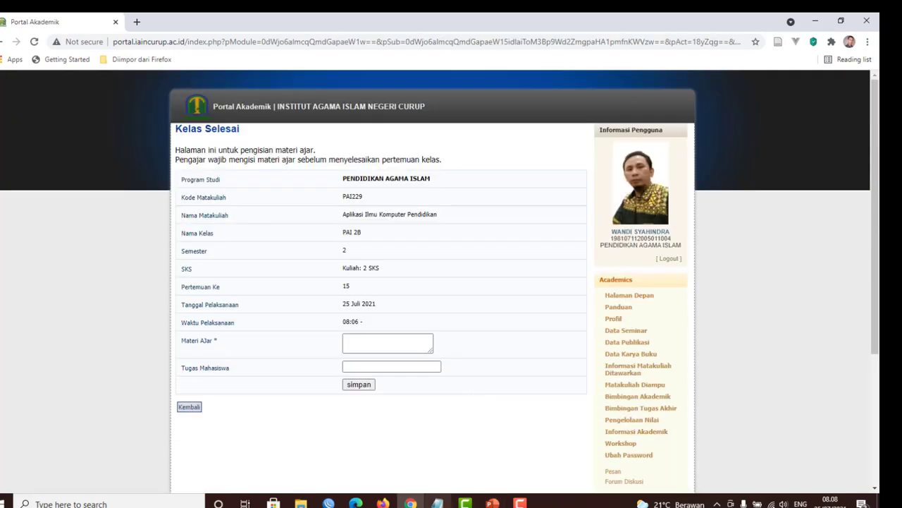
mouse_move(438, 502)
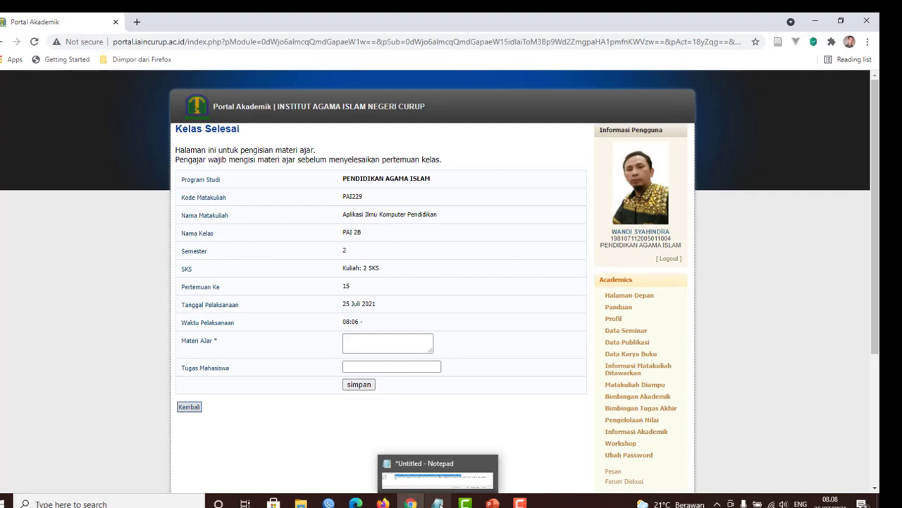
click(438, 502)
drag(233, 360, 777, 358)
right_click(768, 358)
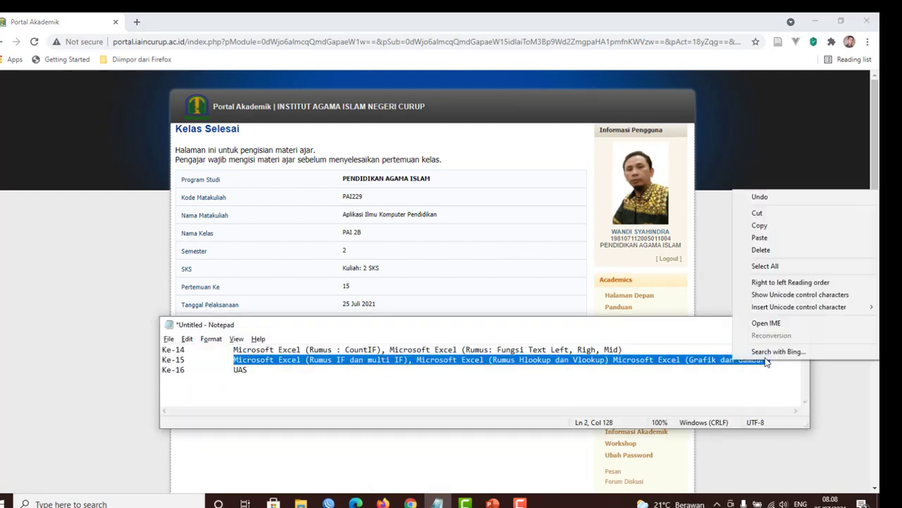
click(774, 223)
click(527, 248)
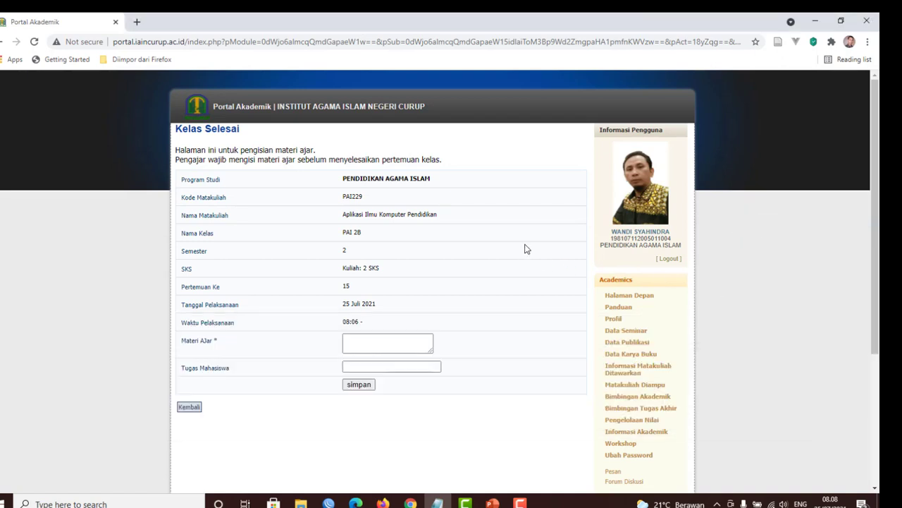
click(395, 344)
right_click(396, 344)
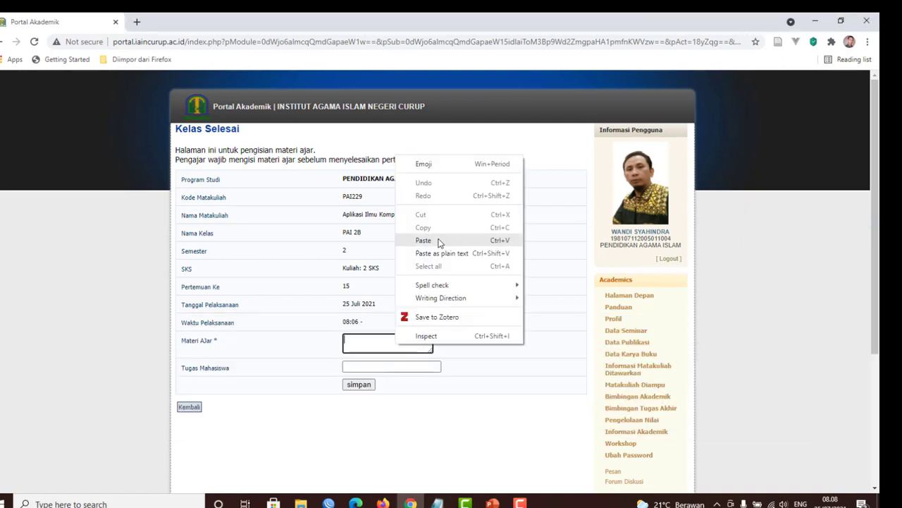
click(424, 241)
Set meeting 15's student assignment (Tugas Mahasiswa) to "Praktek/Latihan dan Tugas" and save the class completion form.
click(421, 366)
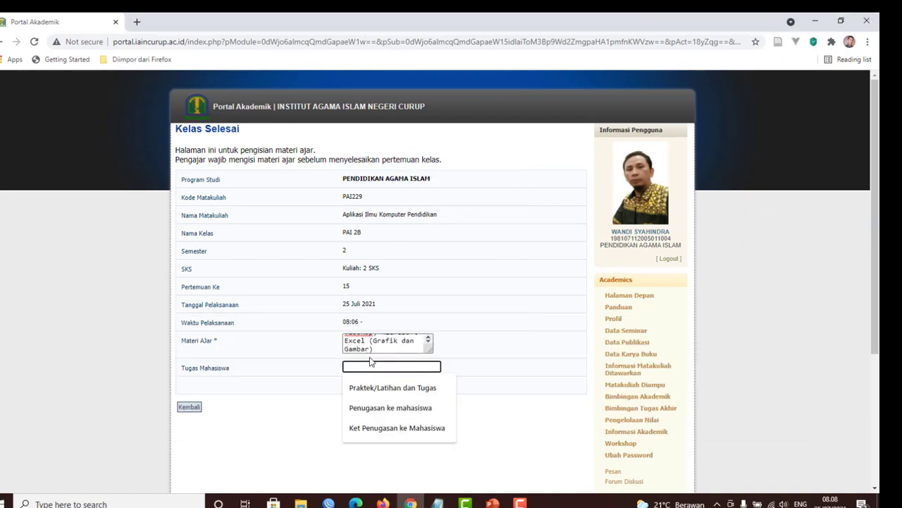
click(405, 389)
click(360, 388)
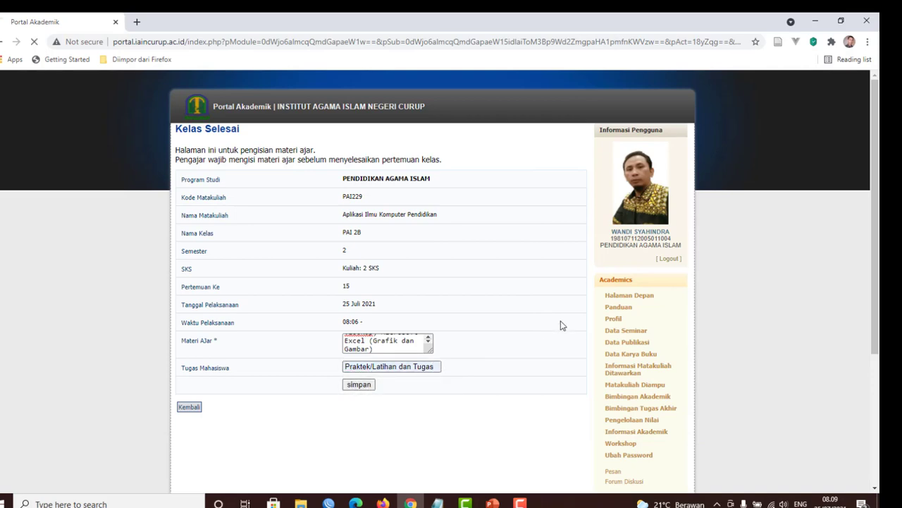
Start meeting 16 of class PAI 2B (Kelas Mulai) and confirm the start of the class.
scroll(554, 332, down, 2)
scroll(551, 340, down, 1)
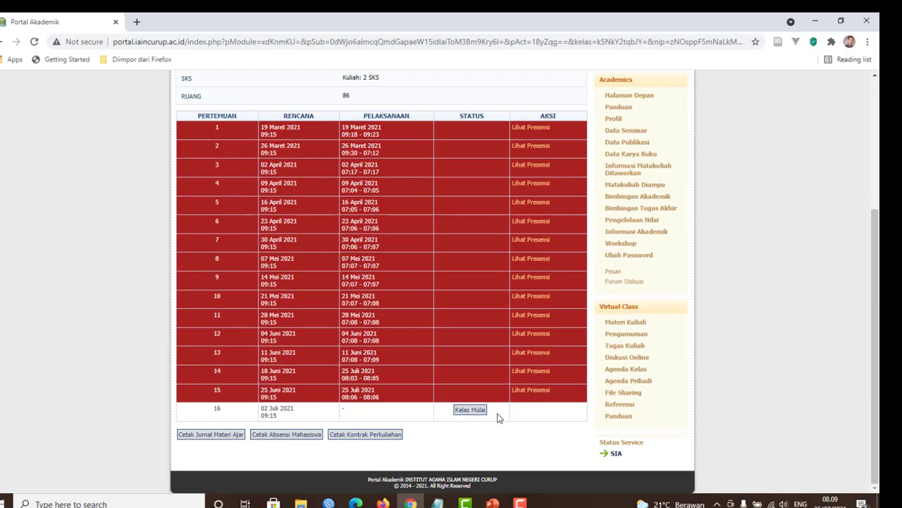
click(470, 409)
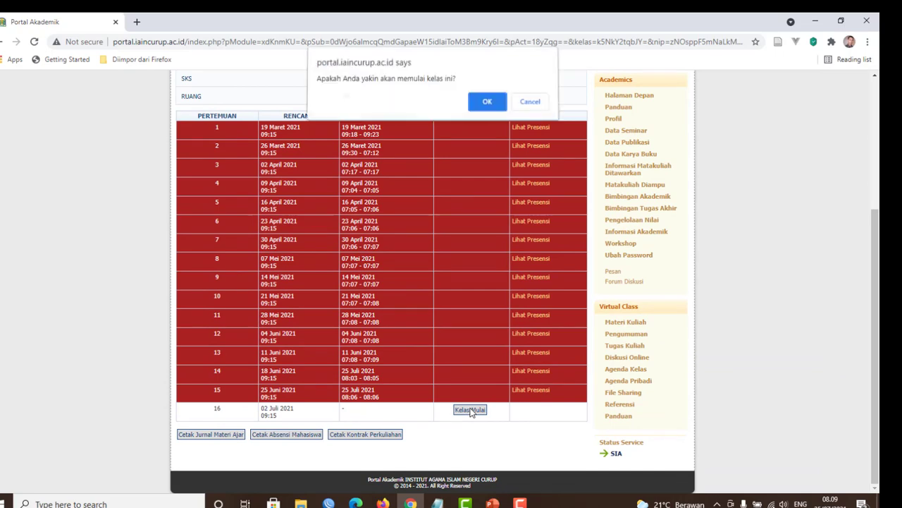
click(485, 102)
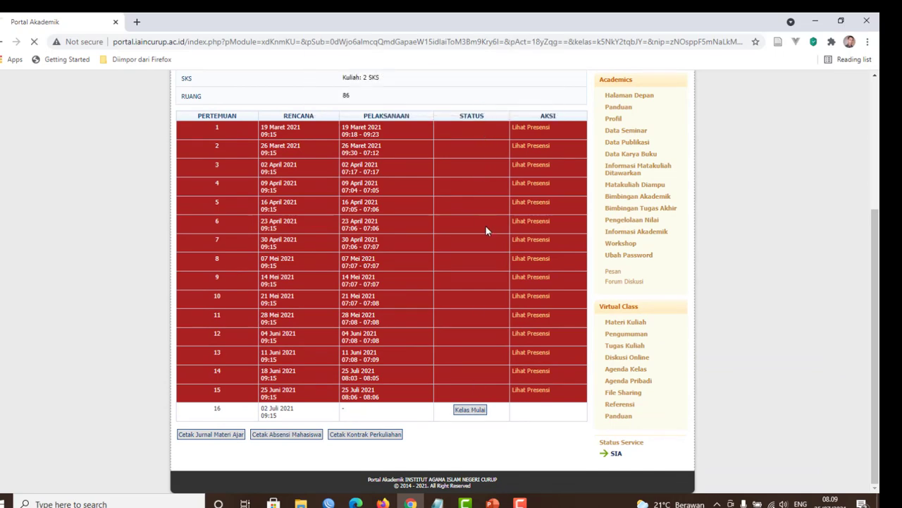
scroll(467, 330, down, 2)
scroll(457, 344, down, 1)
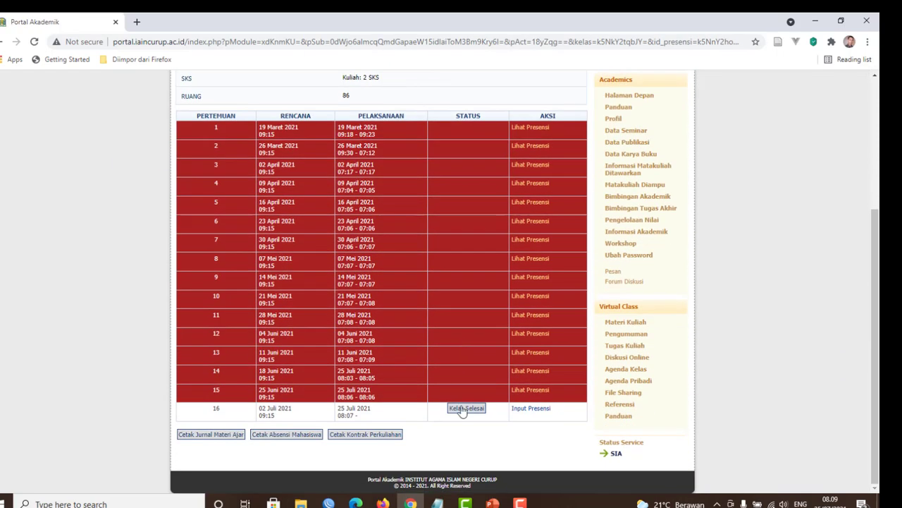
Save the student attendance for meeting 16 of class PAI 2B with every student marked Hadir.
click(465, 409)
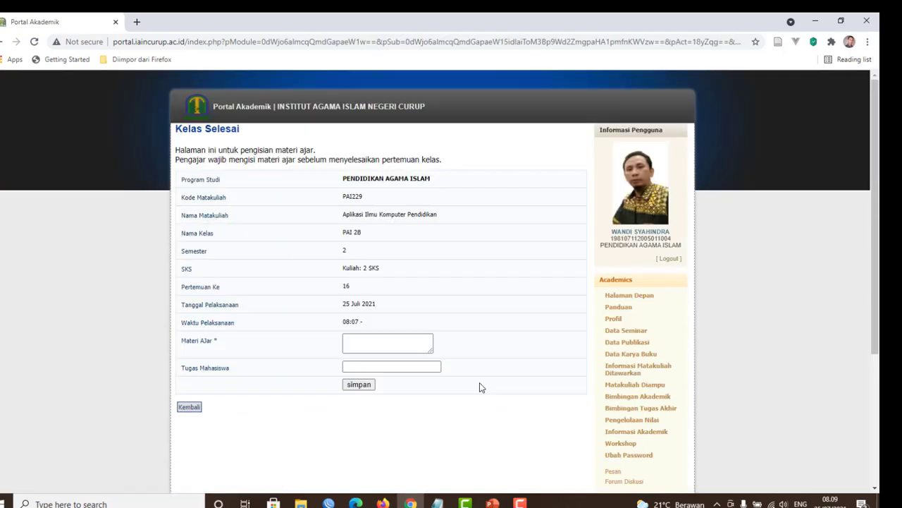
click(190, 407)
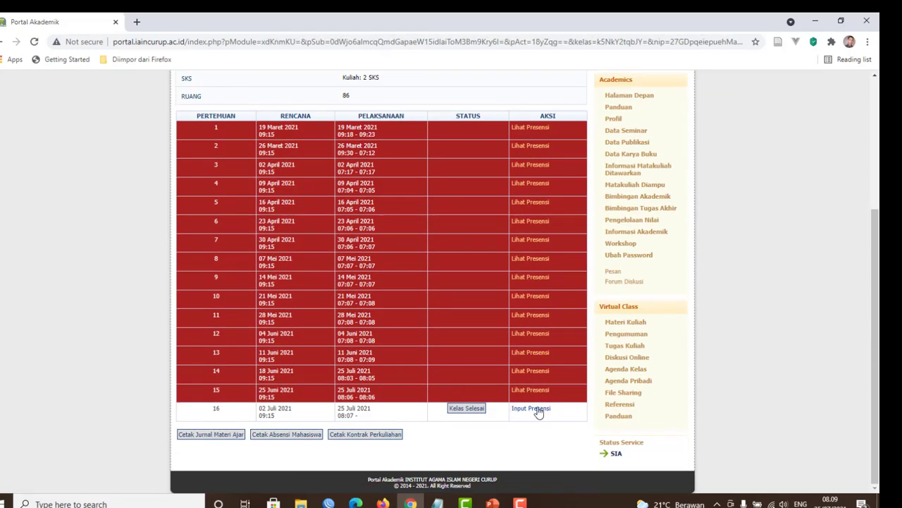
click(535, 409)
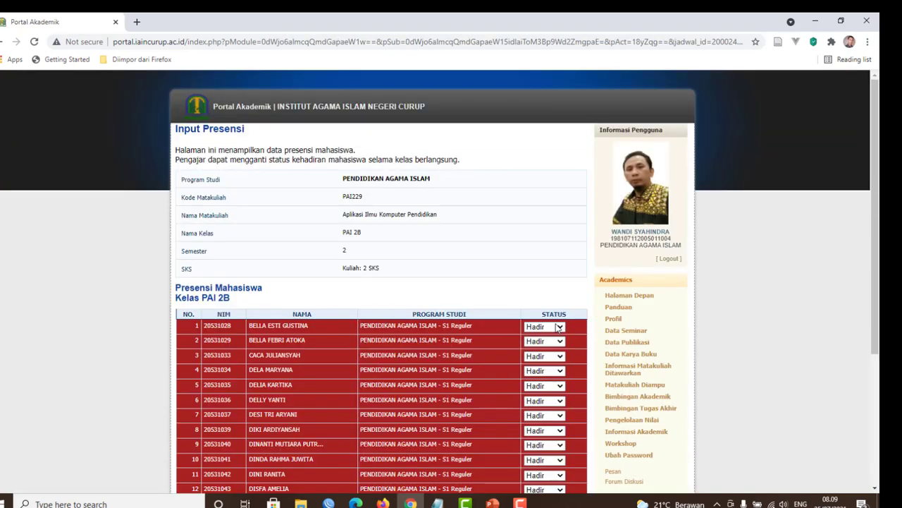
scroll(550, 331, down, 3)
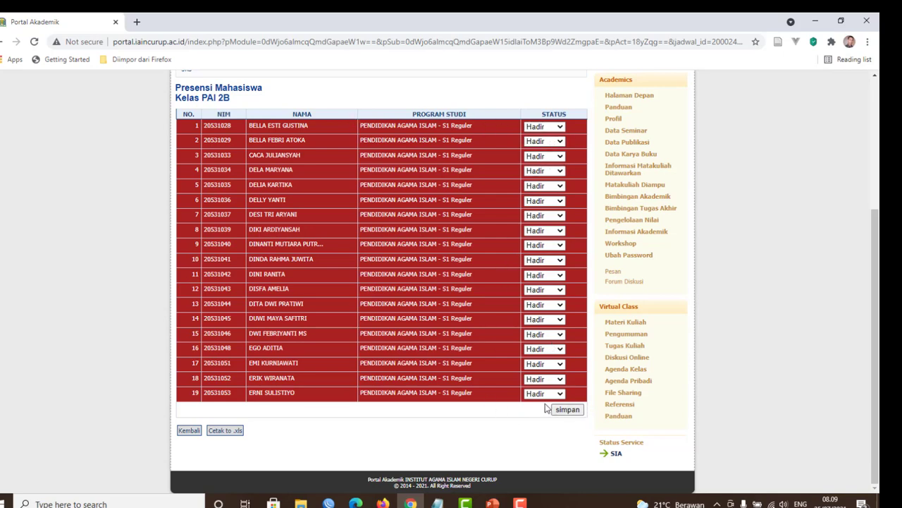
click(576, 414)
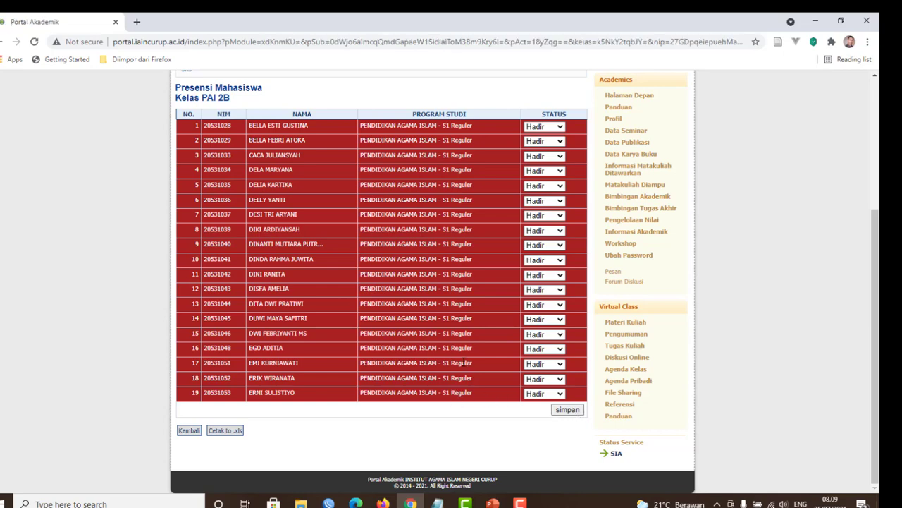
scroll(461, 361, down, 3)
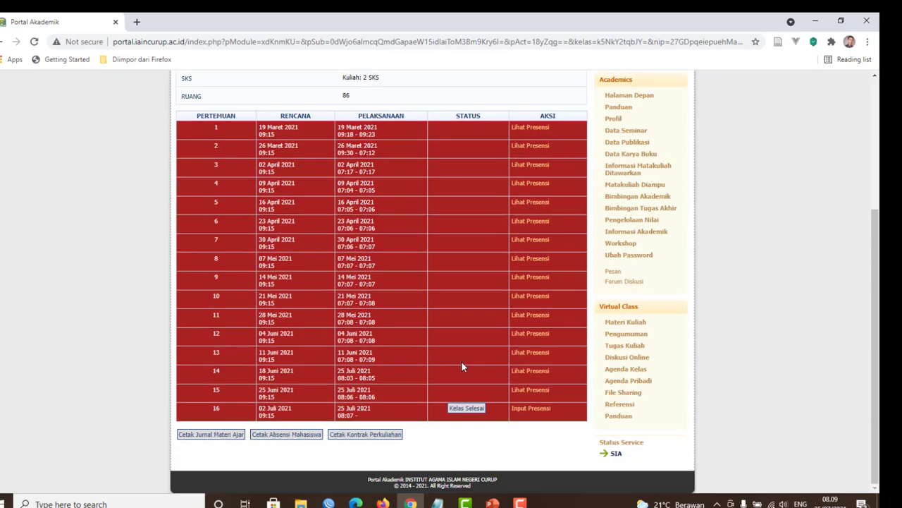
Open the class completion form (Kelas Selesai) for meeting 16 and enter "UAS" as Materi Ajar, as listed in Notepad.
click(469, 412)
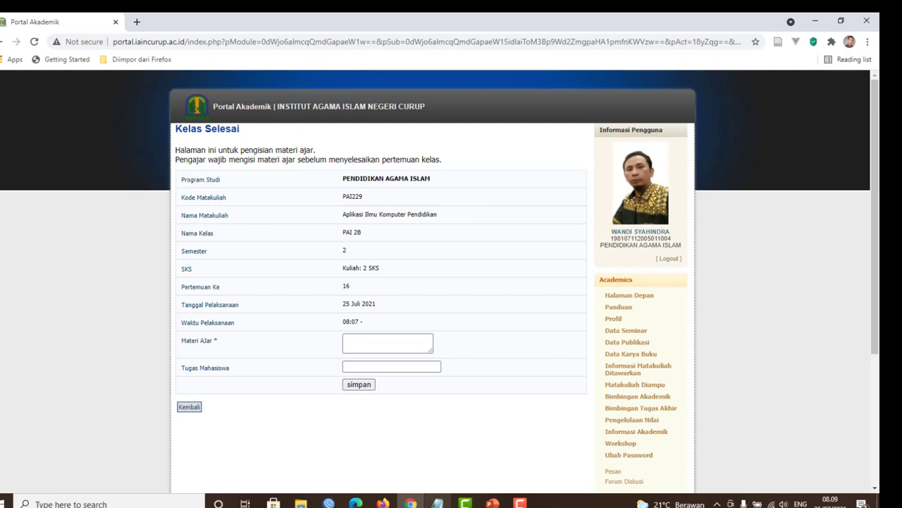
click(437, 503)
click(426, 287)
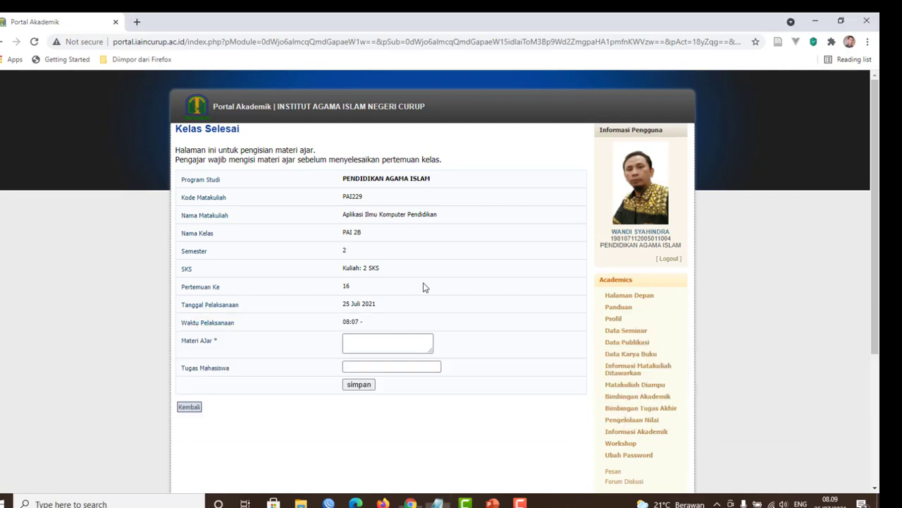
click(387, 345)
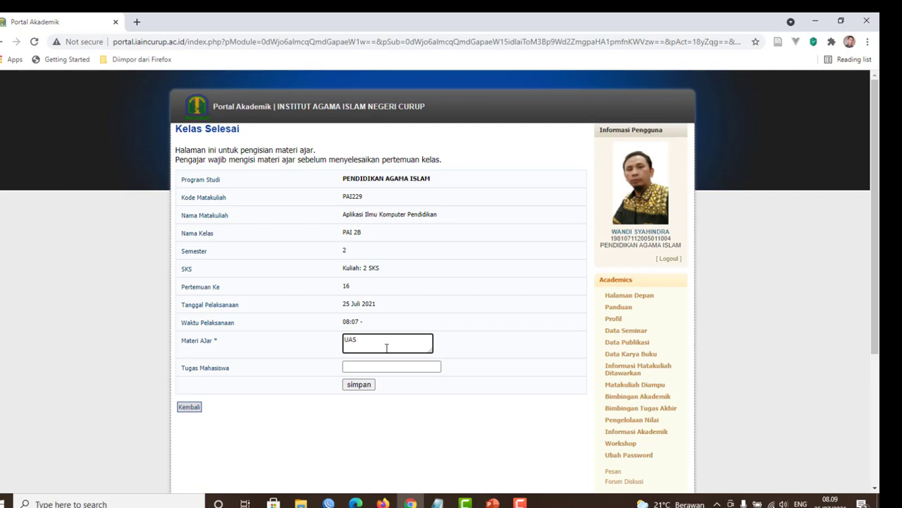
Set meeting 16's student assignment (Tugas Mahasiswa) to "Ujian" and save the class completion form.
click(374, 367)
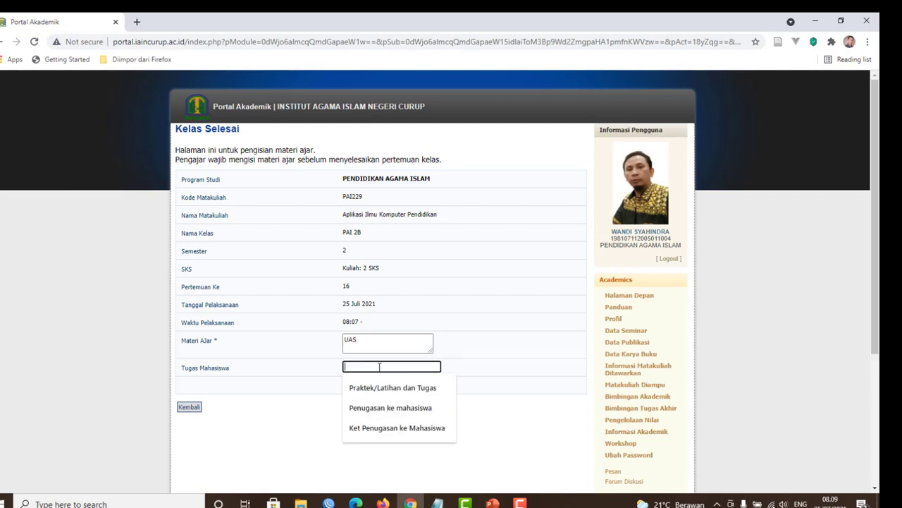
text(Ujian)
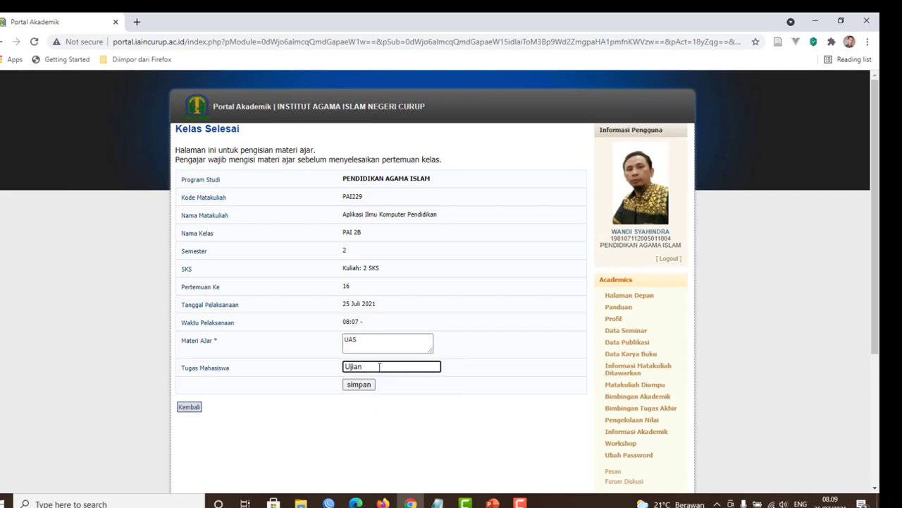
click(367, 388)
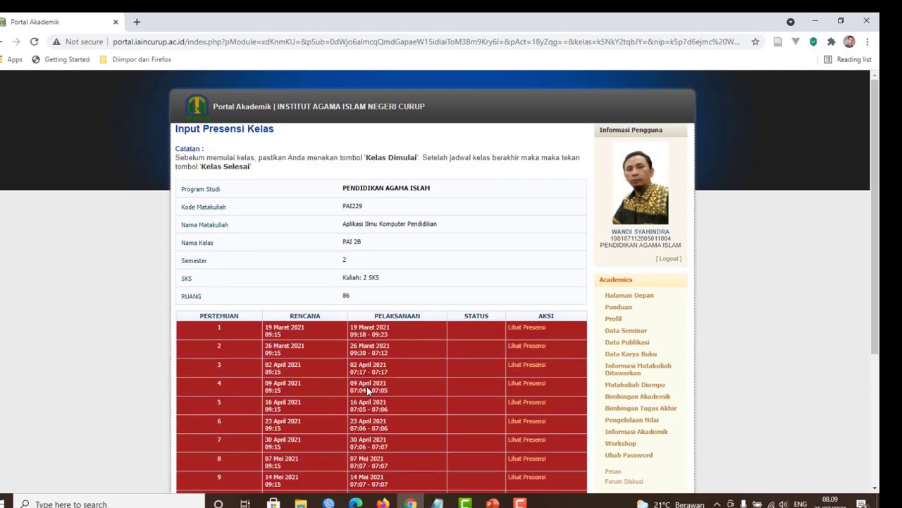
Open the printable teaching material journal (Jurnal Materi Ajar) of class PAI 2B and dismiss the print dialog.
scroll(510, 378, down, 1)
scroll(509, 377, down, 3)
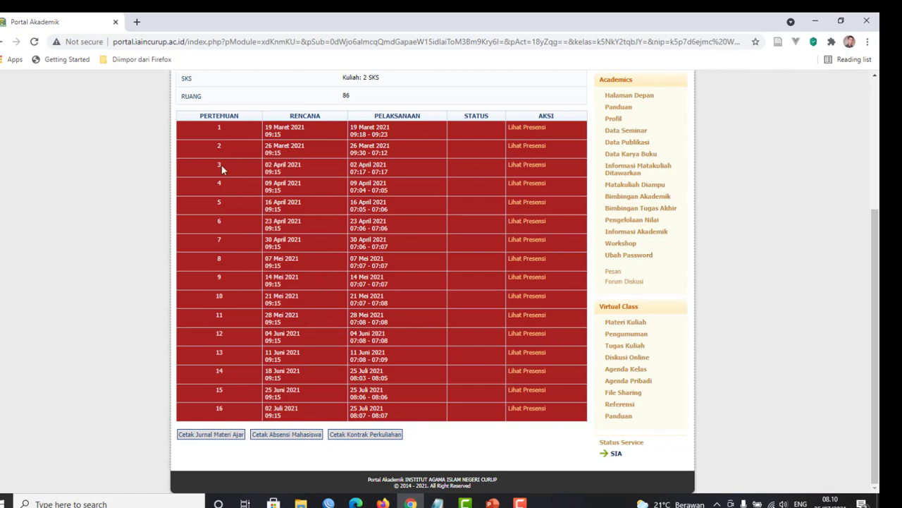
click(205, 438)
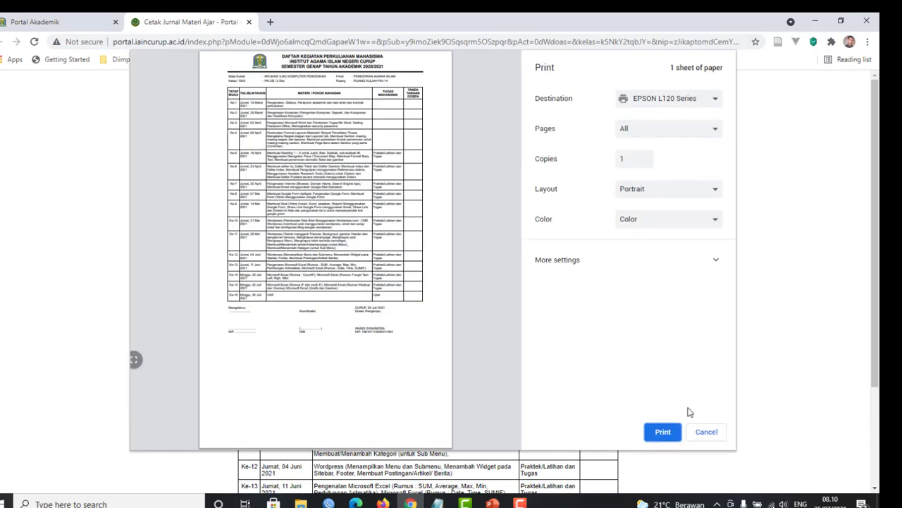
click(706, 432)
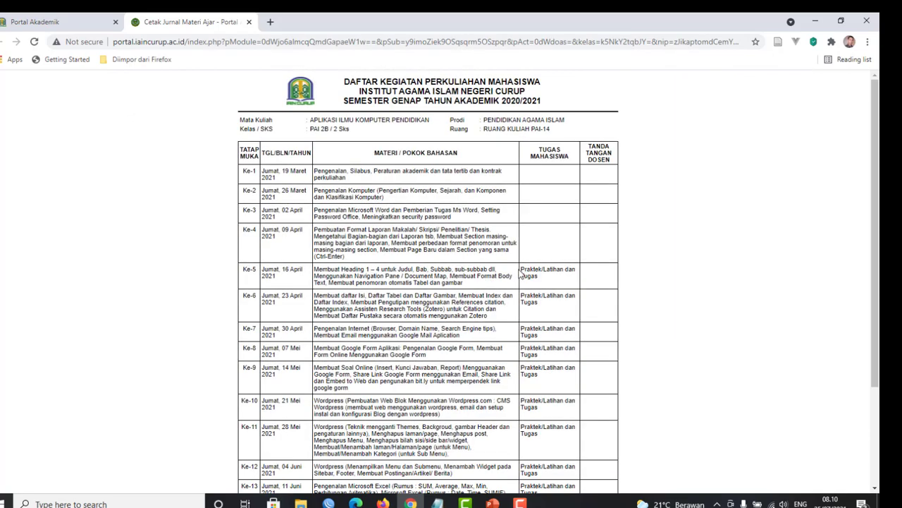
Examine the meeting dates, materials and student assignments in the printable teaching journal, and close the journal page.
scroll(520, 274, down, 2)
scroll(520, 274, up, 2)
scroll(518, 275, down, 3)
scroll(517, 276, up, 3)
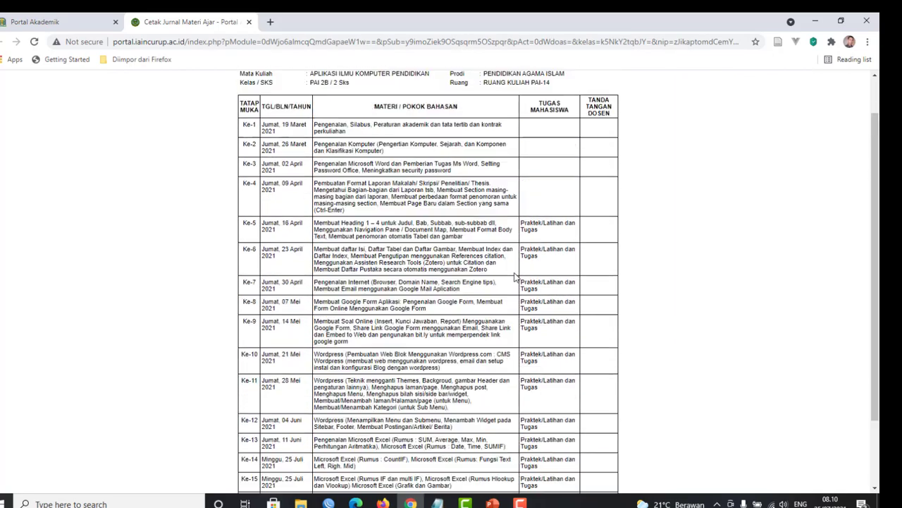
scroll(512, 282, down, 1)
scroll(512, 282, down, 2)
scroll(512, 282, up, 3)
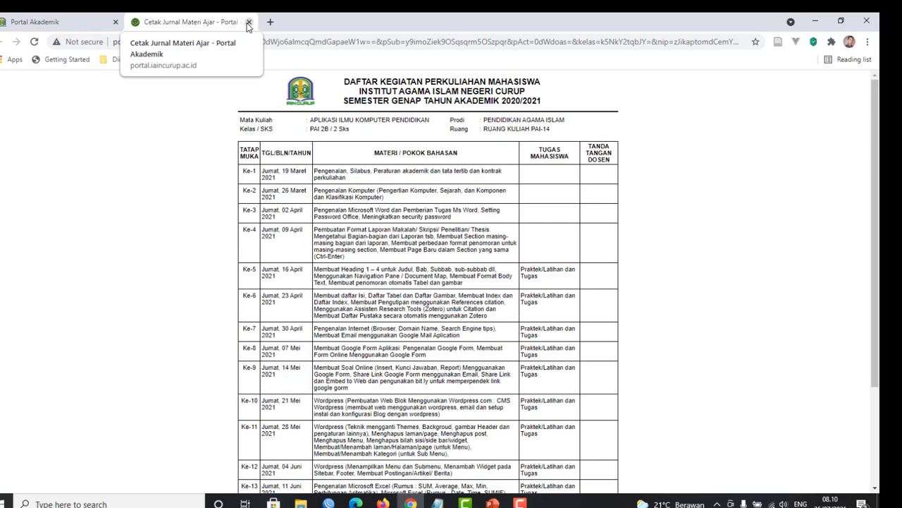
click(248, 22)
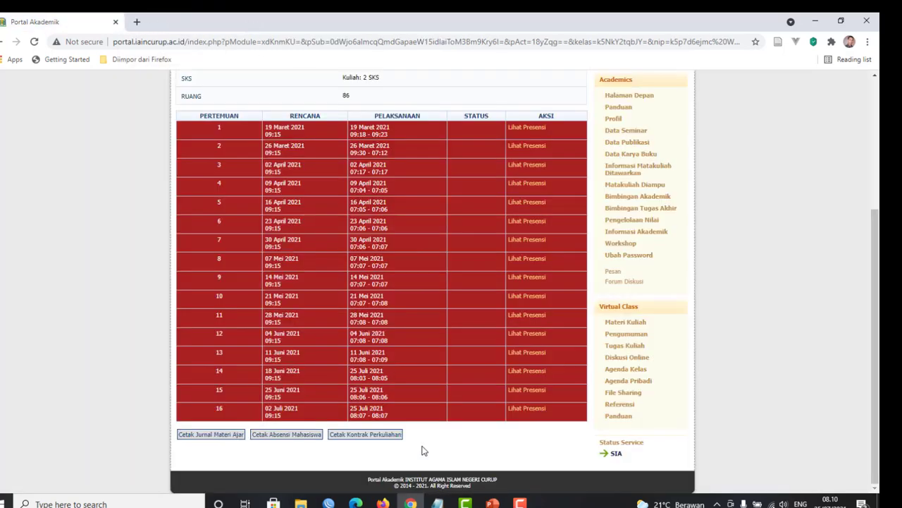
View the printable student attendance list and the lecture contract (Kontrak Perkuliahan) of class PAI 2B, closing each page.
click(278, 437)
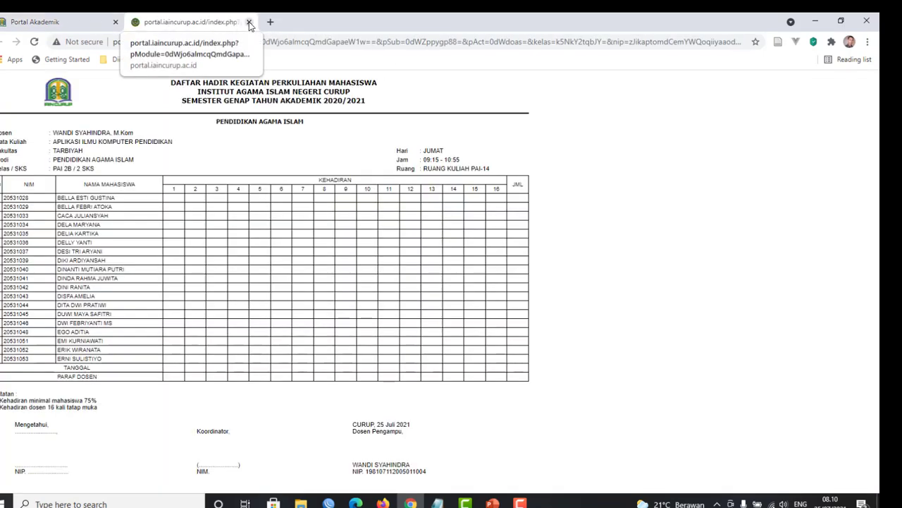
click(249, 22)
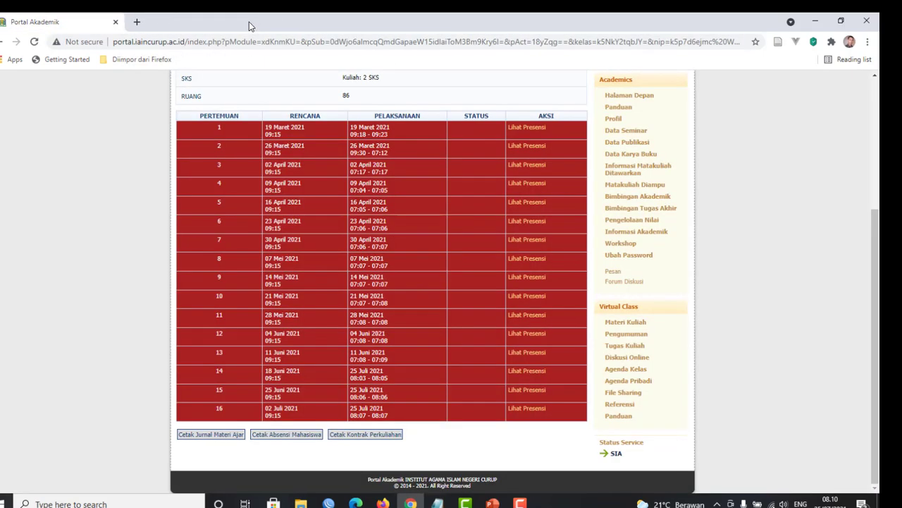
click(361, 435)
scroll(481, 286, down, 3)
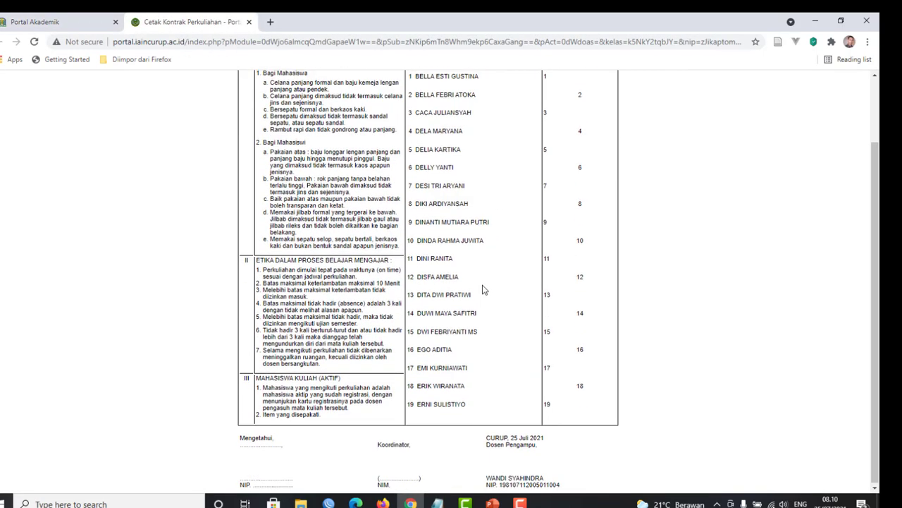
scroll(483, 289, up, 5)
click(249, 22)
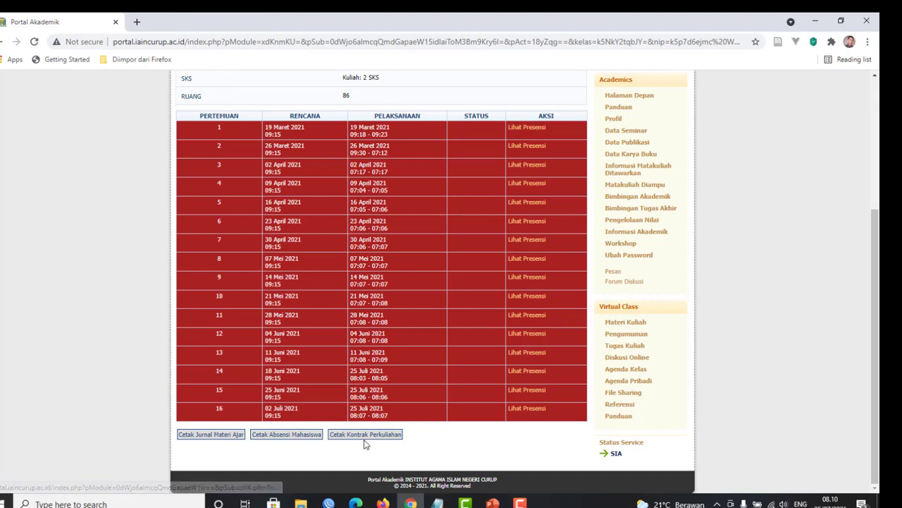
Preview the printable teaching journal with Save as PDF as print destination, cancel printing, look over the journal and close it.
click(213, 436)
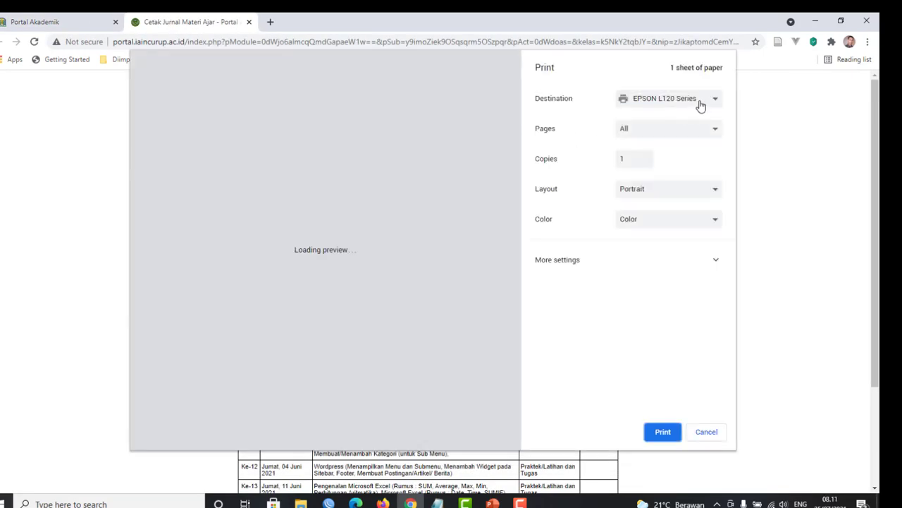
click(712, 102)
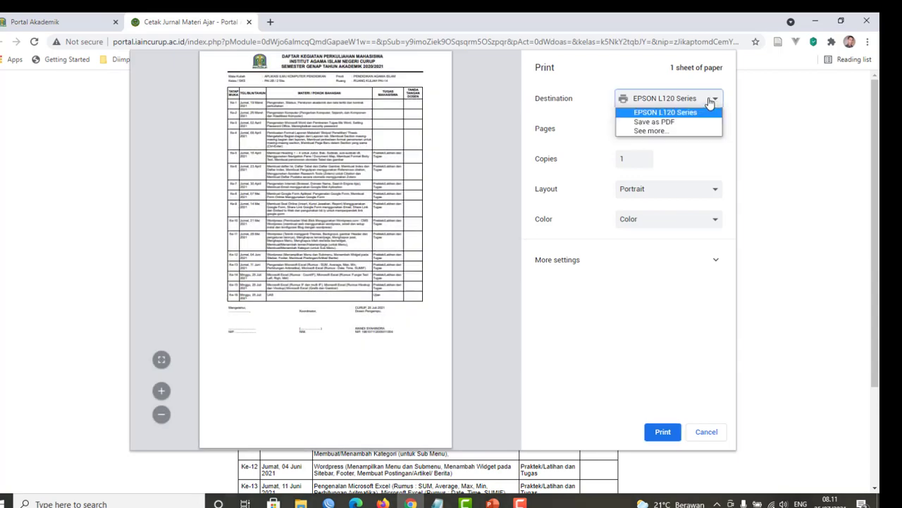
click(654, 121)
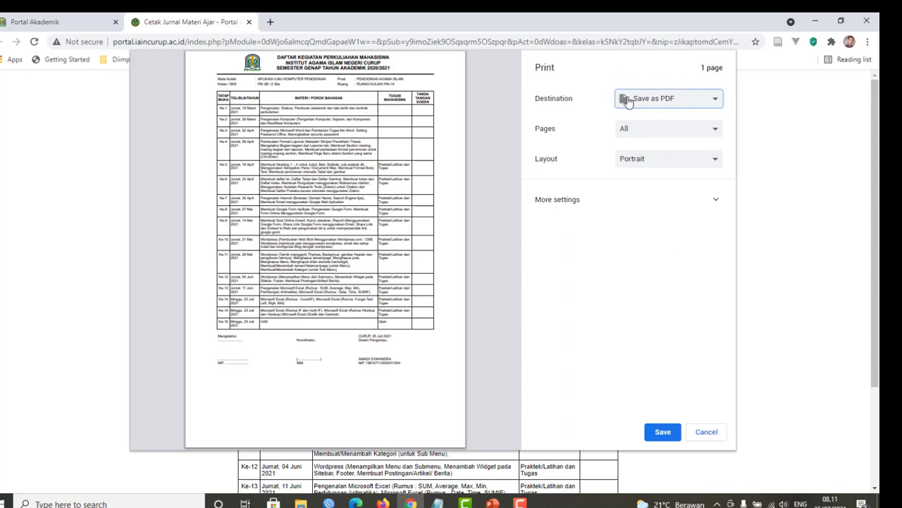
click(707, 432)
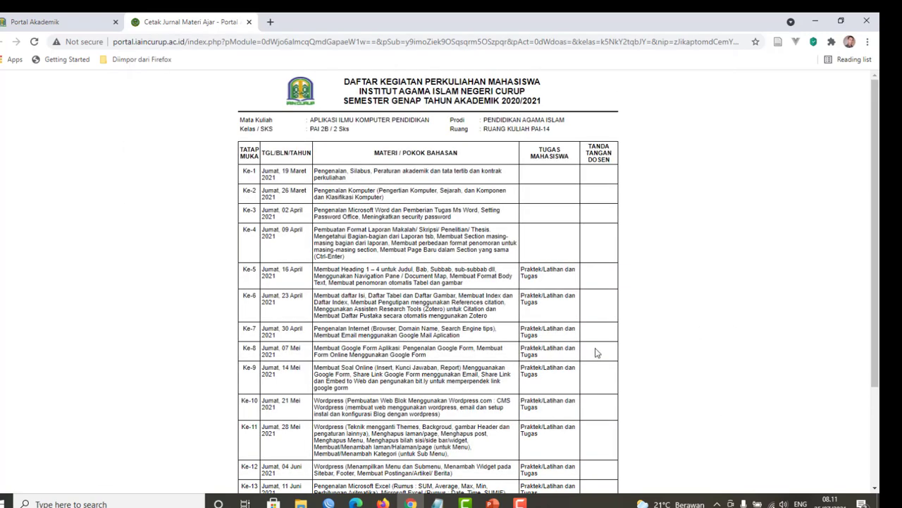
scroll(313, 183, down, 2)
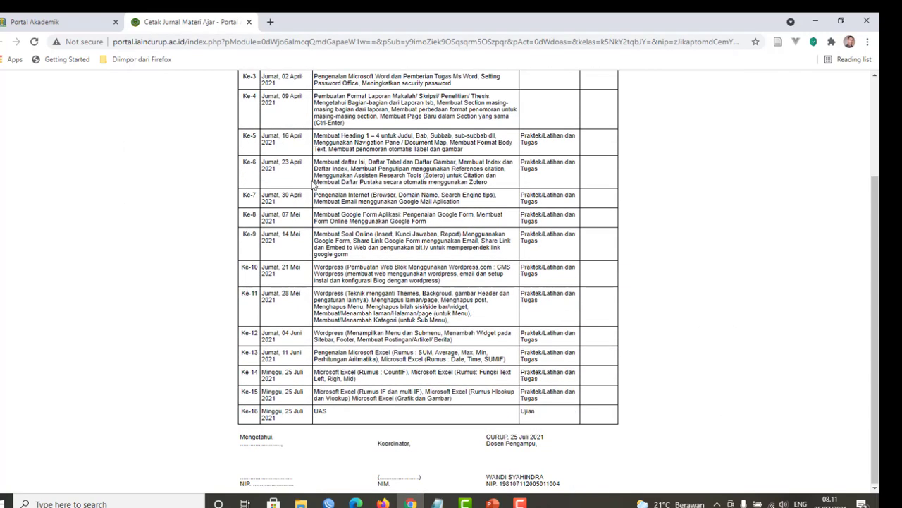
click(249, 23)
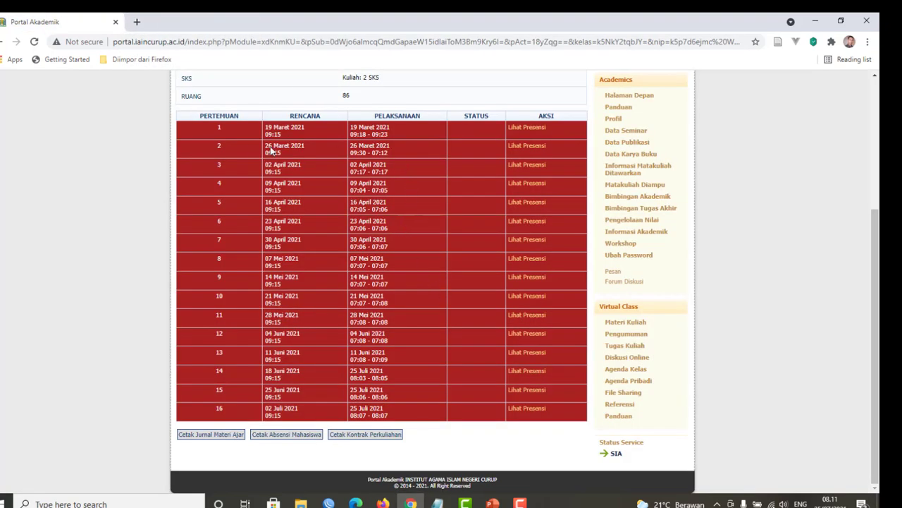
Open grade management (Pengelolaan Nilai) for semester Genap 2020 and go to the grade page of class PAI 2A.
scroll(264, 210, up, 3)
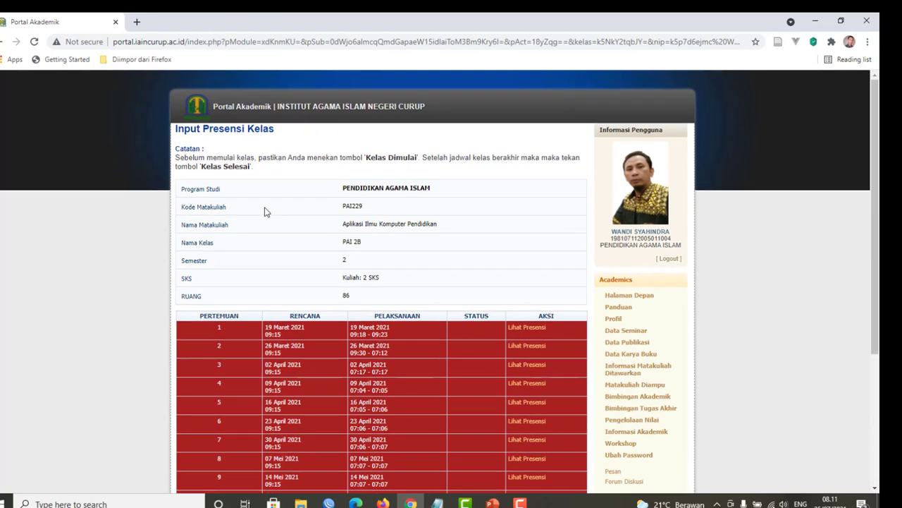
scroll(264, 210, down, 3)
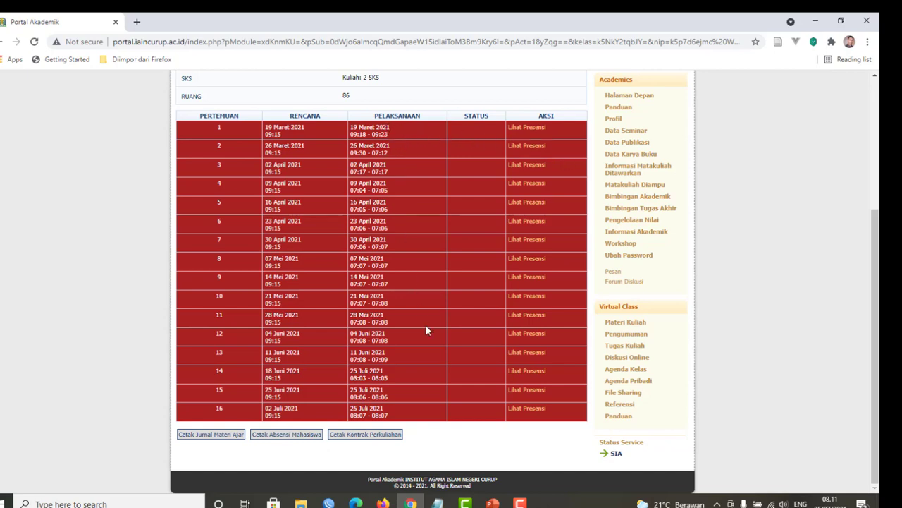
scroll(426, 329, up, 3)
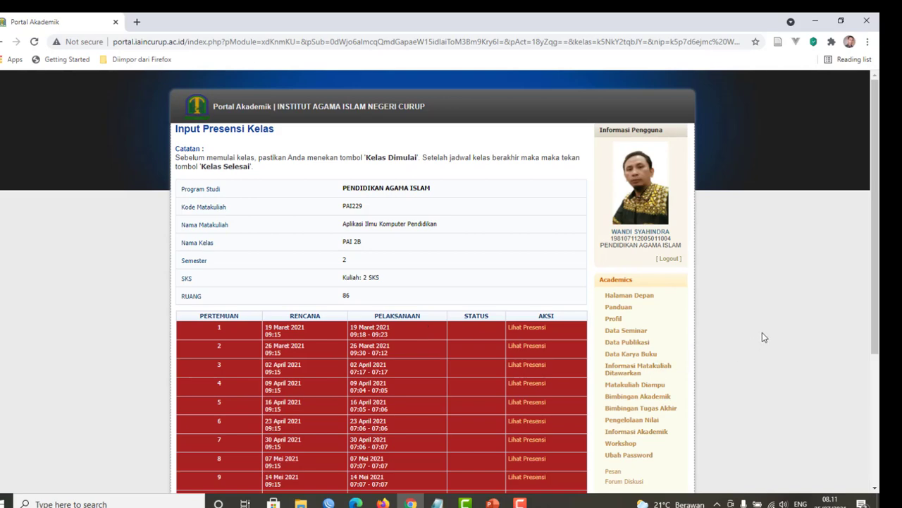
scroll(762, 337, down, 3)
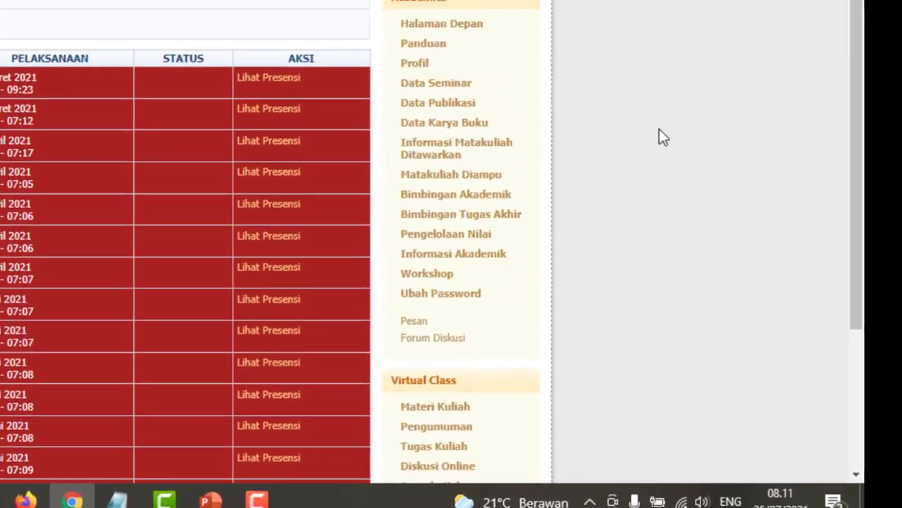
click(471, 244)
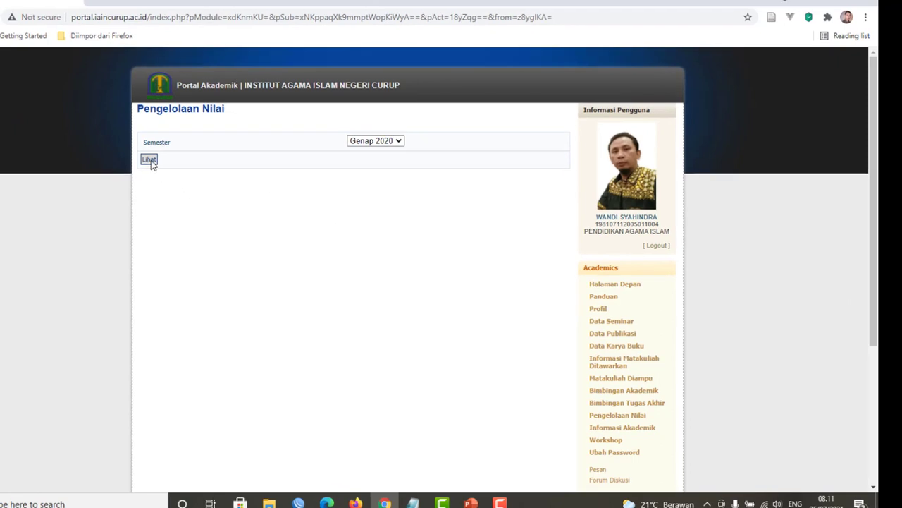
click(150, 160)
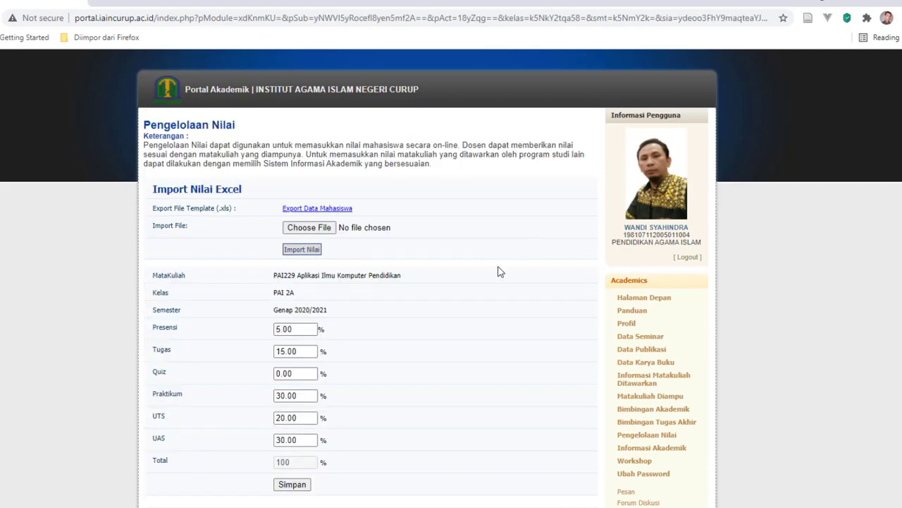
Examine the grade component weights and the students' attendance scores in the PAI 2A grade table.
scroll(498, 271, down, 6)
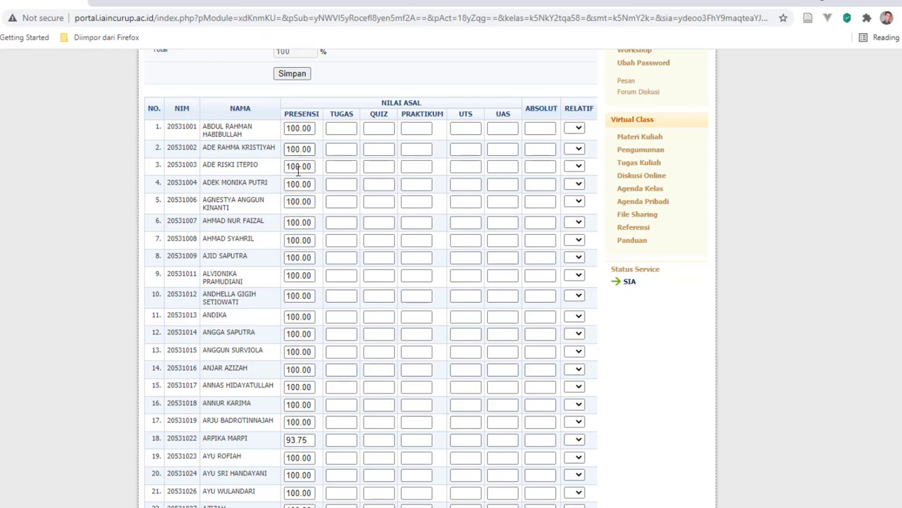
scroll(307, 334, down, 3)
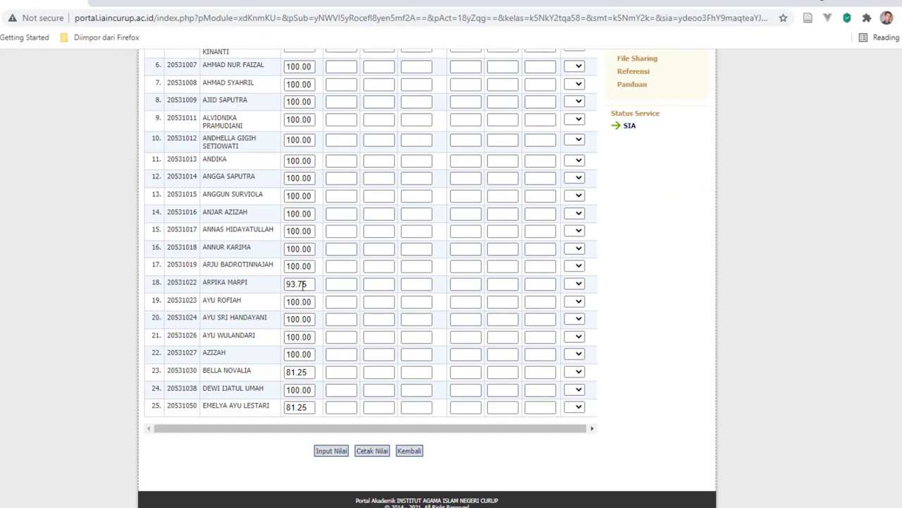
scroll(310, 385, up, 5)
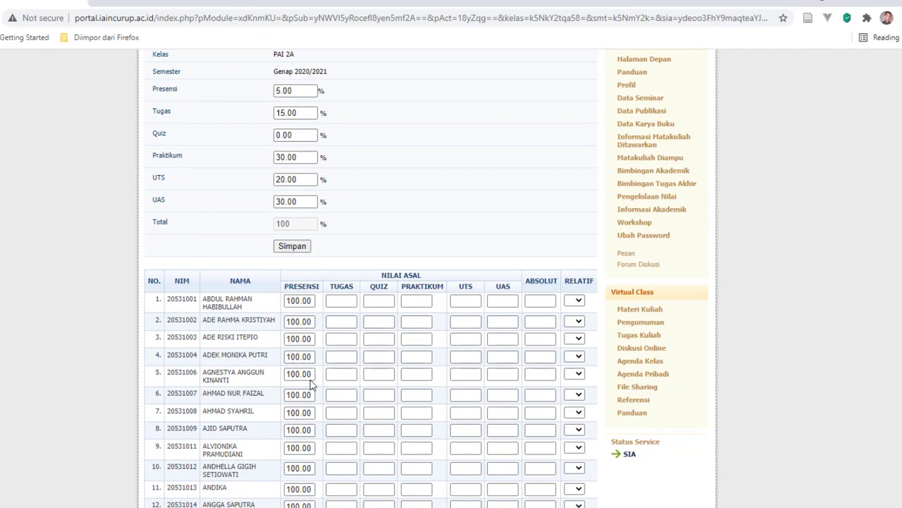
scroll(308, 280, down, 3)
scroll(310, 170, up, 2)
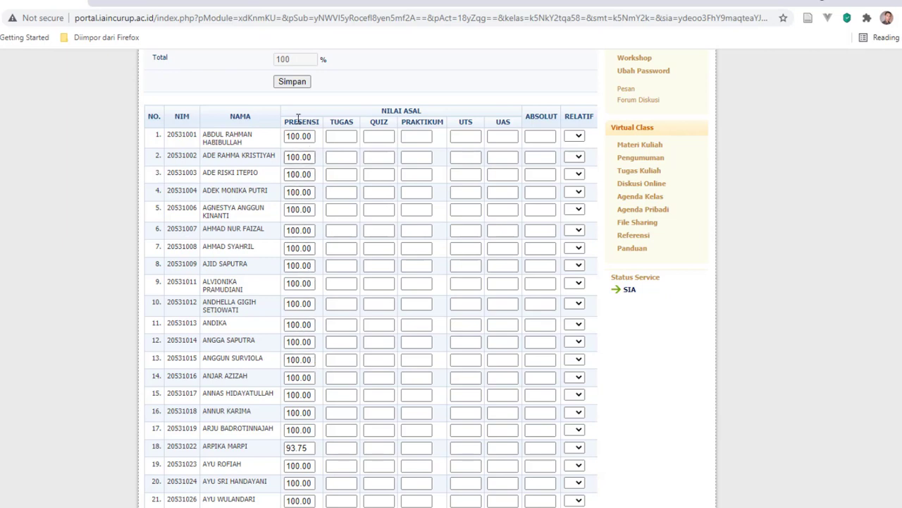
scroll(306, 304, down, 2)
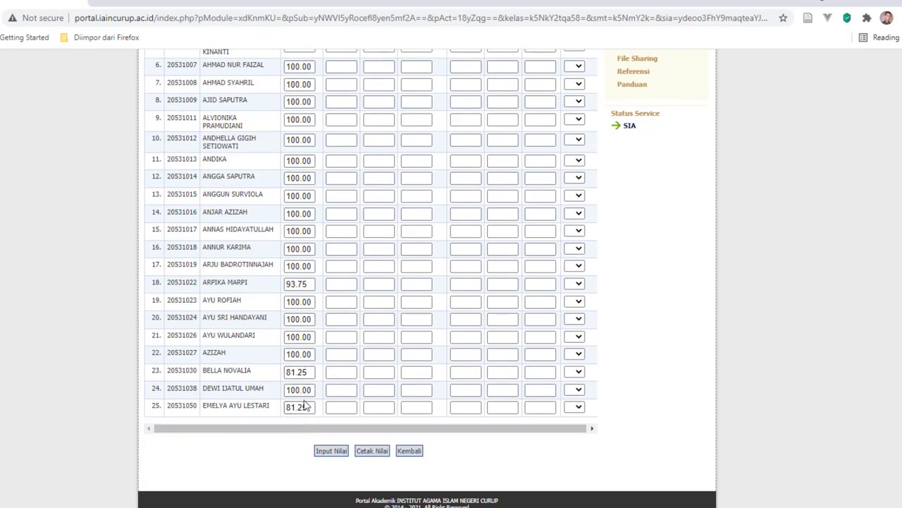
scroll(304, 406, up, 1)
scroll(305, 403, up, 2)
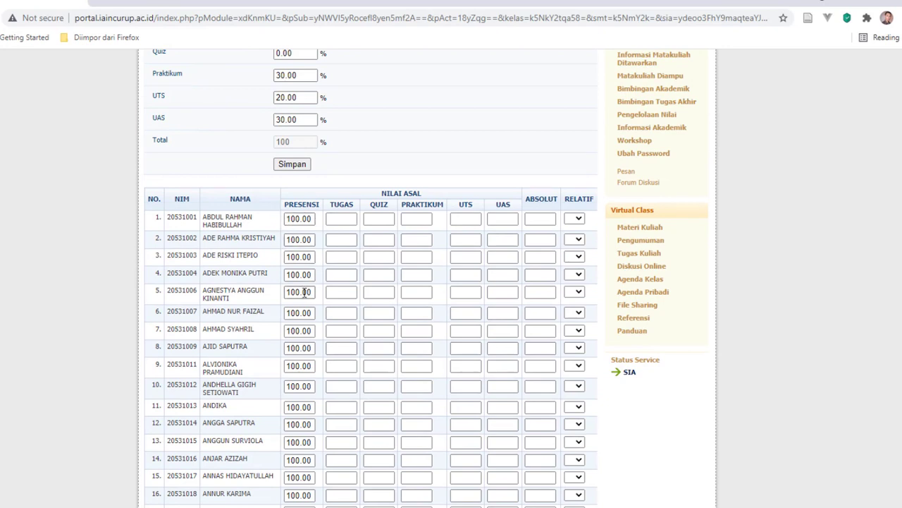
scroll(304, 291, down, 2)
scroll(304, 291, up, 3)
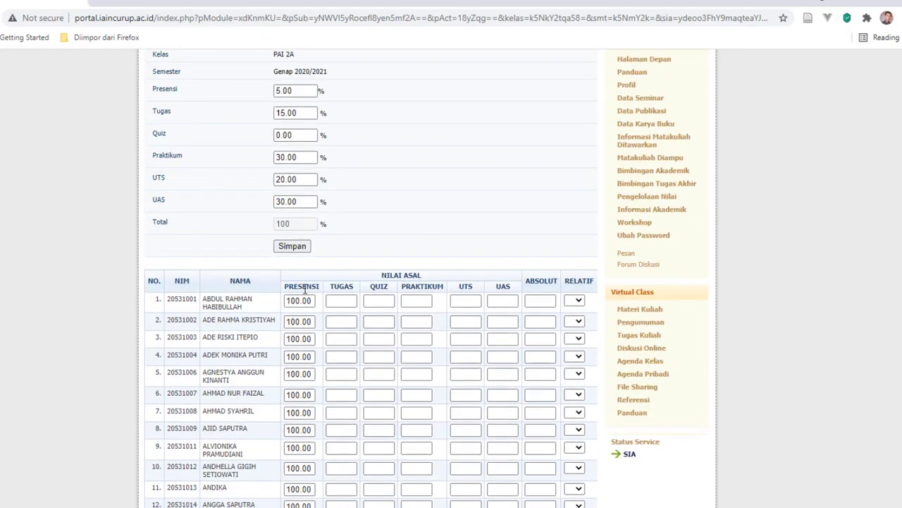
scroll(301, 211, down, 2)
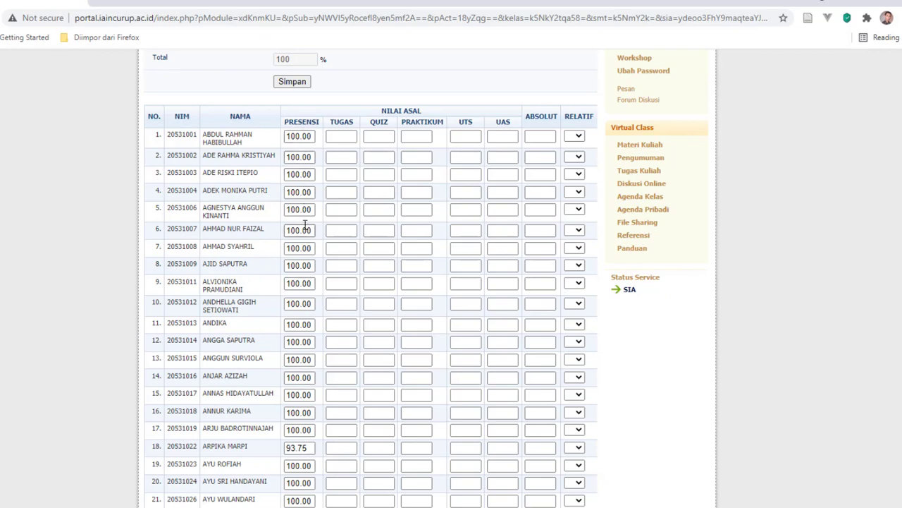
scroll(305, 224, down, 3)
scroll(296, 331, up, 3)
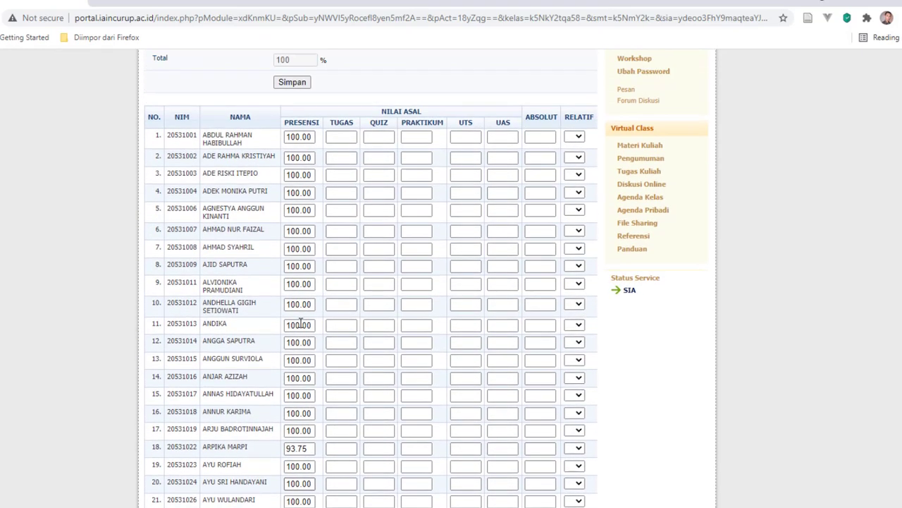
scroll(300, 323, down, 3)
scroll(299, 320, up, 3)
scroll(307, 190, down, 3)
scroll(306, 229, up, 7)
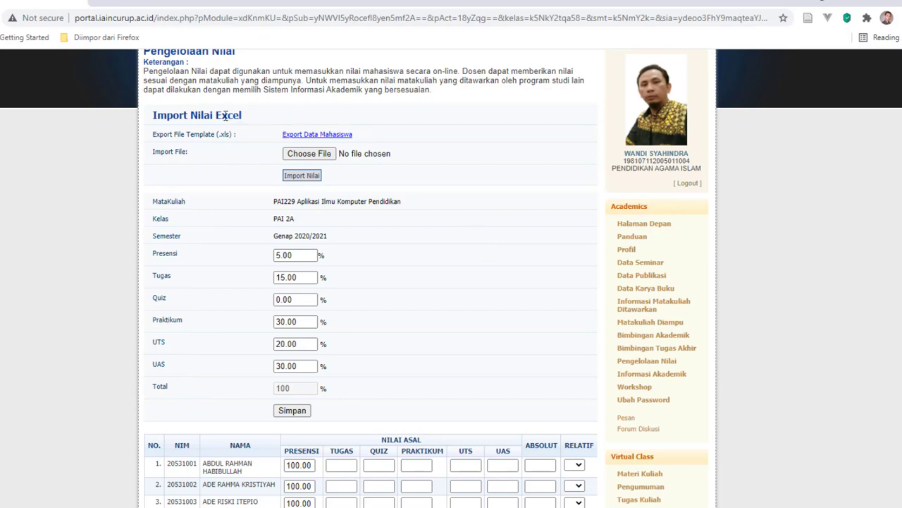
Highlight the Import Nilai Excel heading and the Presensi label among the PAI 2A grade weights.
drag(192, 113, 251, 111)
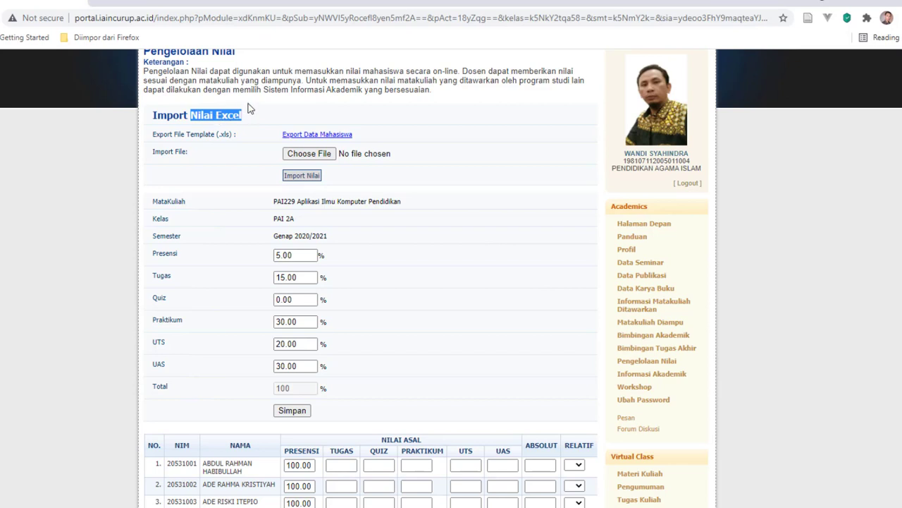
scroll(275, 111, up, 2)
drag(153, 189, 242, 189)
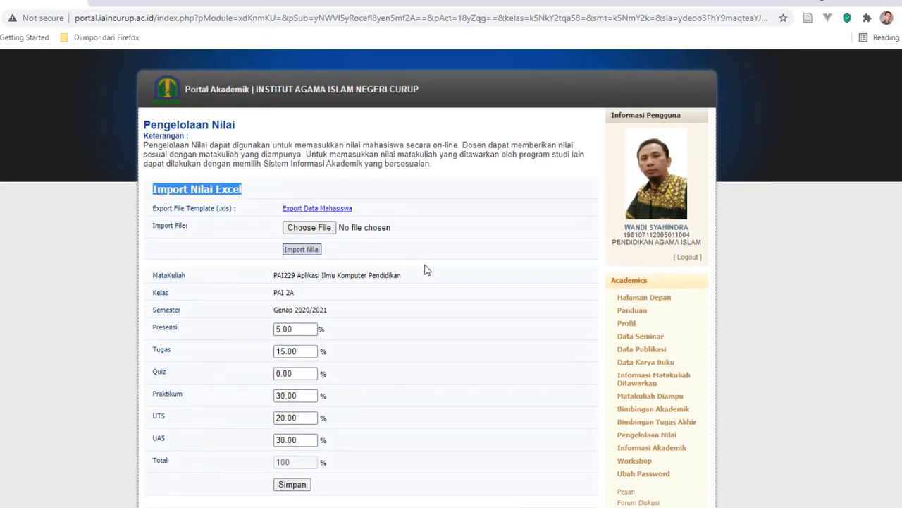
scroll(425, 270, down, 2)
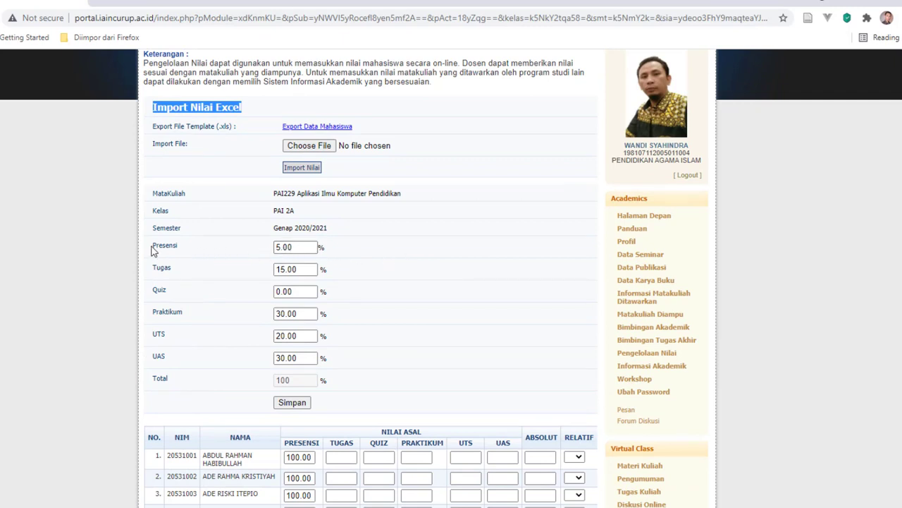
drag(154, 248, 182, 253)
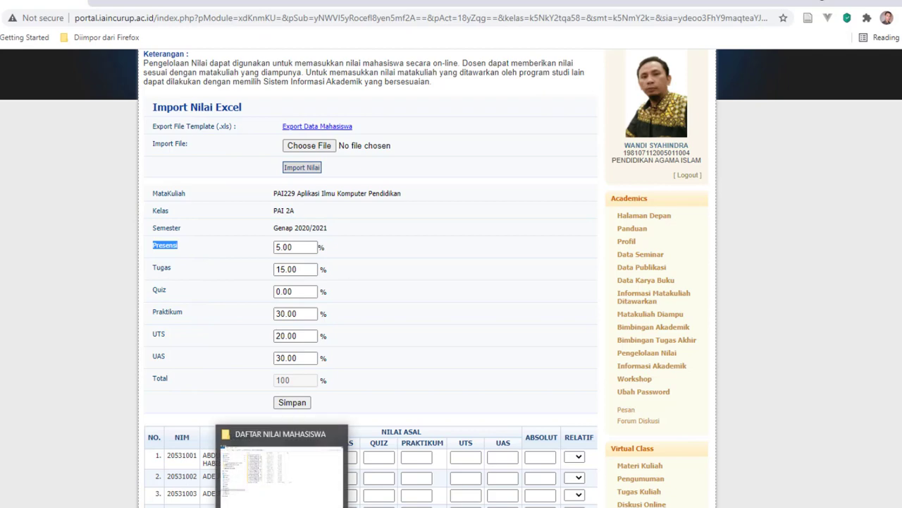
Switch to File Explorer and open the "2 Semester Genap (Februari 2021 - Juli 2021)" folder inside "16 TAHUN AKADEMIK 2020 - 2021".
click(282, 507)
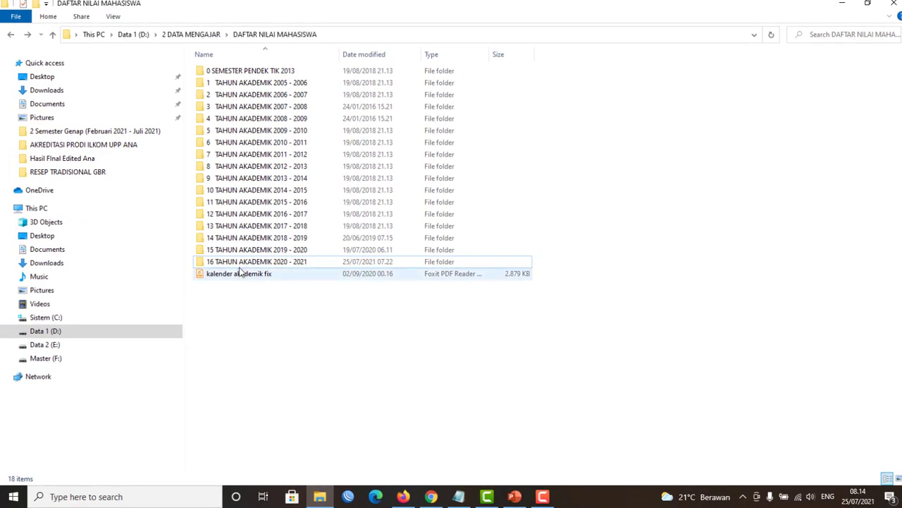
double_click(280, 266)
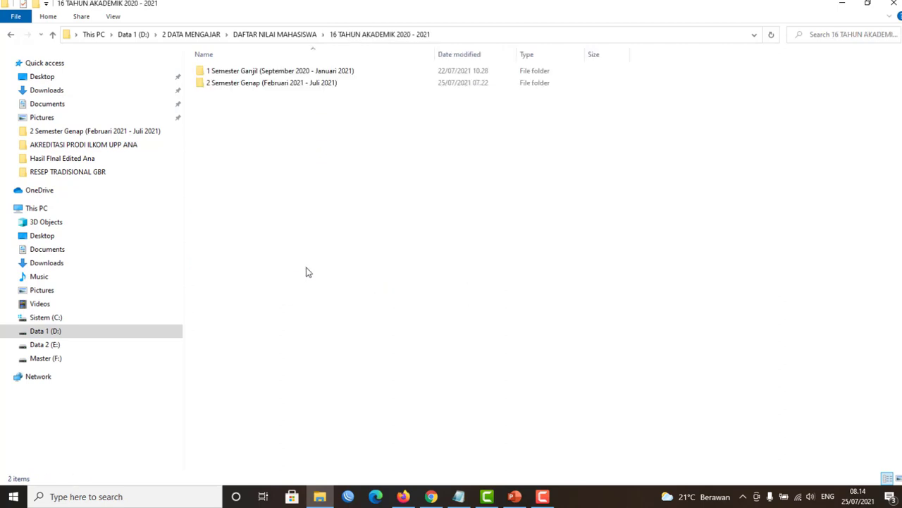
click(292, 84)
double_click(292, 84)
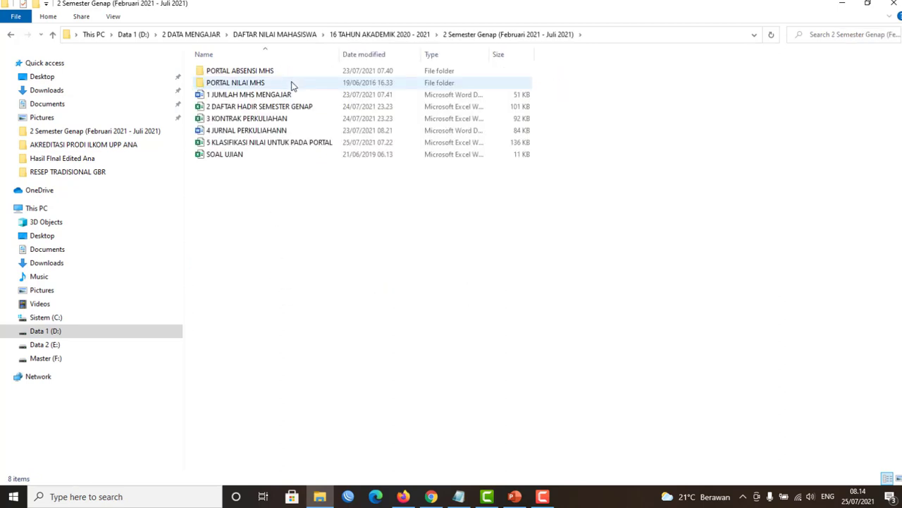
Open the workbook "5 KLASIFIKASI NILAI UNTUK PADA PORTAL" in Excel and maximize its window.
click(300, 144)
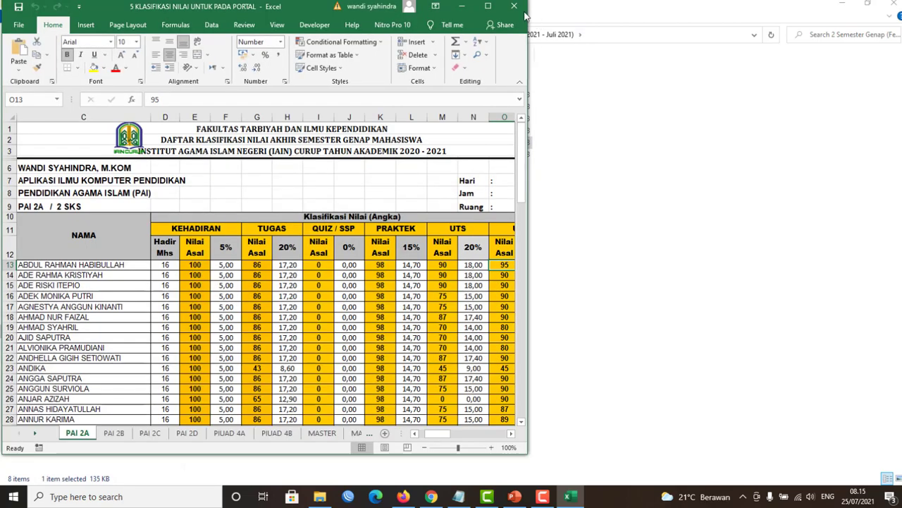
click(487, 6)
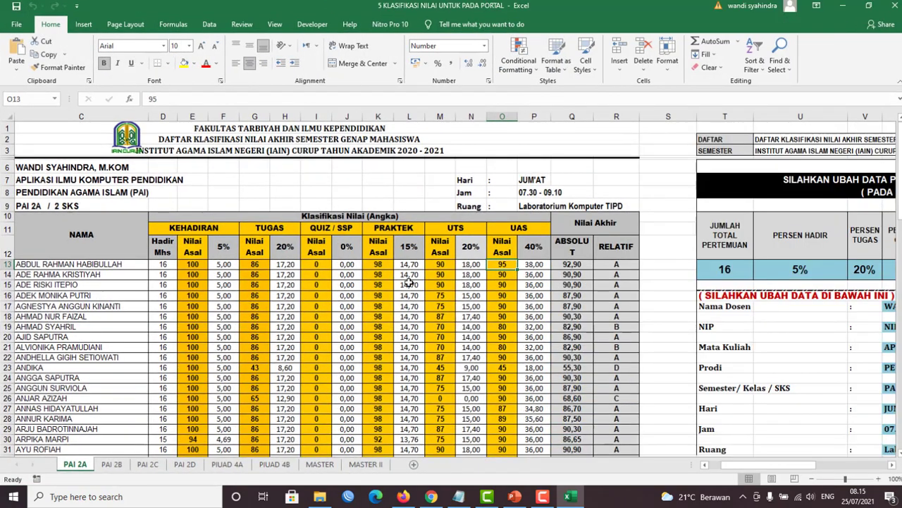
Check the percentage weights for Kehadiran, Tugas, Quiz, Praktek, UTS and UAS in the PAI 2A sheet.
scroll(409, 282, down, 2)
scroll(409, 282, up, 1)
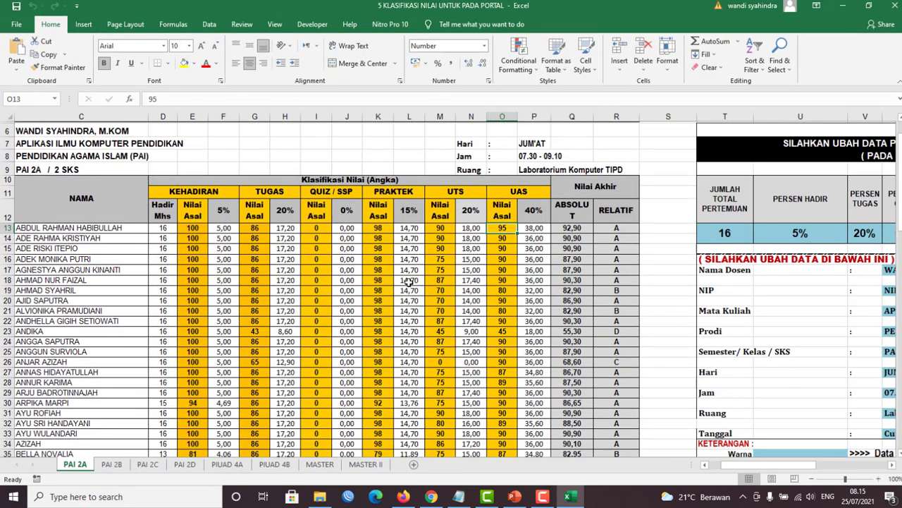
click(223, 209)
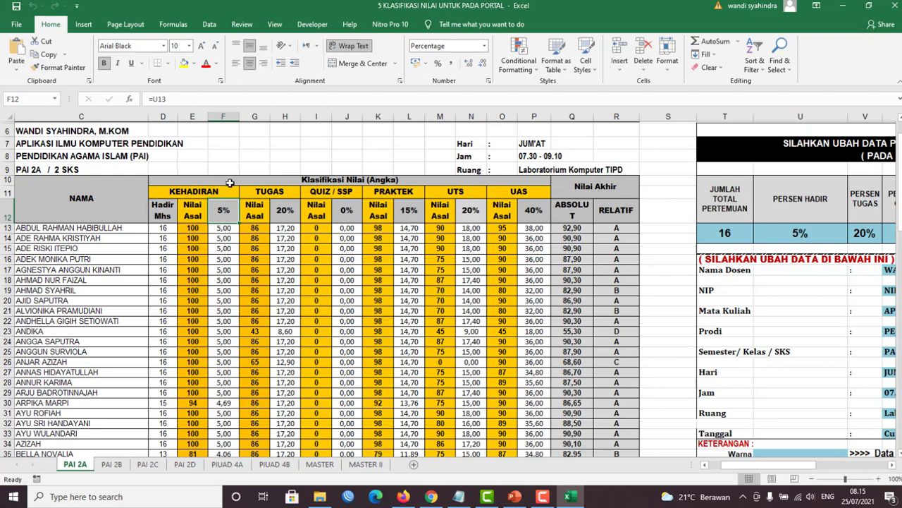
click(284, 210)
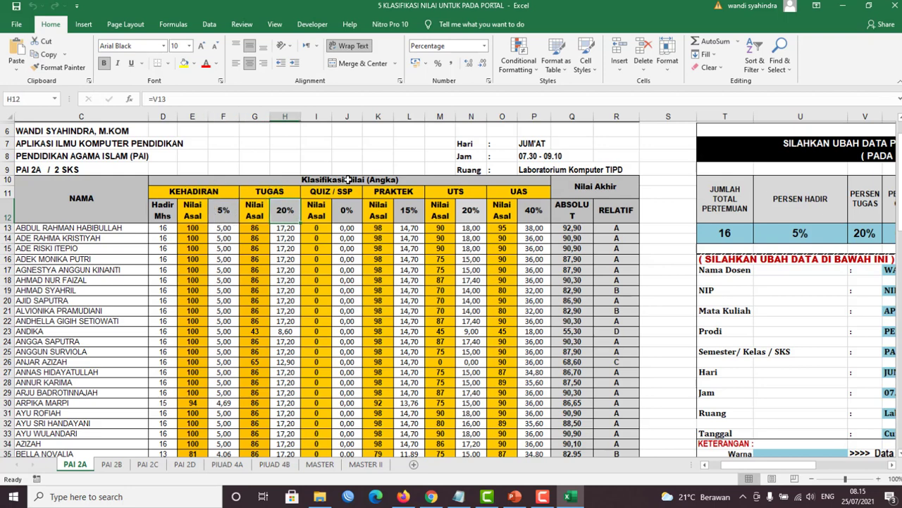
click(346, 211)
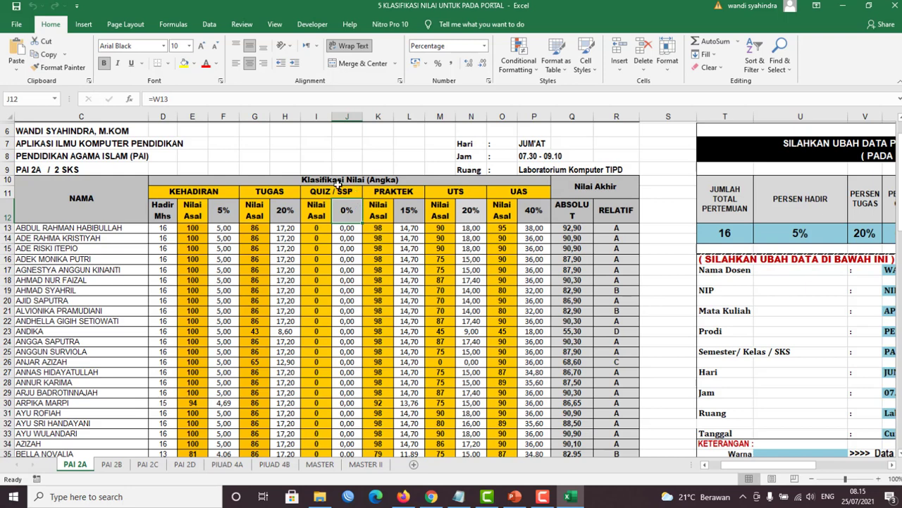
click(410, 213)
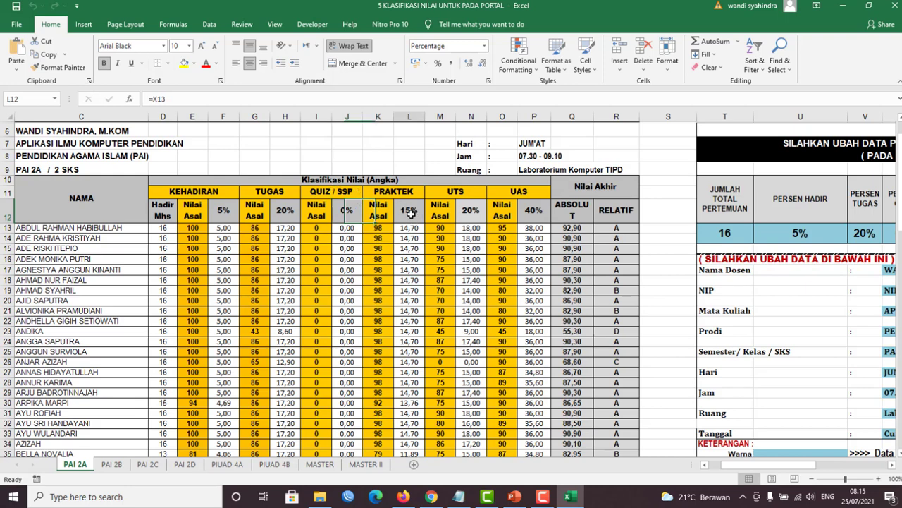
click(471, 212)
click(534, 217)
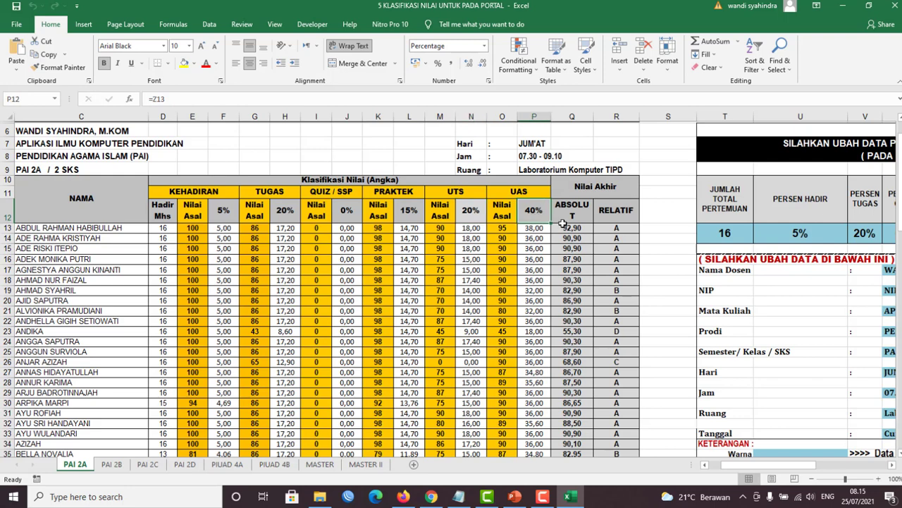
click(226, 212)
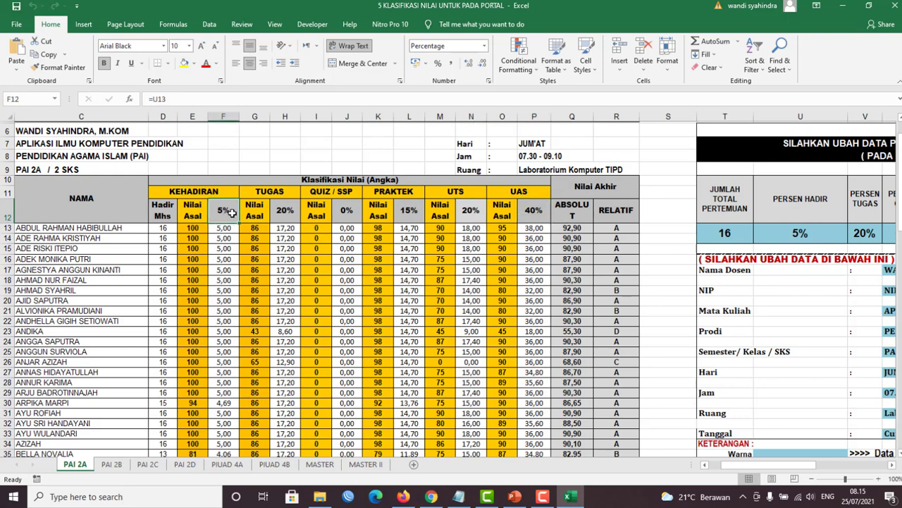
click(287, 211)
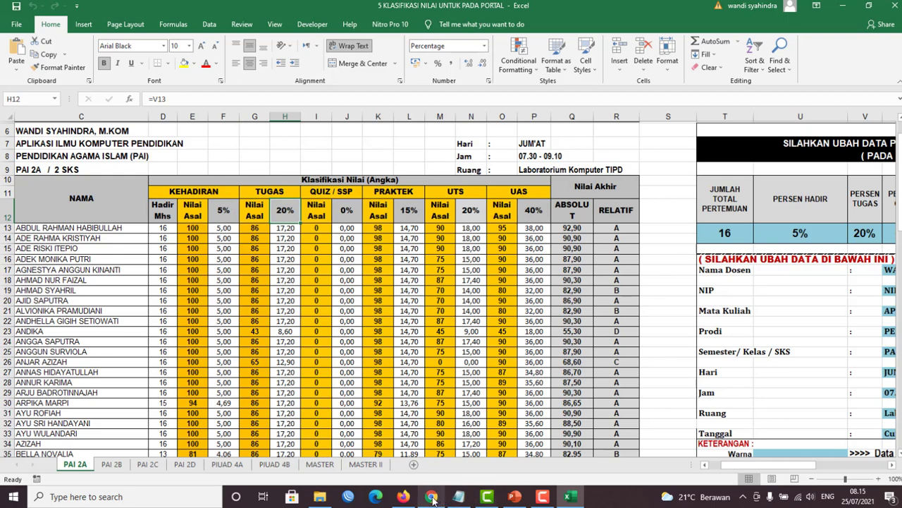
Switch to the academic portal in Chrome and set the Tugas weight to 20%, matching the Excel sheet.
mouse_move(433, 499)
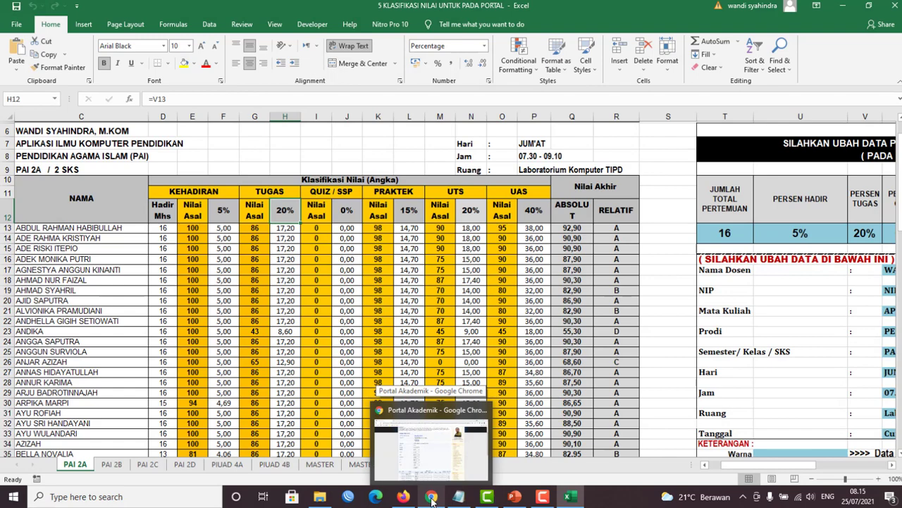
click(433, 499)
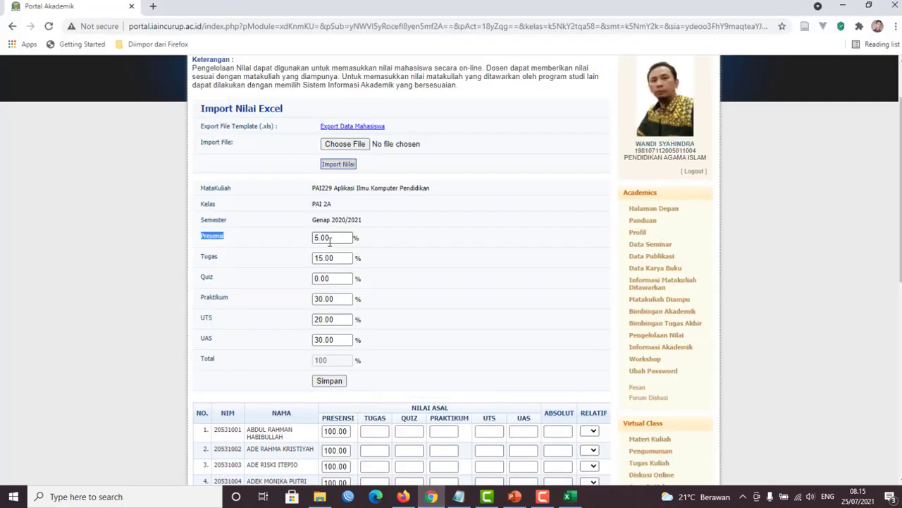
key(alt+Tab)
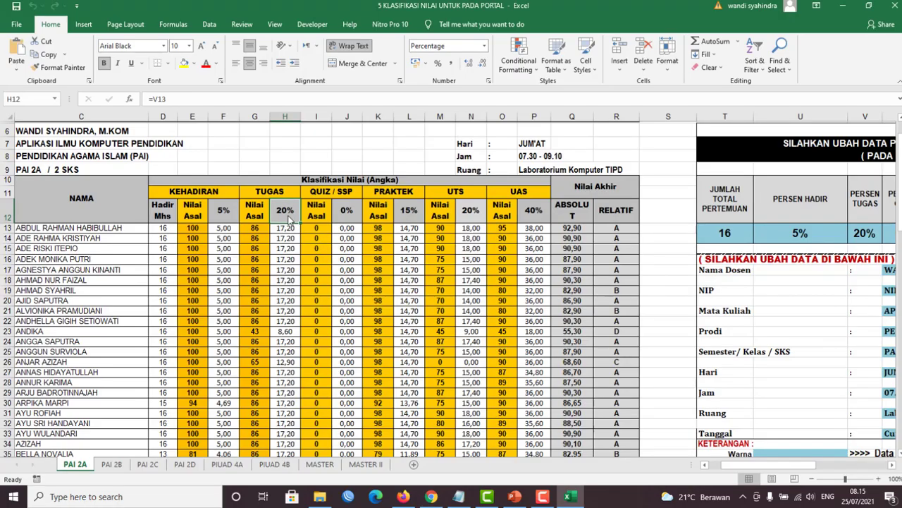
key(alt+Tab)
drag(324, 258, 298, 253)
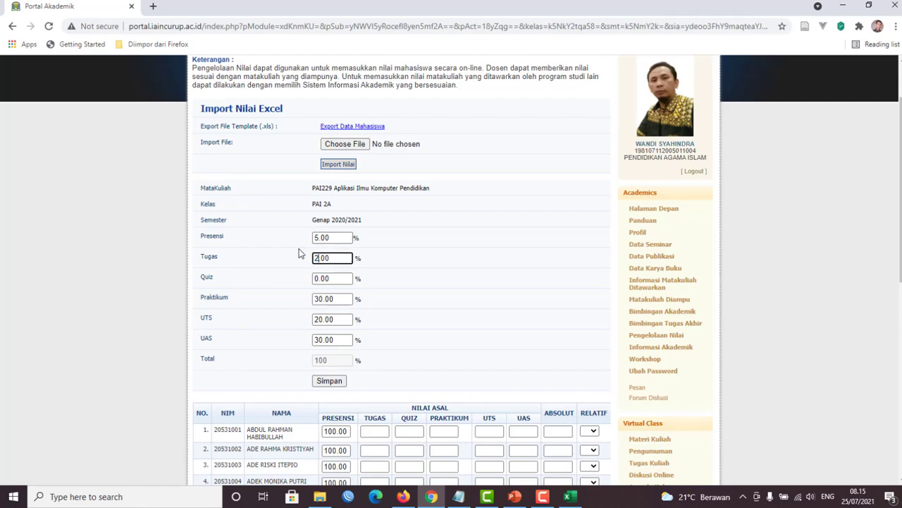
text(20)
Compare the Quiz and Praktek weights with the Excel sheet and set the portal's Praktikum weight to 15%.
key(alt+Tab)
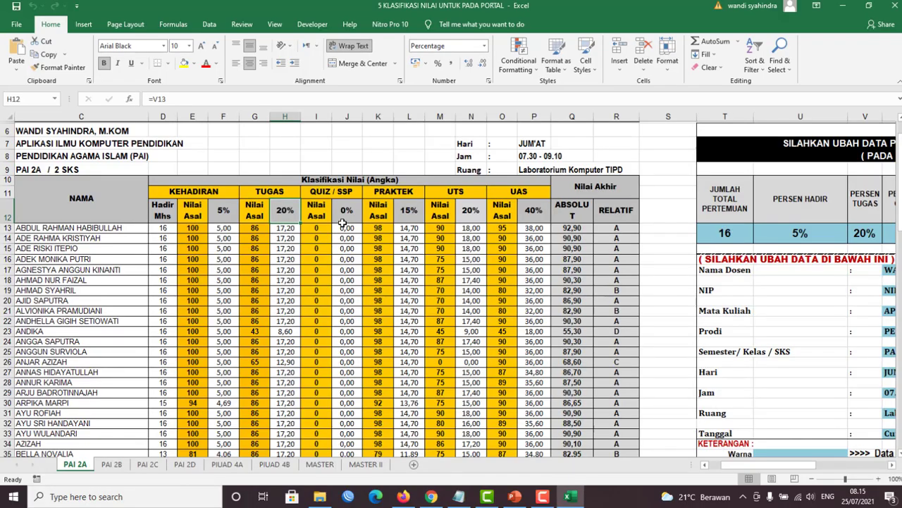
key(alt+Tab)
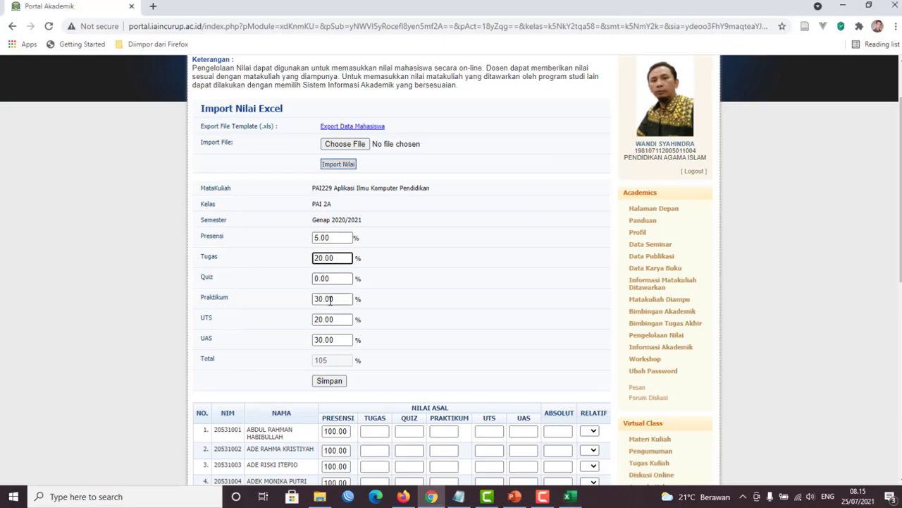
key(alt+Tab)
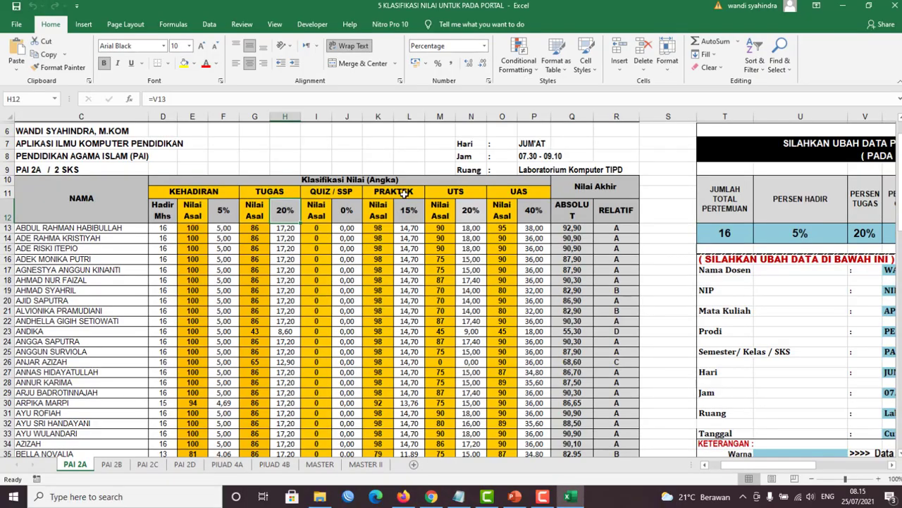
key(alt+Tab)
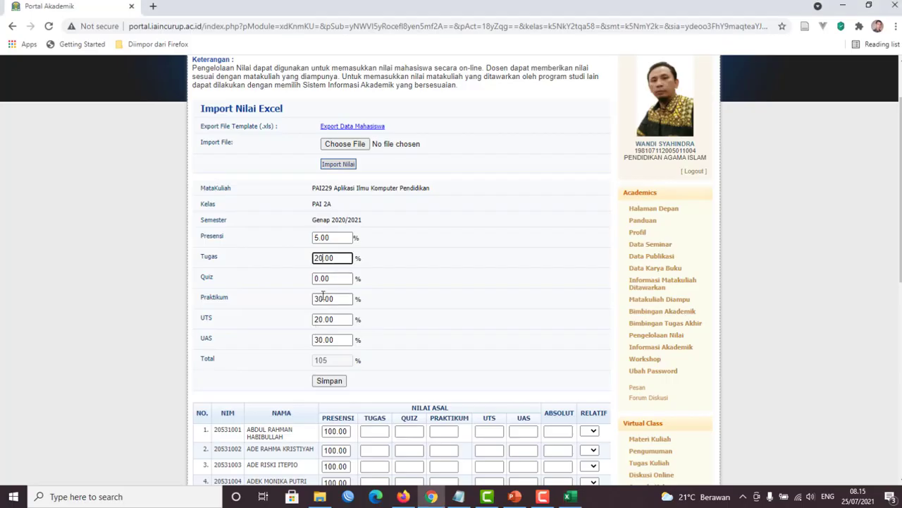
drag(324, 299, 289, 297)
text(15)
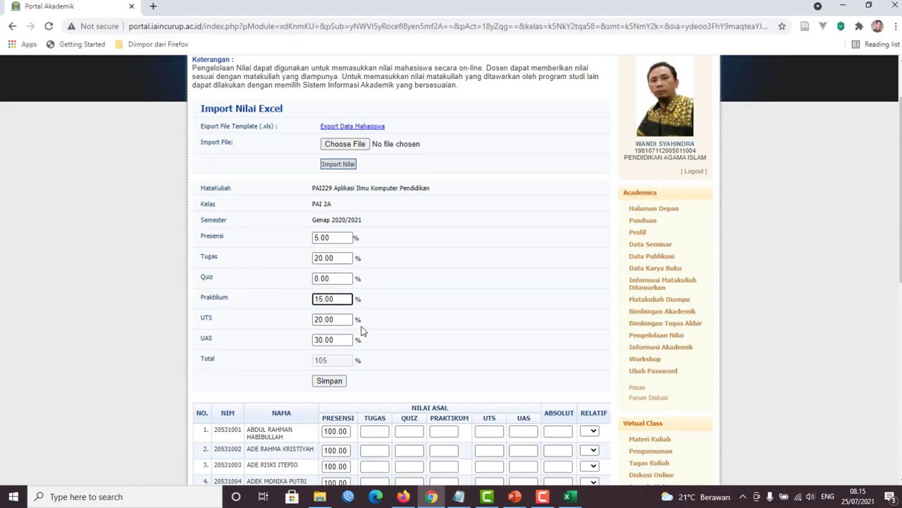
Check the UTS and UAS weights in Excel, set the portal's UAS weight to 40% and save the weights.
key(alt+Tab)
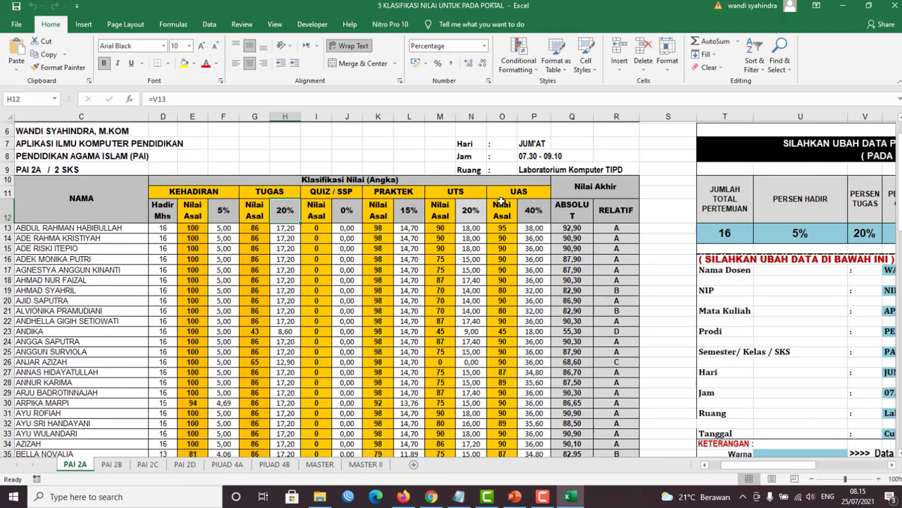
key(alt+Tab)
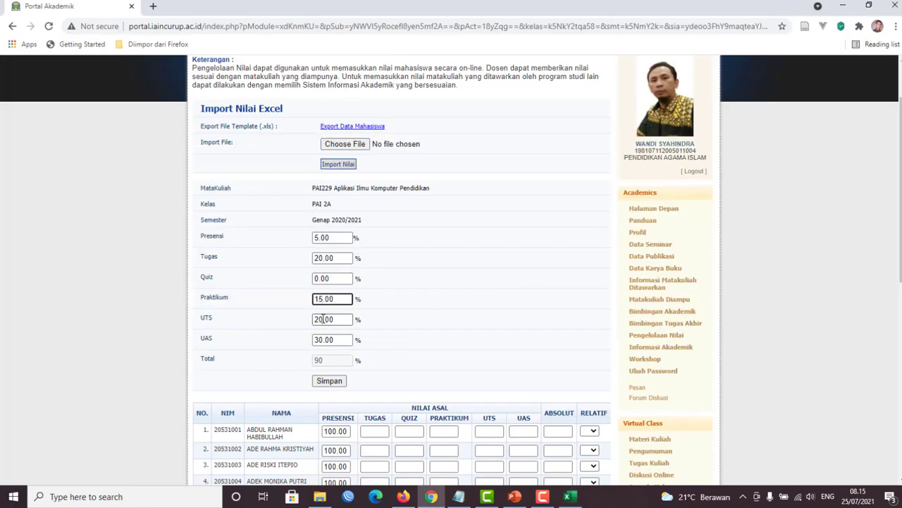
drag(325, 319, 315, 339)
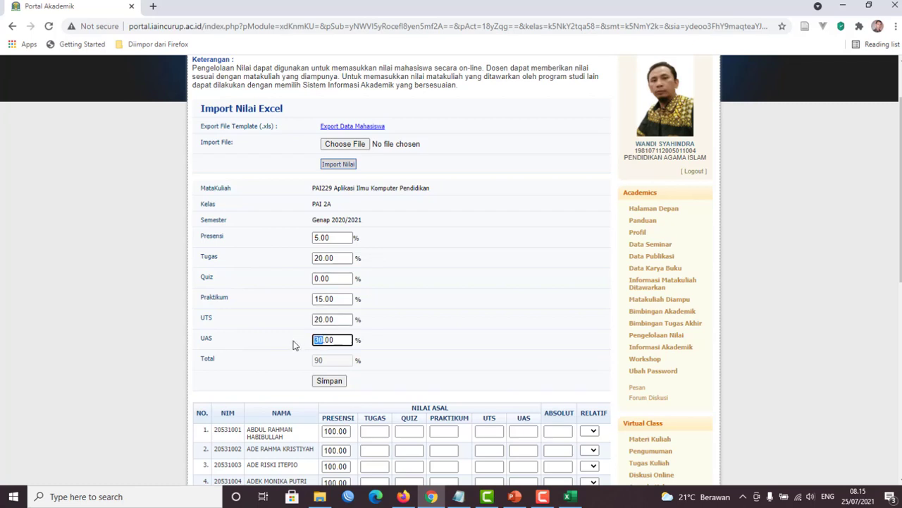
text(40)
click(455, 352)
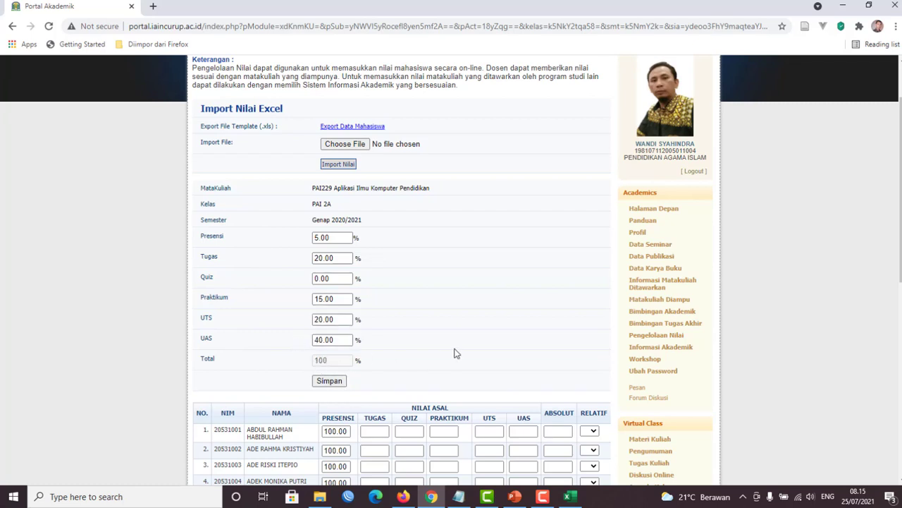
click(329, 385)
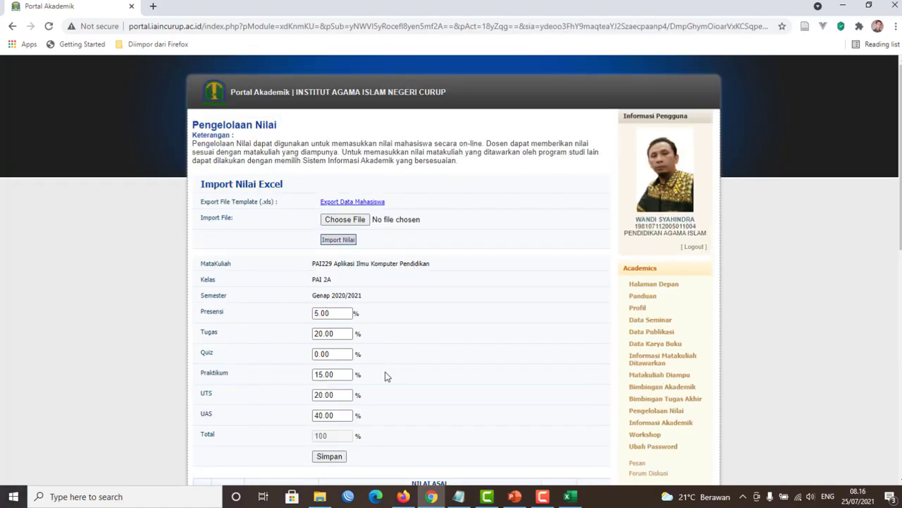
Review the saved component weights and the student list in the PAI 2A grade table.
scroll(385, 375, down, 2)
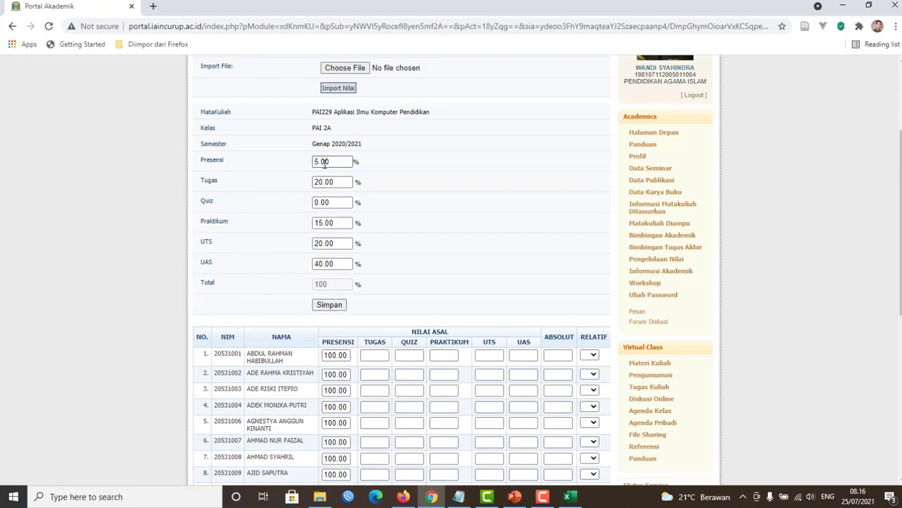
scroll(394, 289, up, 3)
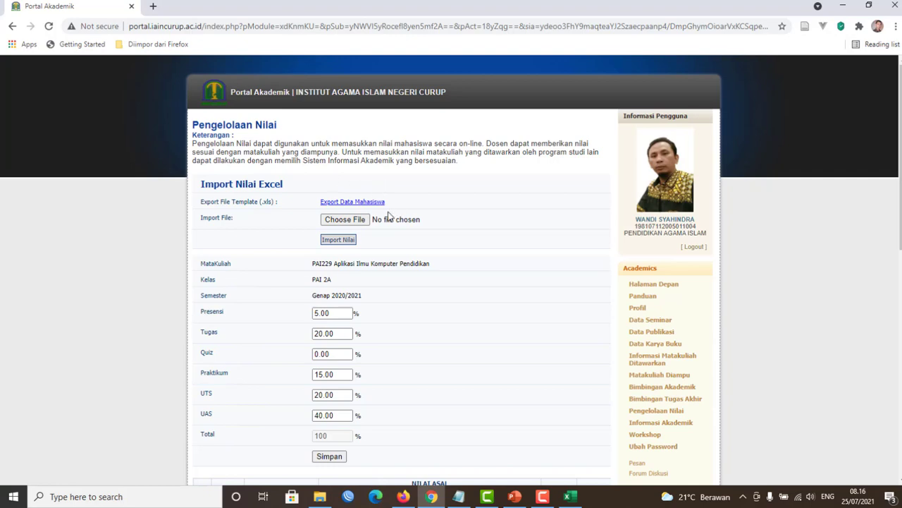
scroll(407, 228, down, 6)
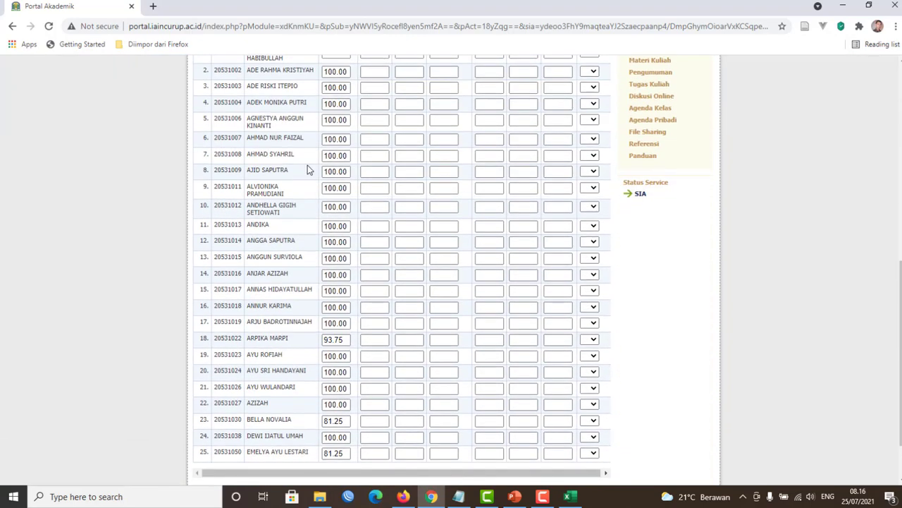
scroll(294, 257, down, 1)
scroll(295, 269, up, 5)
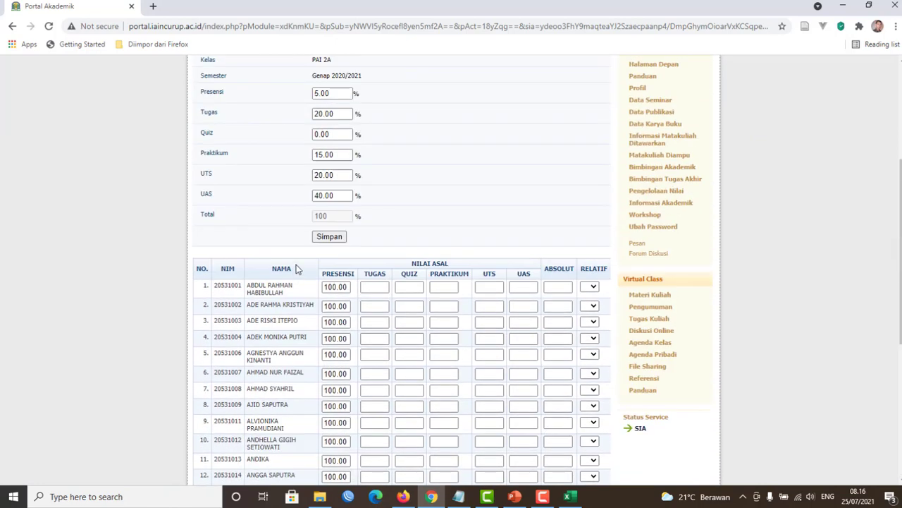
scroll(296, 269, down, 3)
scroll(296, 268, up, 1)
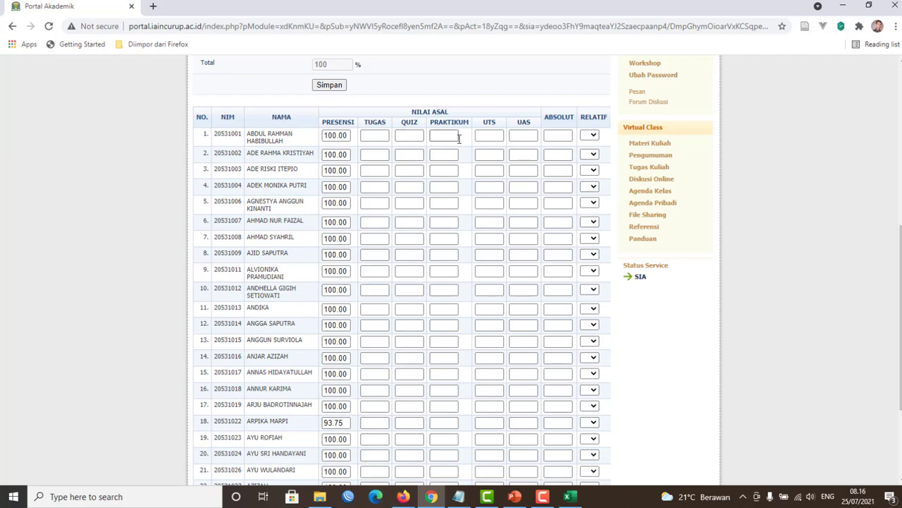
Inspect the first student's score fields and Relatif grade options, plus the input and print commands below the grade table.
click(380, 134)
click(410, 134)
click(450, 135)
click(594, 136)
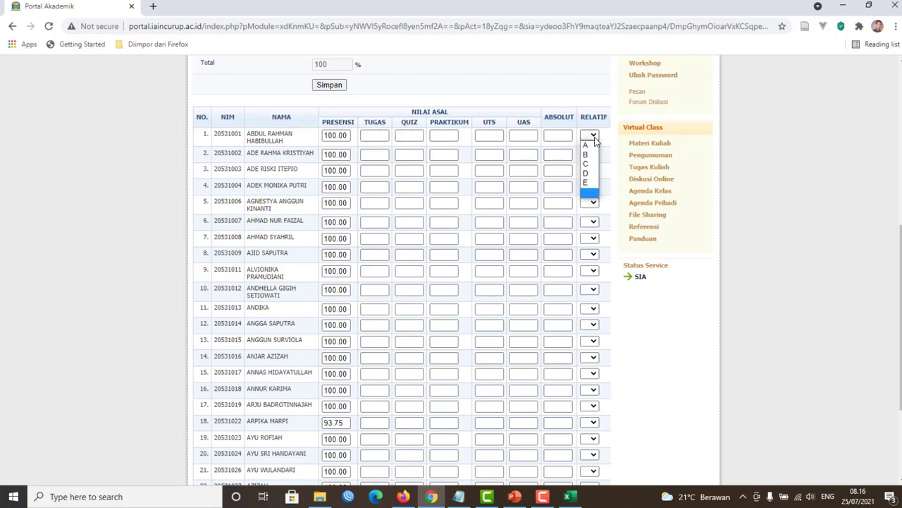
click(828, 159)
scroll(736, 210, down, 3)
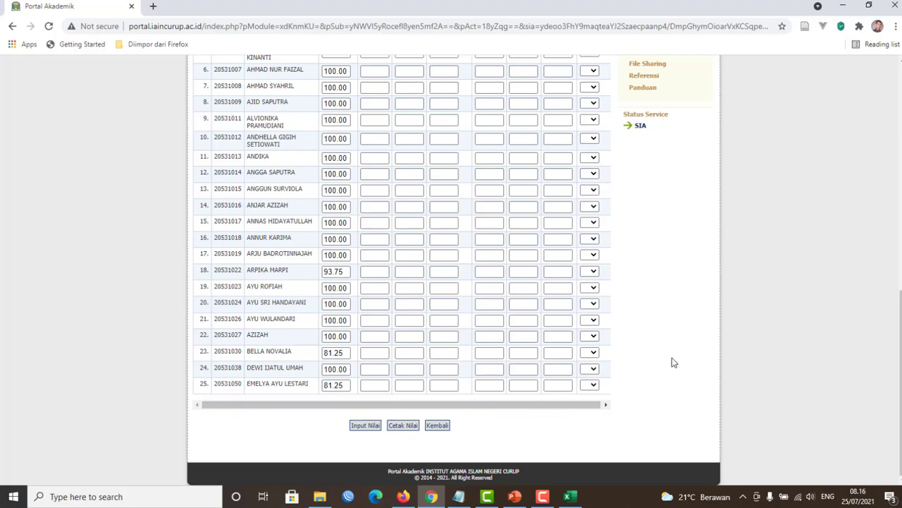
scroll(672, 358, up, 3)
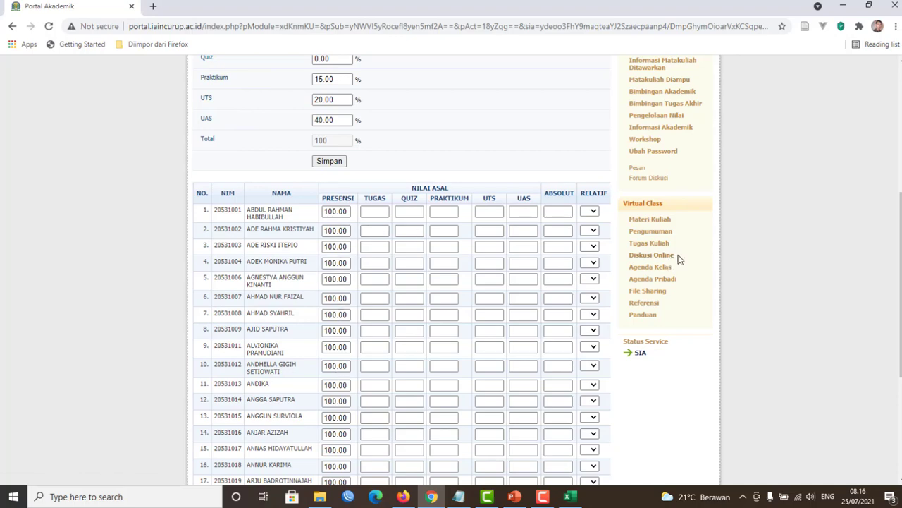
scroll(758, 255, down, 1)
scroll(756, 255, down, 3)
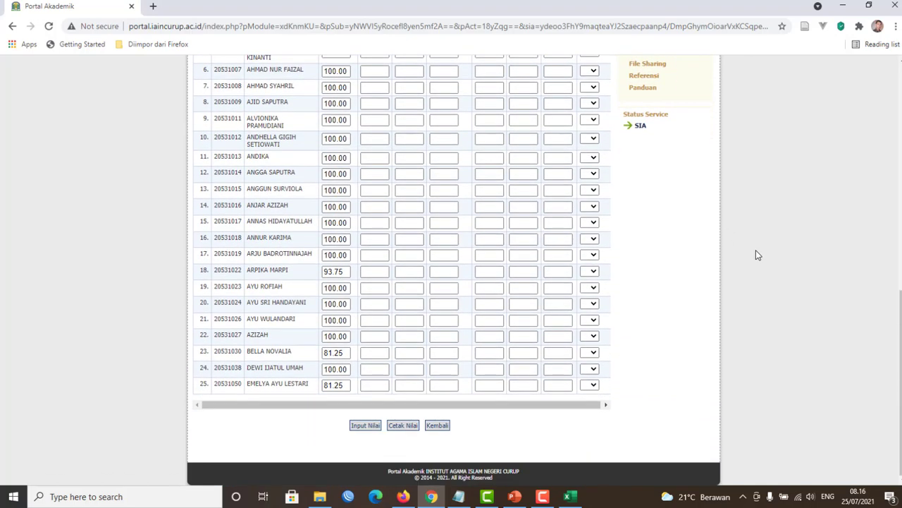
scroll(756, 254, up, 7)
scroll(755, 254, up, 1)
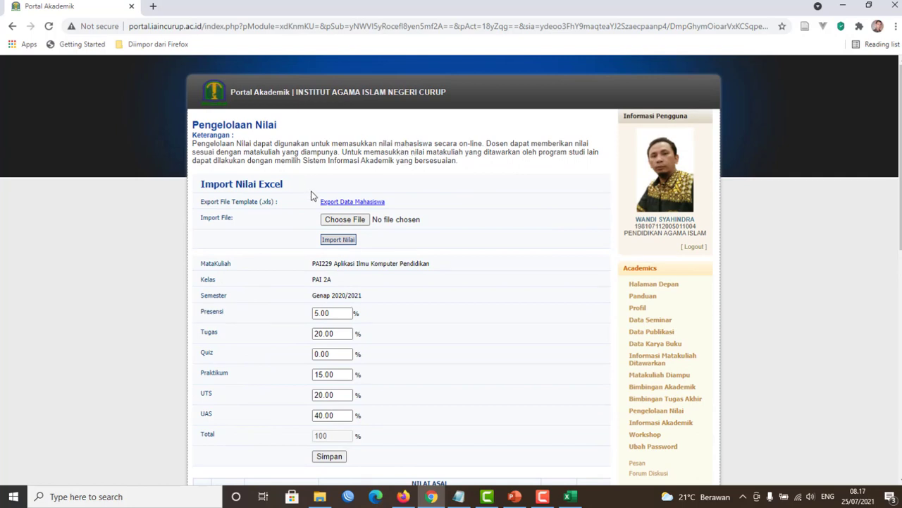
Export the PAI 2A student data template and choose the PORTAL NILAI MHS folder of the 2020 - 2021 Semester Genap as its destination.
click(369, 204)
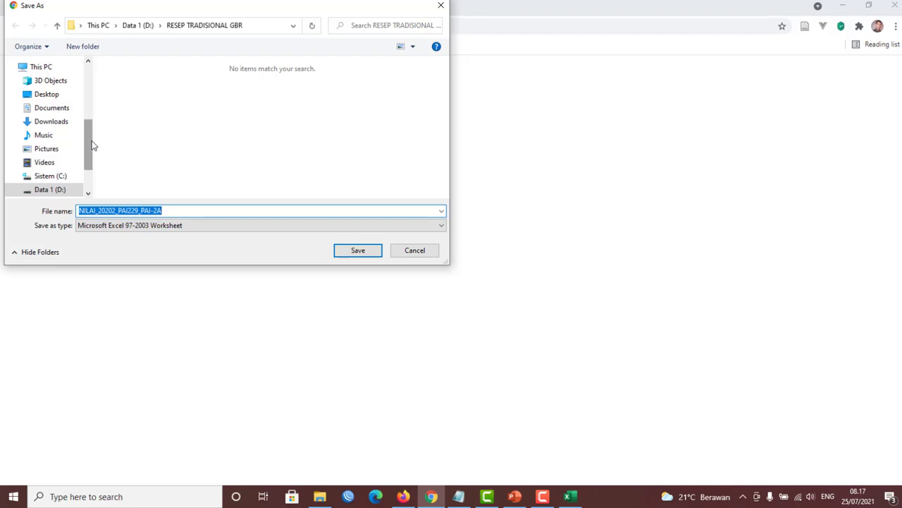
drag(90, 143, 87, 156)
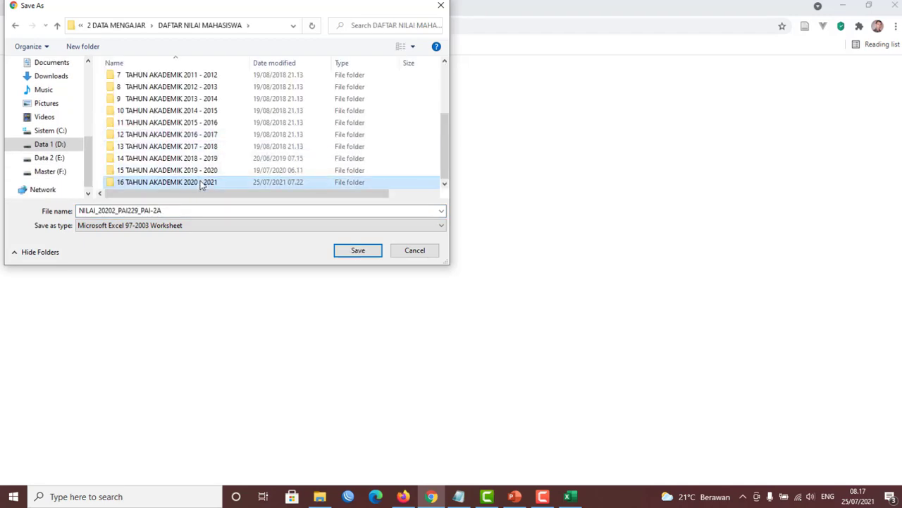
double_click(202, 183)
double_click(191, 93)
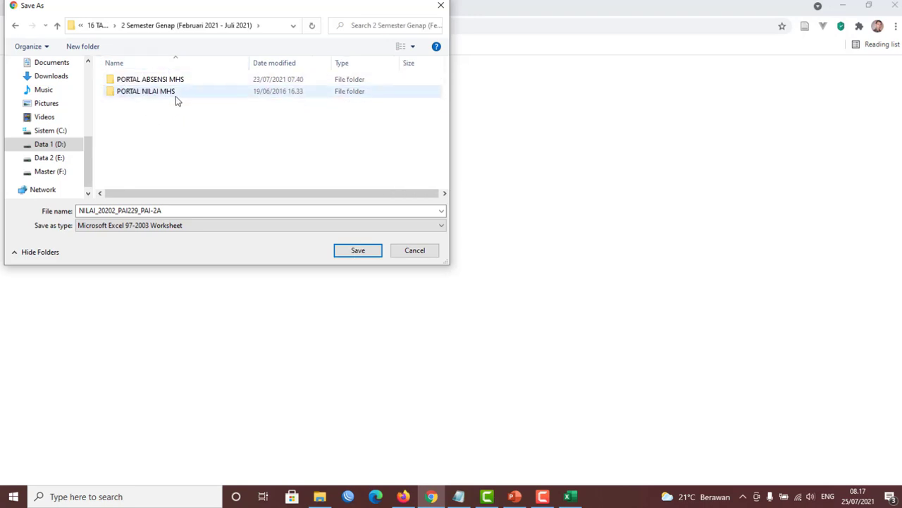
double_click(172, 95)
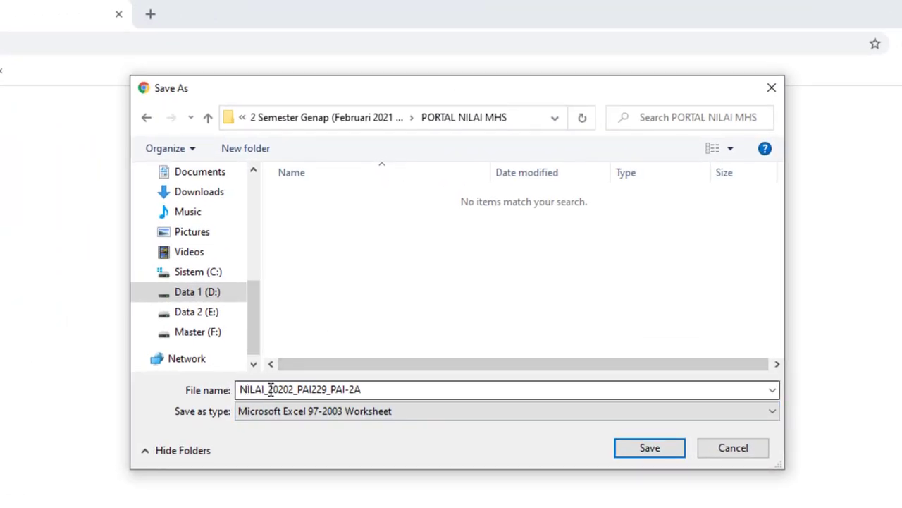
Check the semester, course and class codes in the file name NILAI_20202_PAI229_PAI-2A and save the template as a Microsoft Excel 97-2003 Worksheet.
click(380, 390)
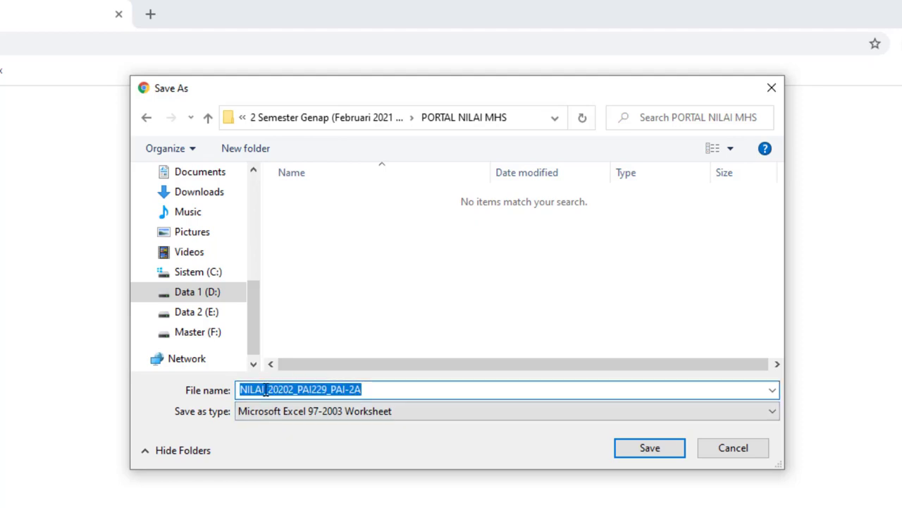
click(265, 390)
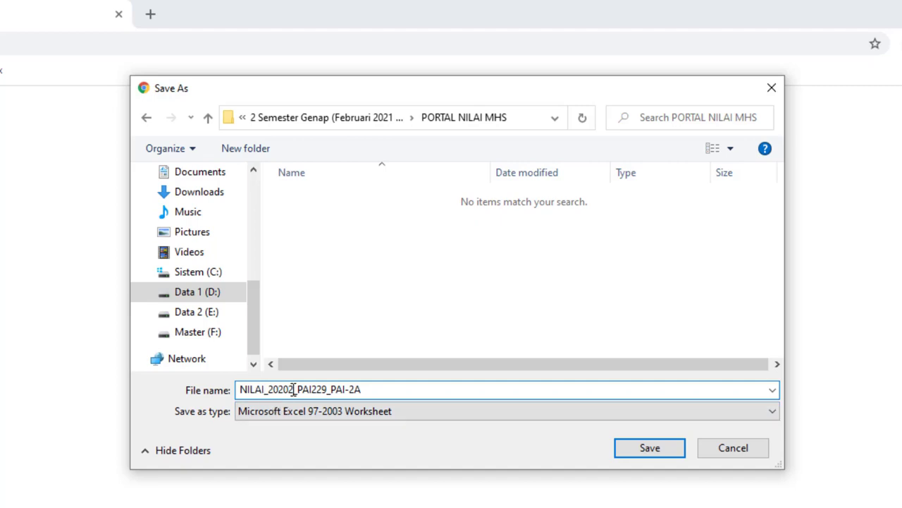
drag(294, 390, 272, 390)
drag(300, 389, 333, 394)
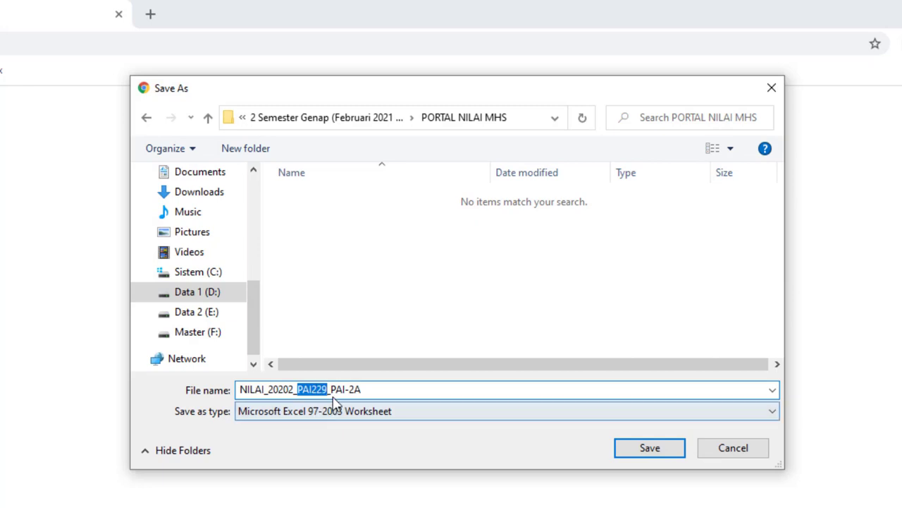
drag(332, 388, 369, 389)
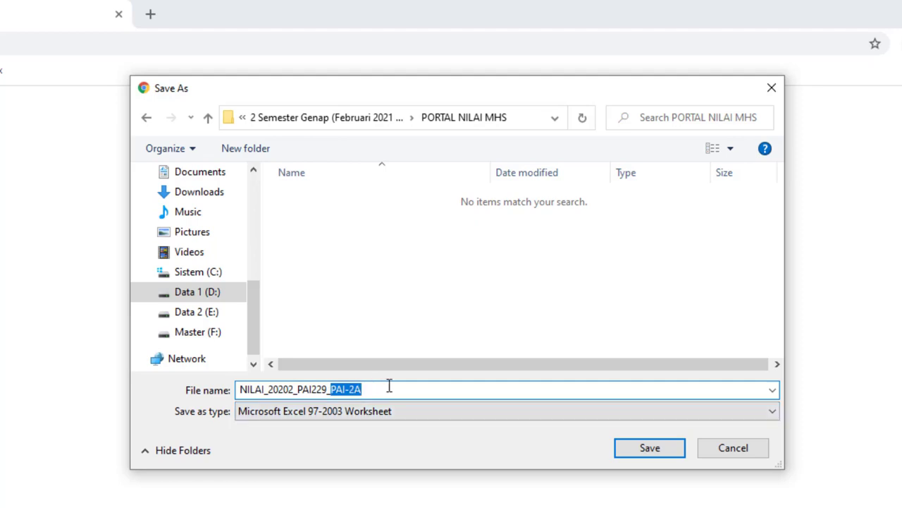
click(386, 389)
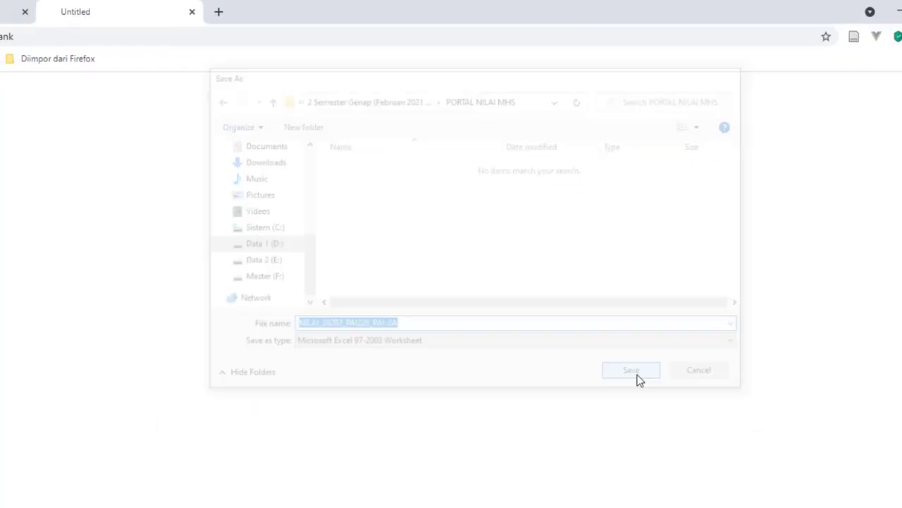
click(649, 449)
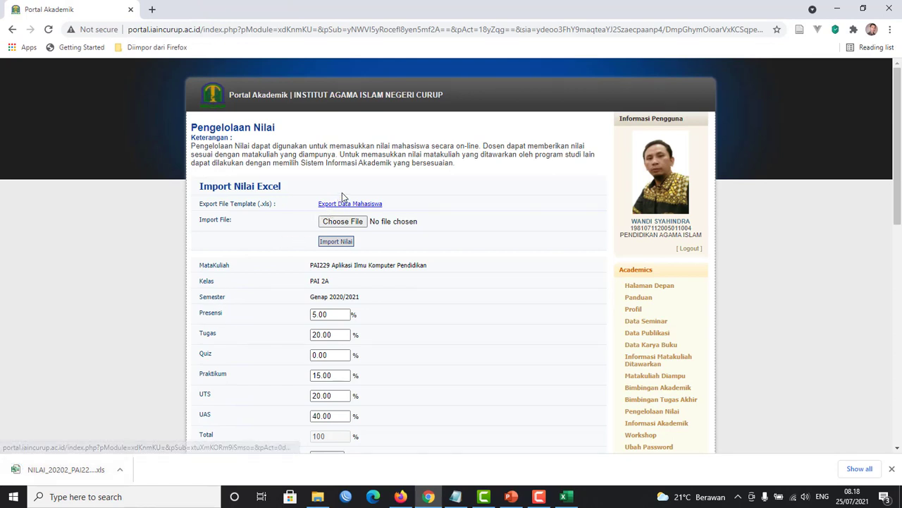
Open the downloaded NILAI_20202_PAI229_PAI-2A template in Excel, enable editing and look through its student list.
click(50, 471)
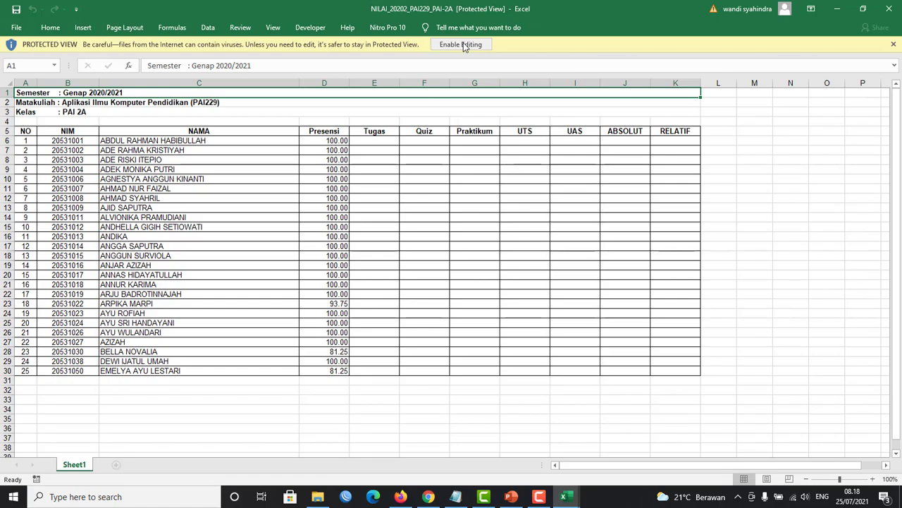
click(462, 45)
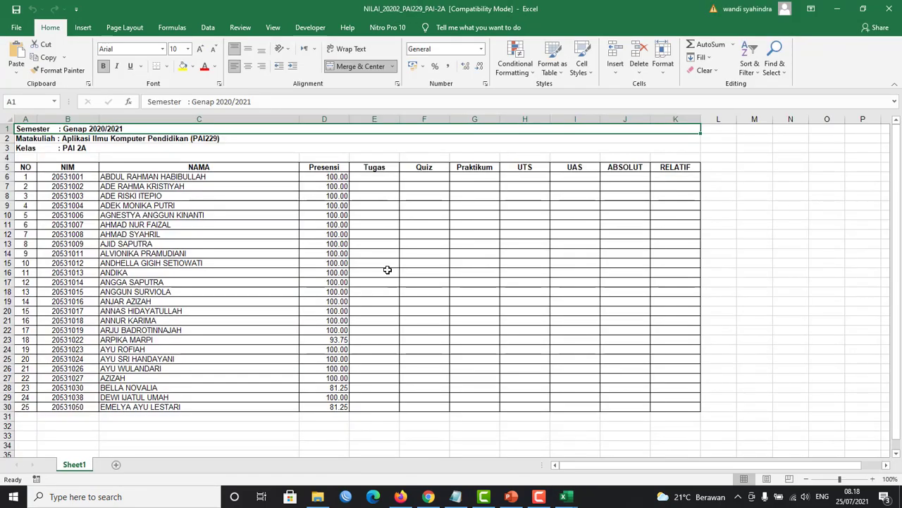
scroll(387, 270, down, 4)
scroll(383, 274, up, 4)
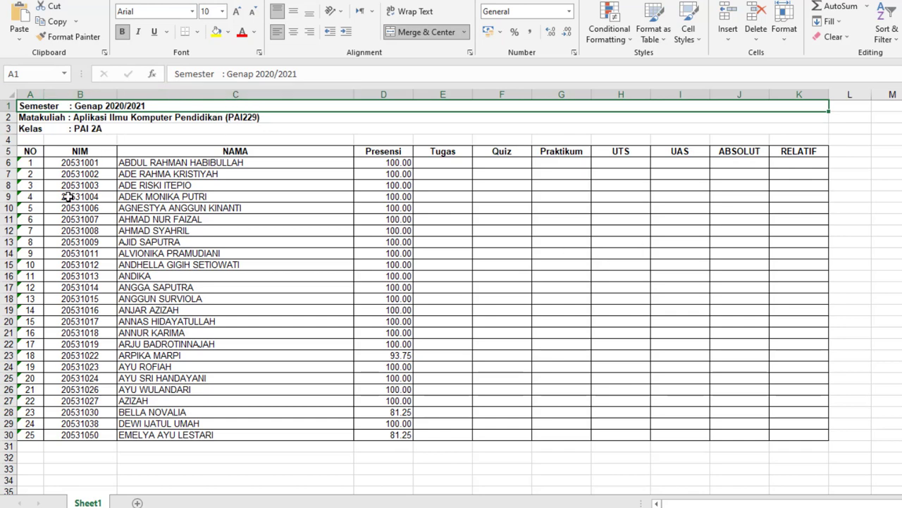
Review the template's NIM, NAMA and Presensi columns and the empty score columns from Tugas to RELATIF.
drag(77, 162, 77, 423)
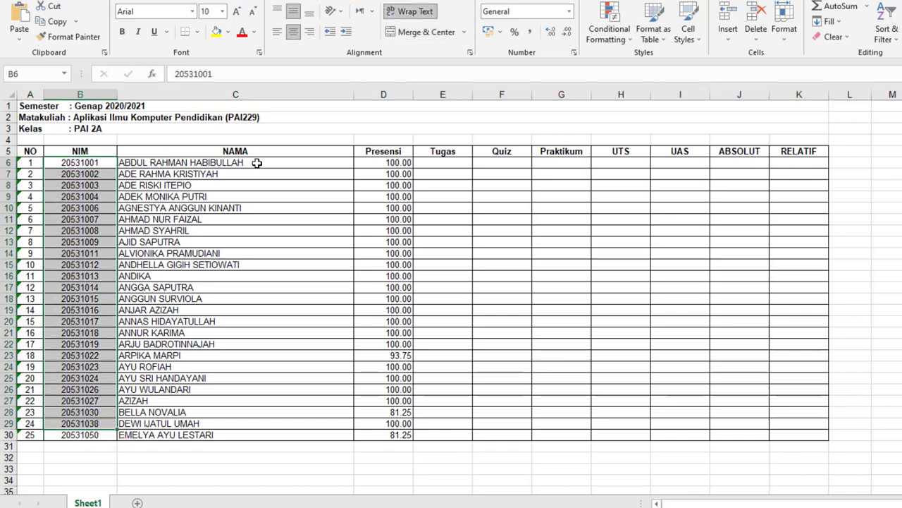
drag(256, 162, 246, 430)
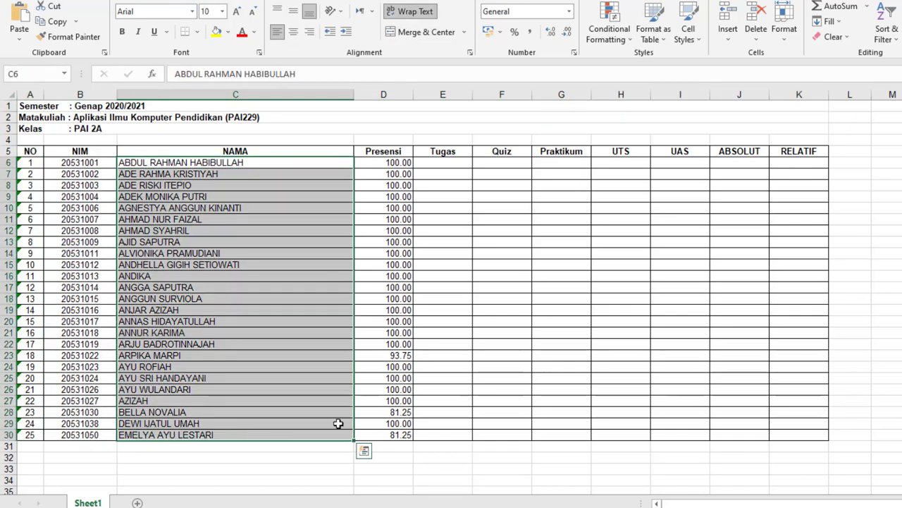
click(401, 162)
drag(401, 161, 402, 433)
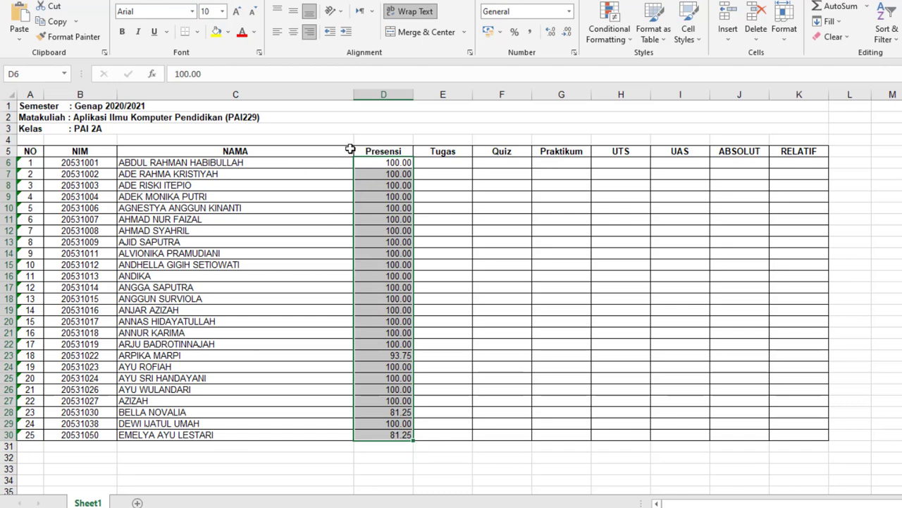
click(459, 163)
click(502, 163)
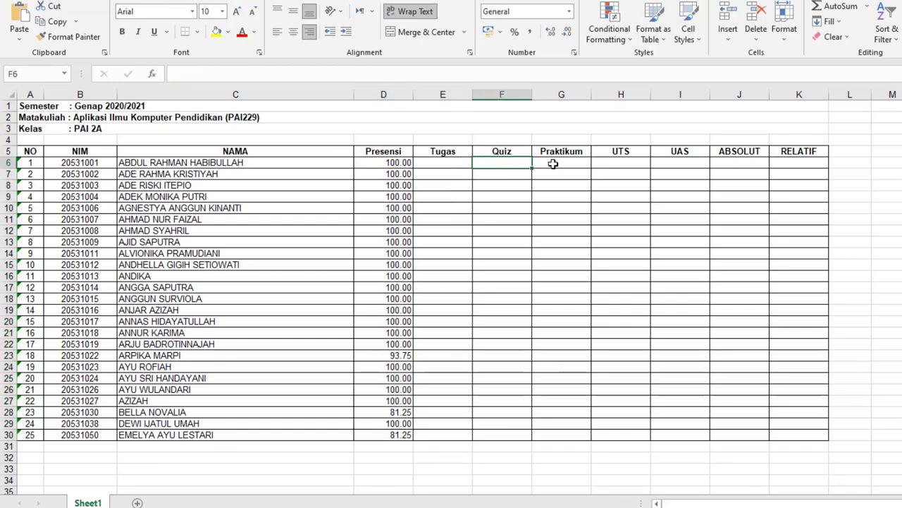
click(552, 162)
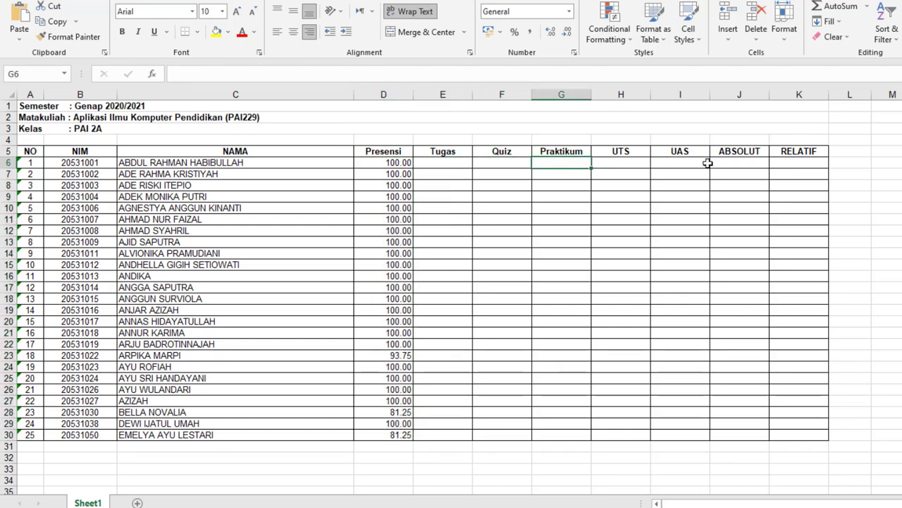
click(802, 162)
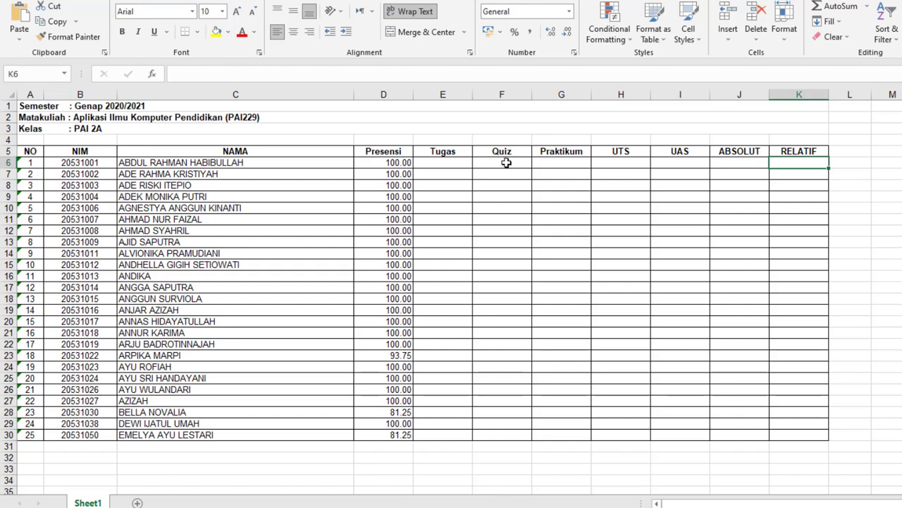
Reduce the template and 5 KLASIFIKASI NILAI UNTUK PADA PORTAL workbooks to smaller windows and move them apart for side-by-side viewing.
click(858, 0)
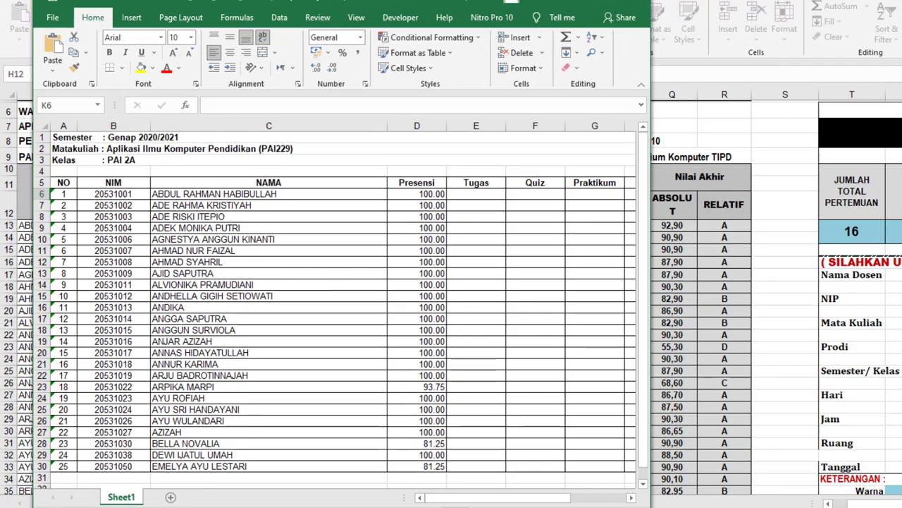
drag(381, 1, 878, 2)
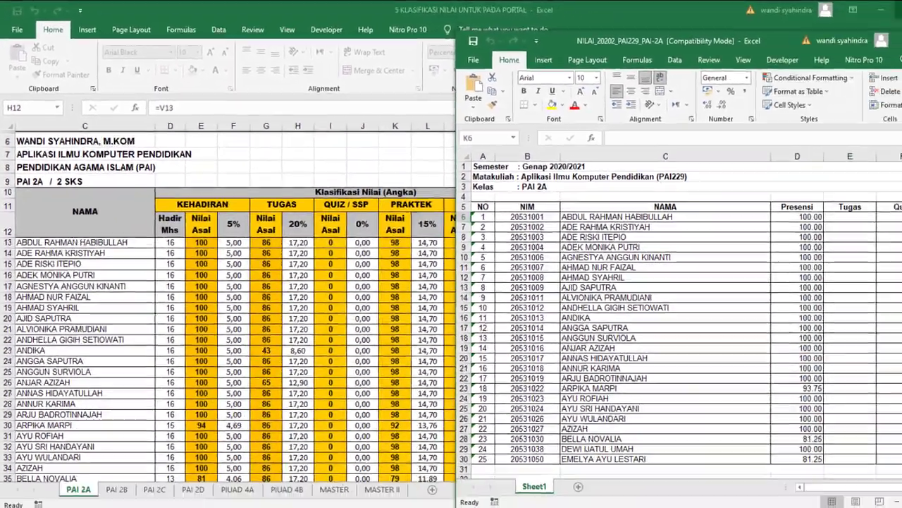
click(621, 20)
drag(310, 9, 329, 19)
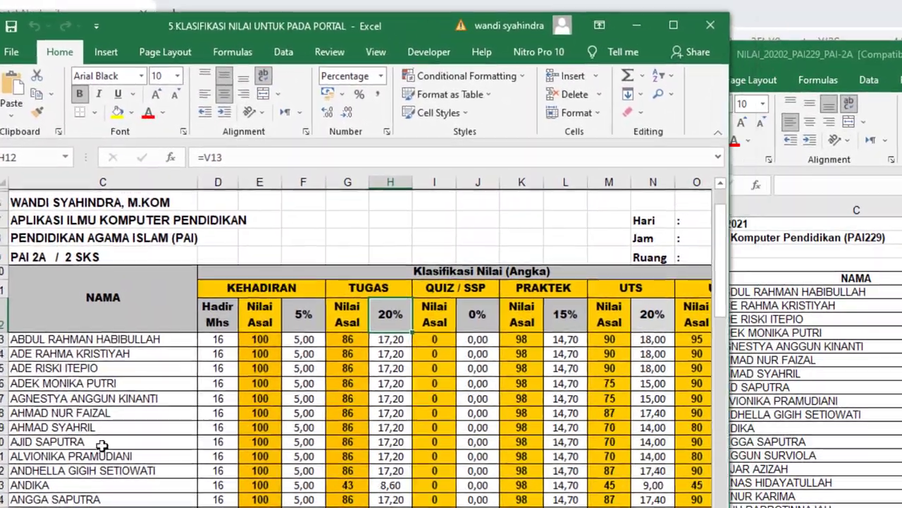
Inspect the PAI 2A student list in the grade classification workbook, including the first student's NIM and name.
scroll(102, 445, down, 5)
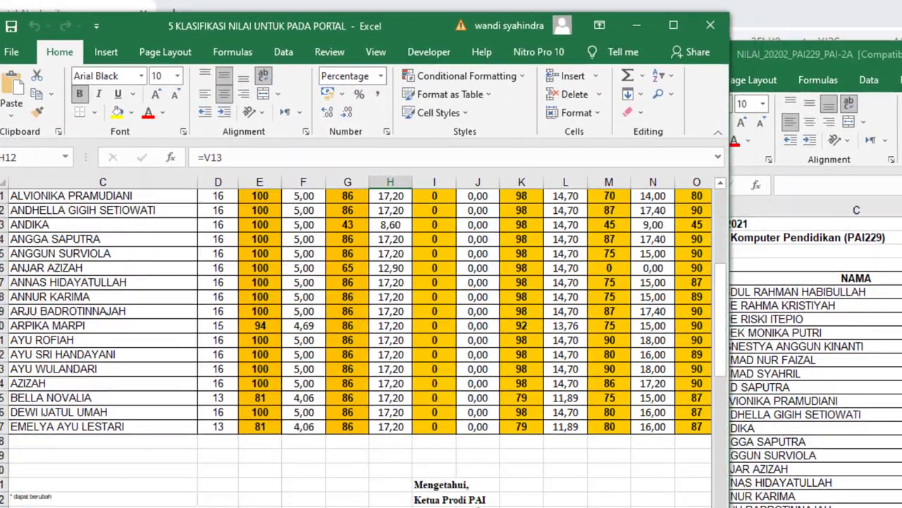
scroll(44, 447, left, 2)
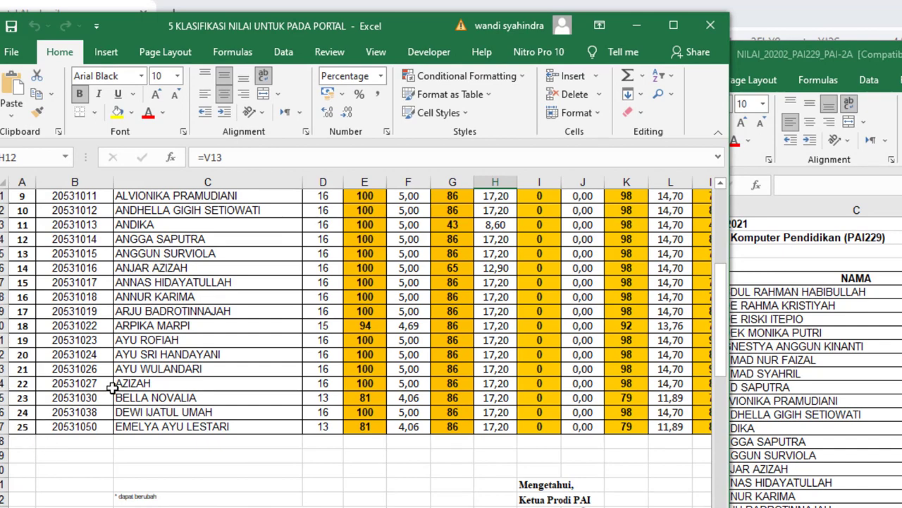
scroll(158, 416, up, 5)
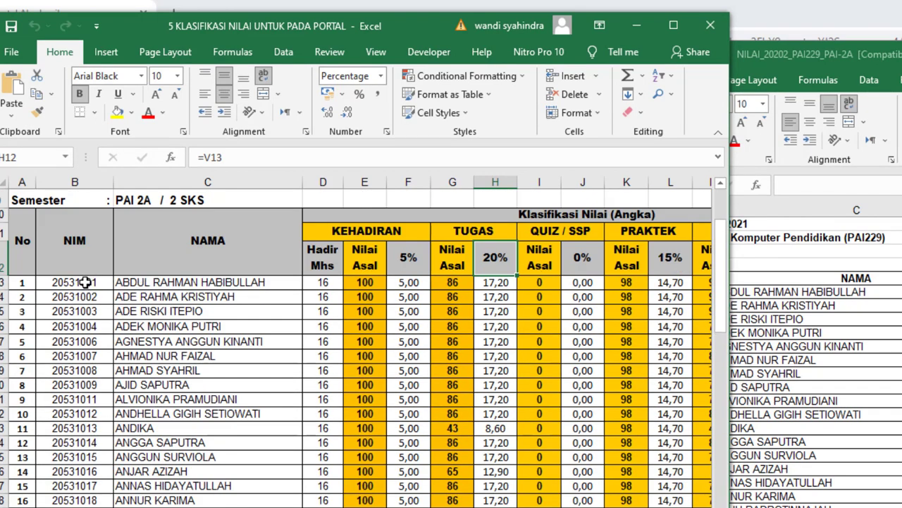
click(155, 283)
click(88, 283)
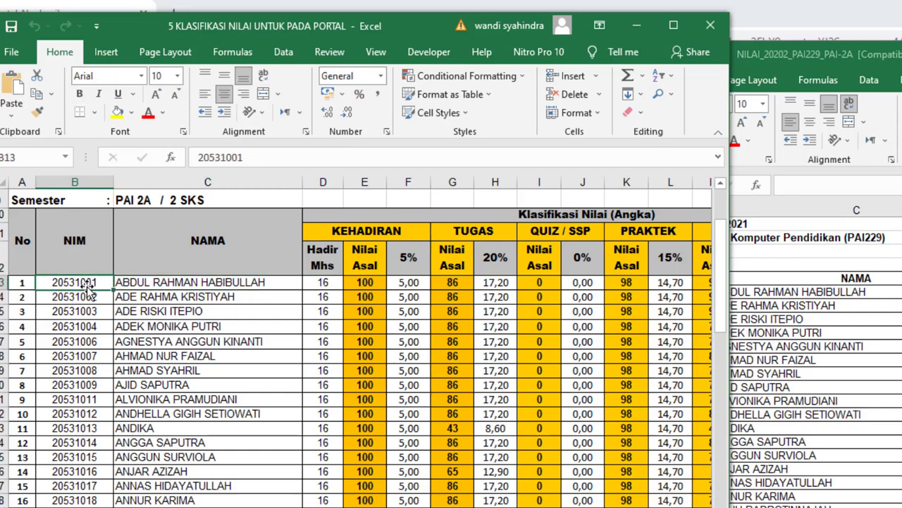
drag(74, 282, 157, 284)
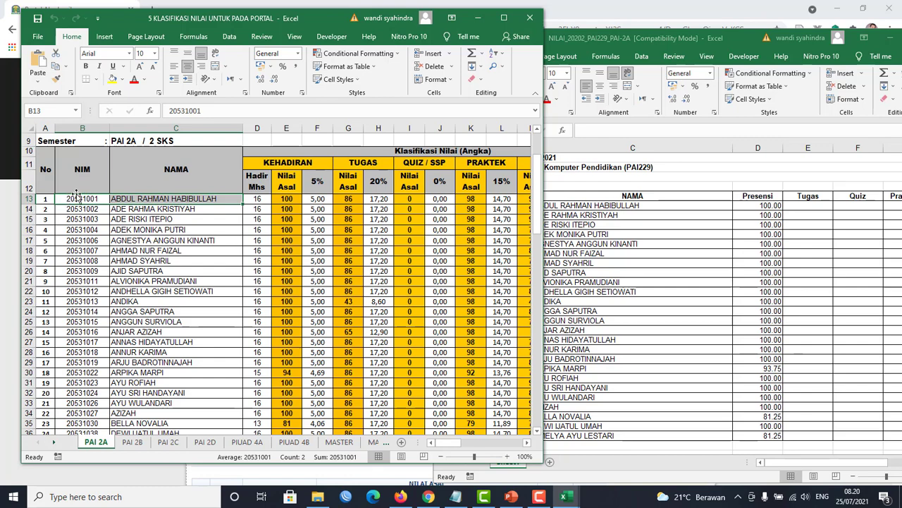
Align the exported template's window with the grade classification workbook and compare the first student's NIM and name.
click(617, 221)
drag(713, 38, 723, 18)
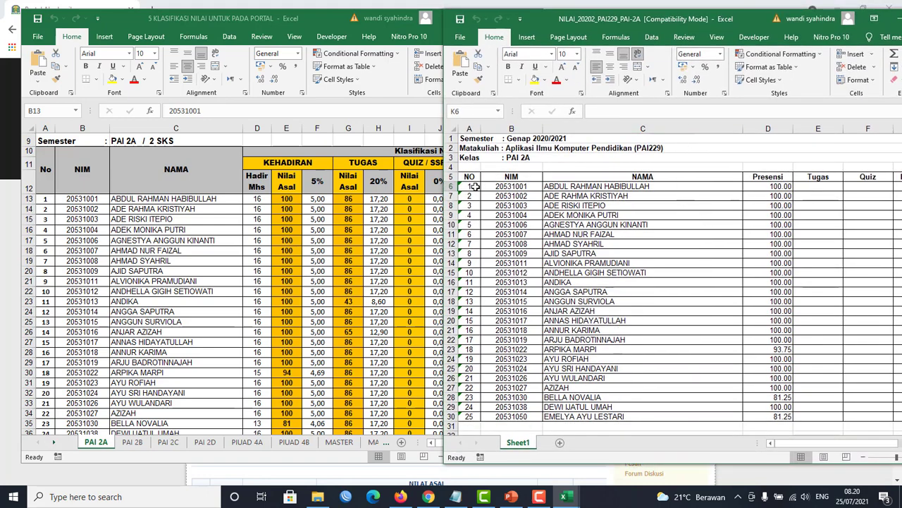
drag(514, 188, 557, 191)
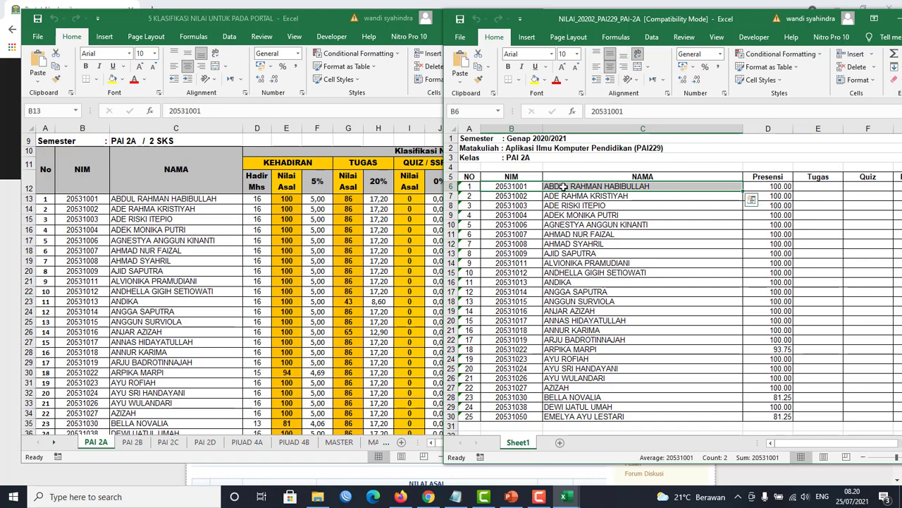
click(564, 186)
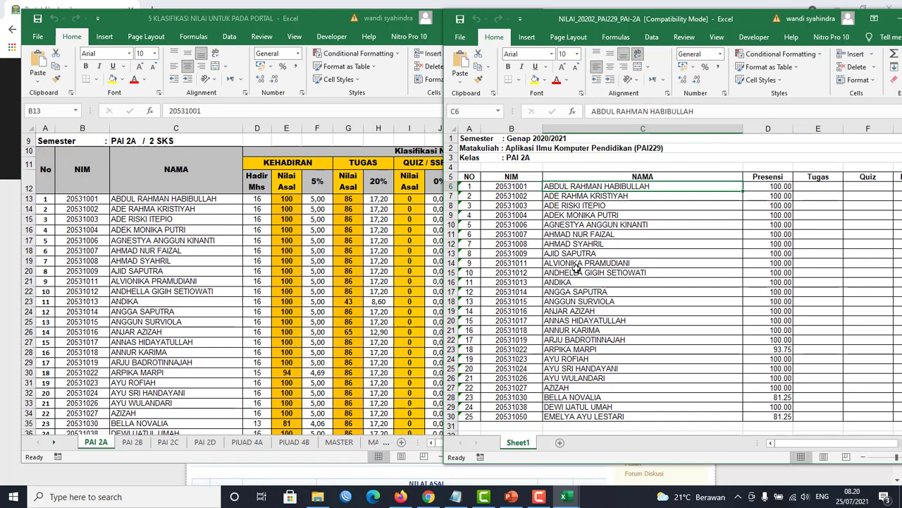
Narrow the grade classification workbook's window so that it sits beside the template without overlapping, and select the first student's Kehadiran Nilai Asal score.
click(314, 206)
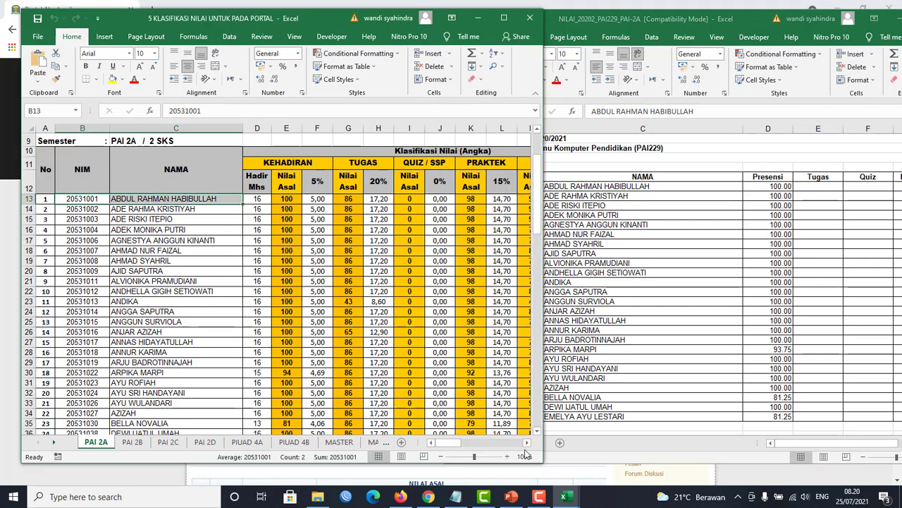
click(732, 221)
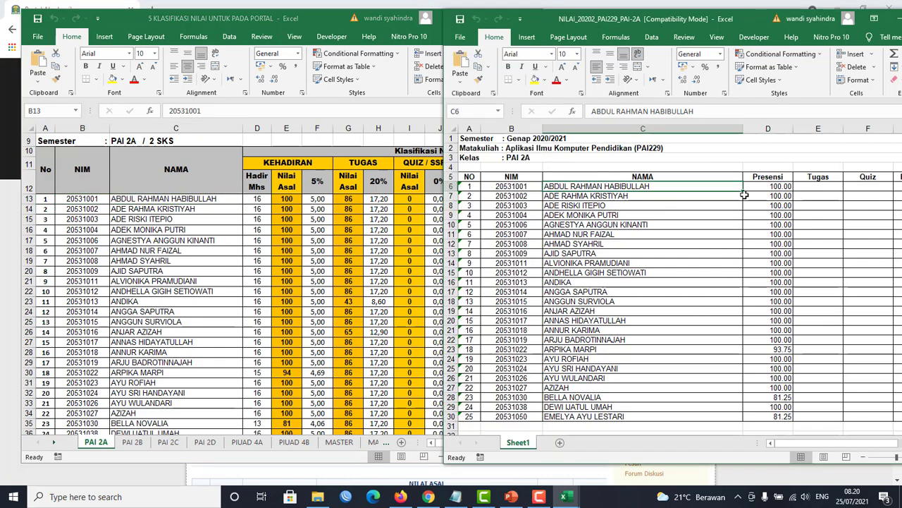
click(385, 219)
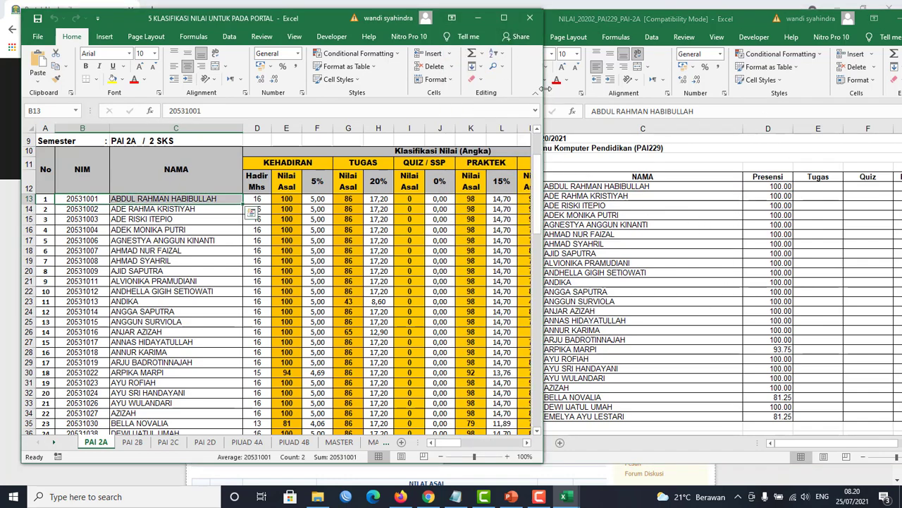
drag(544, 94, 444, 94)
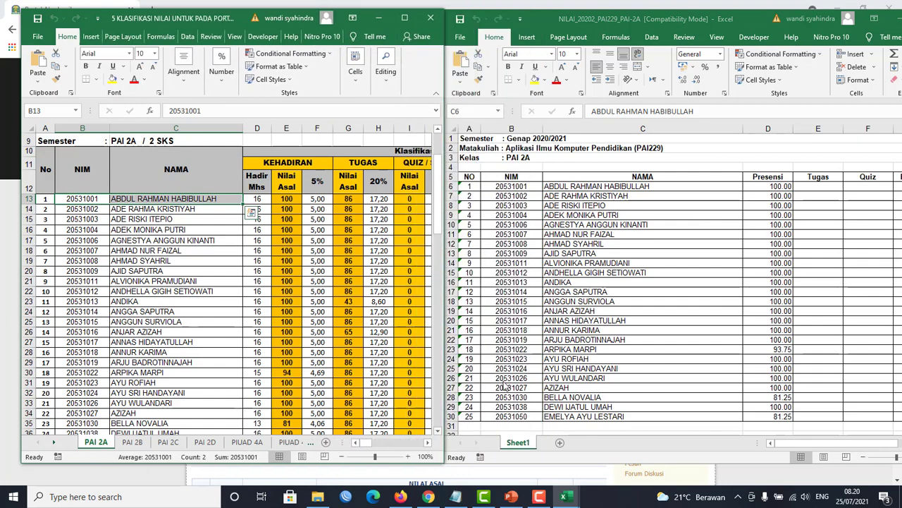
click(286, 199)
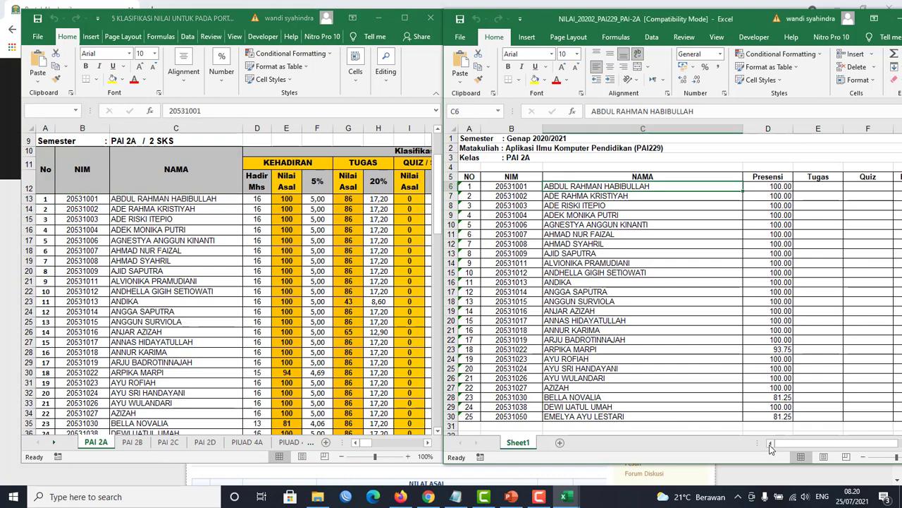
Lengthen the grade classification workbook's window so that the Tugas to UAS scores of all 25 PAI 2A students fit in view.
scroll(303, 311, down, 1)
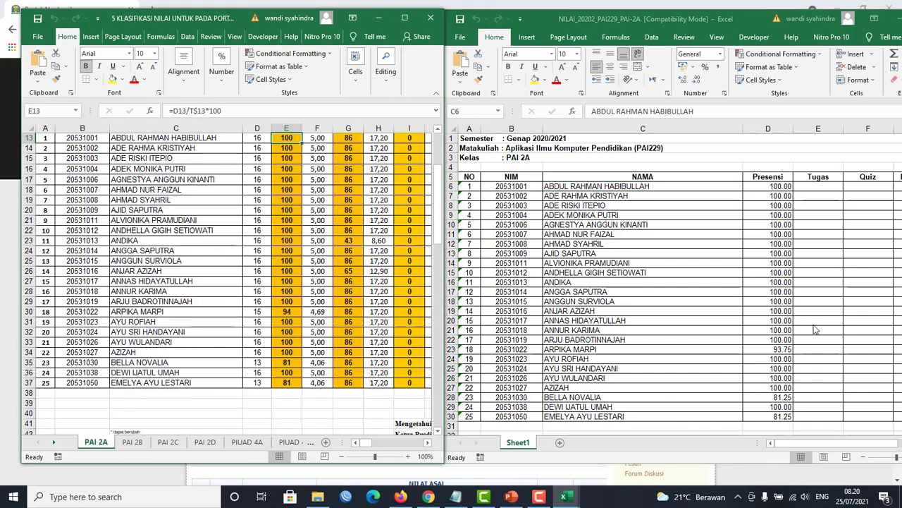
click(826, 189)
scroll(307, 259, up, 4)
scroll(366, 317, down, 2)
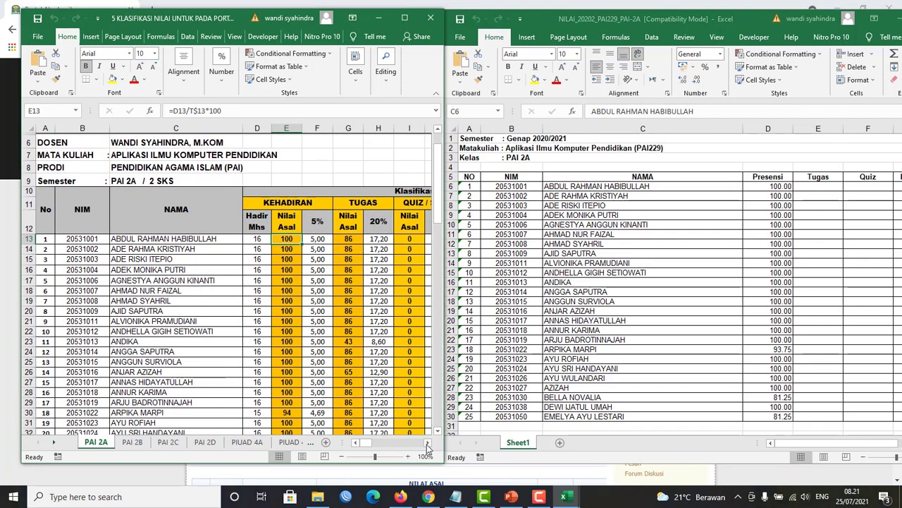
scroll(261, 332, right, 5)
scroll(153, 252, down, 2)
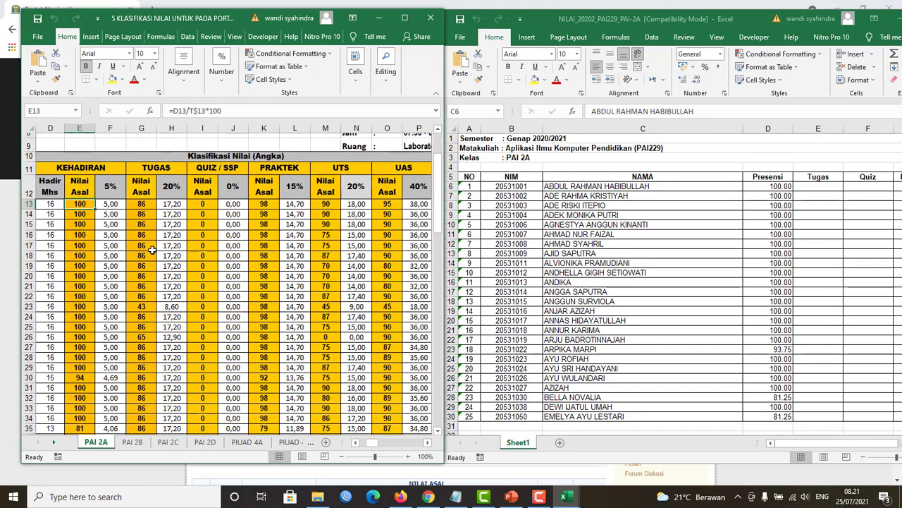
scroll(335, 381, up, 1)
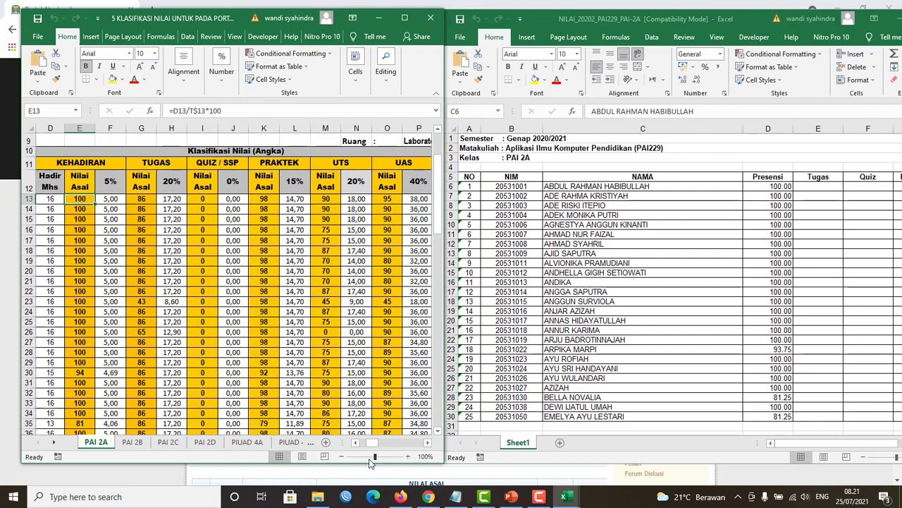
drag(367, 465, 367, 487)
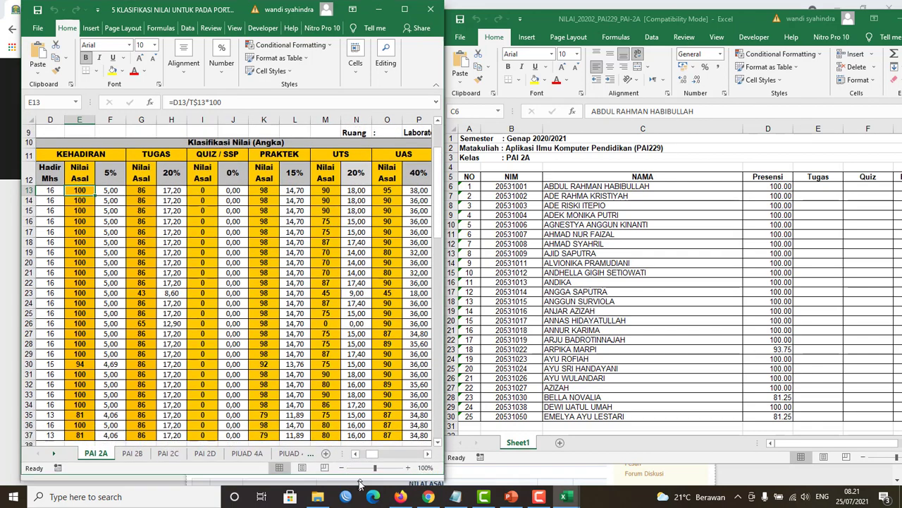
Copy the Tugas Nilai Asal scores in G13:G37 of the grade workbook and select the template's first Tugas cell, E6.
click(143, 191)
drag(143, 191, 139, 431)
right_click(141, 238)
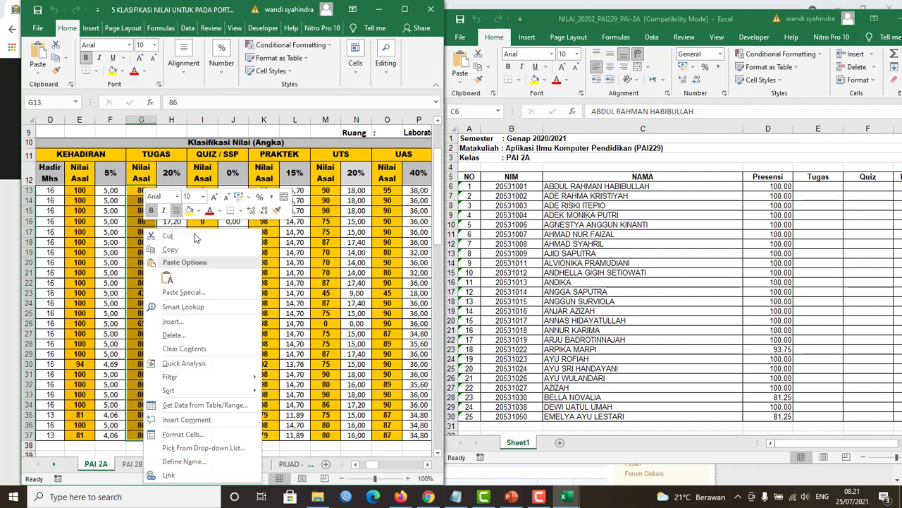
click(190, 252)
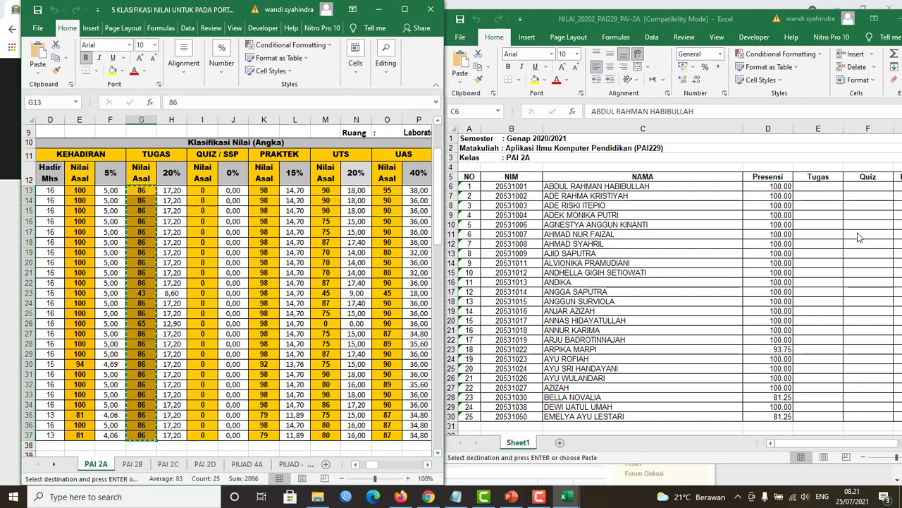
click(823, 185)
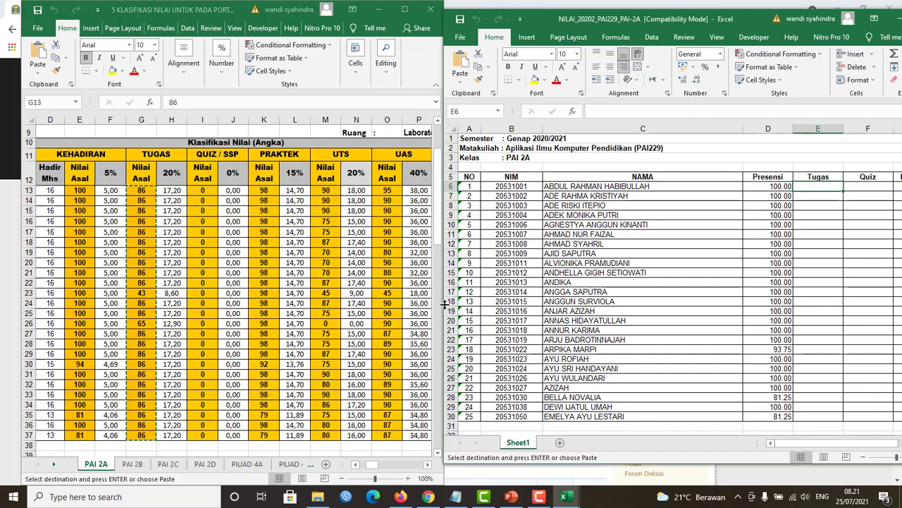
Resize and align the template's window beside the grade workbook, with its Presensi to RELATIF columns in view.
drag(438, 302, 563, 302)
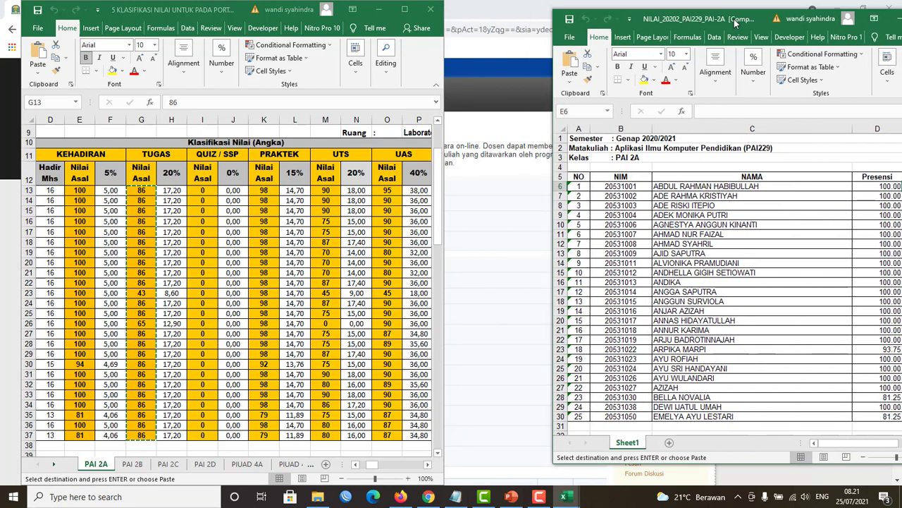
drag(748, 22, 627, 14)
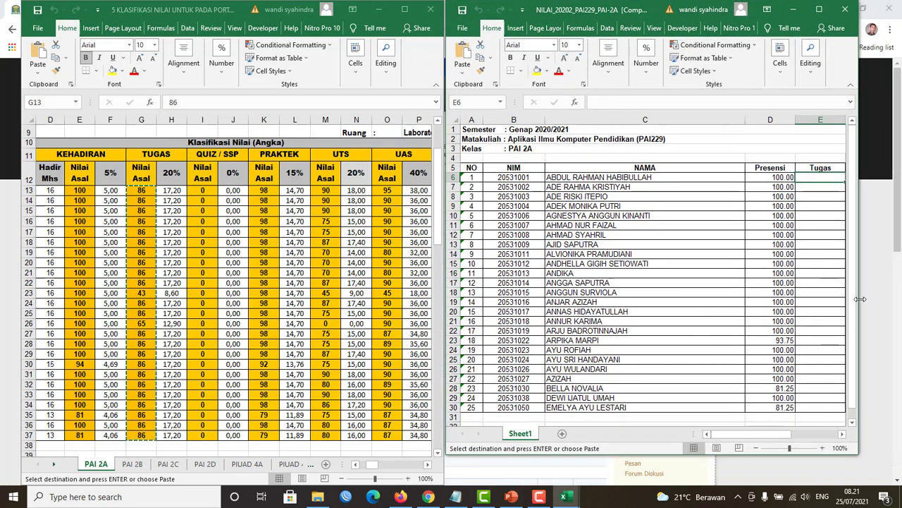
drag(855, 299, 898, 290)
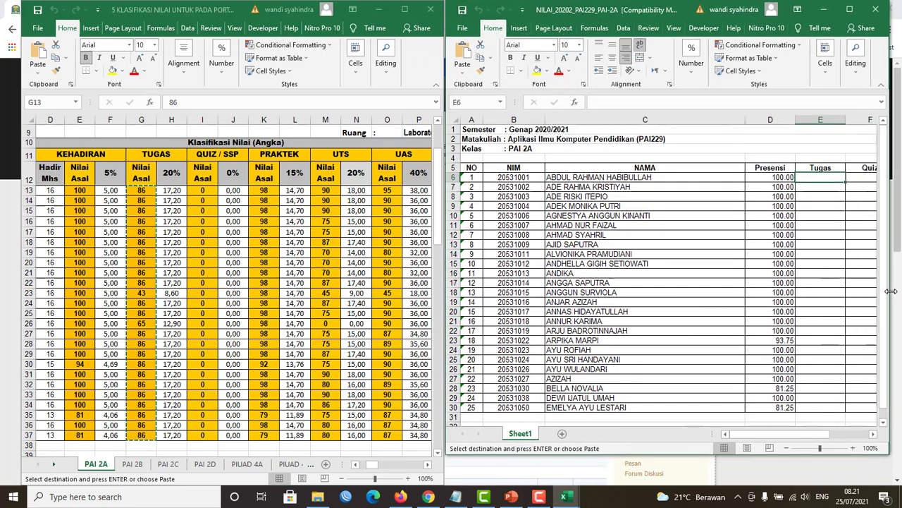
click(874, 435)
click(875, 435)
click(874, 434)
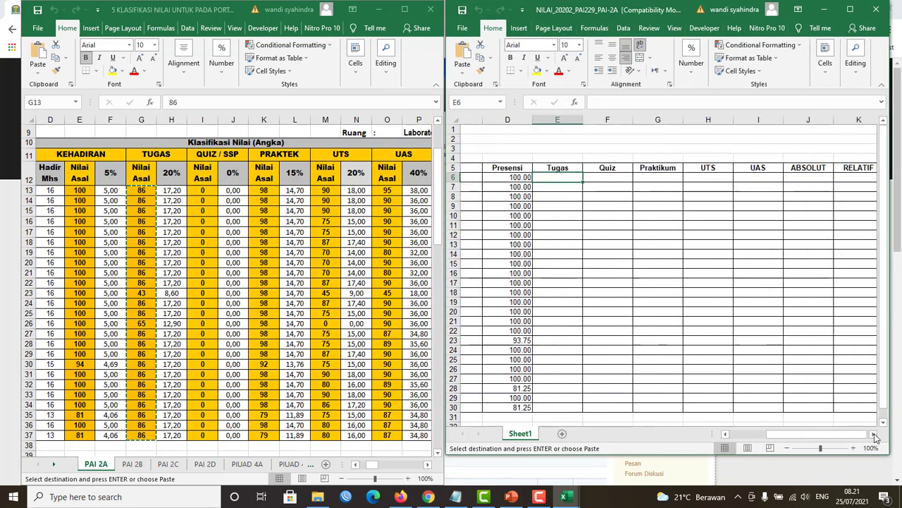
Paste the copied Tugas scores as values only into the template's Tugas column, starting at E6.
right_click(534, 177)
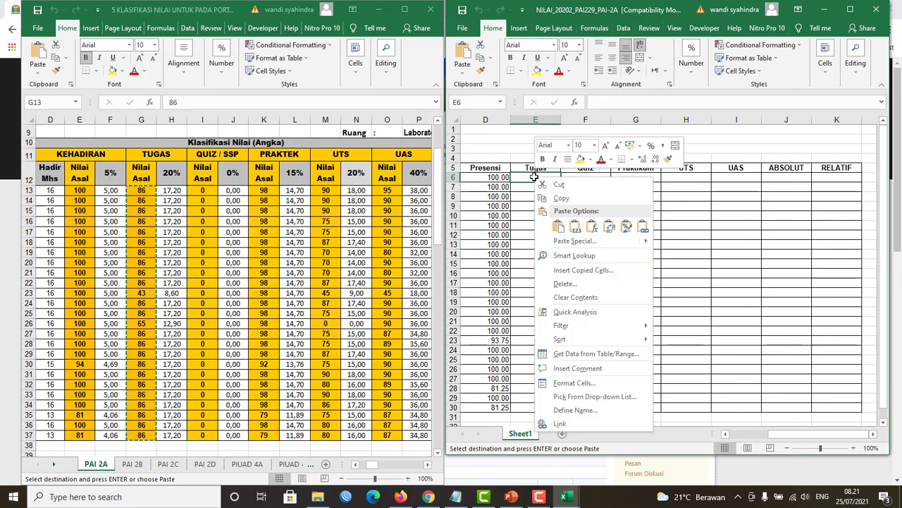
click(575, 227)
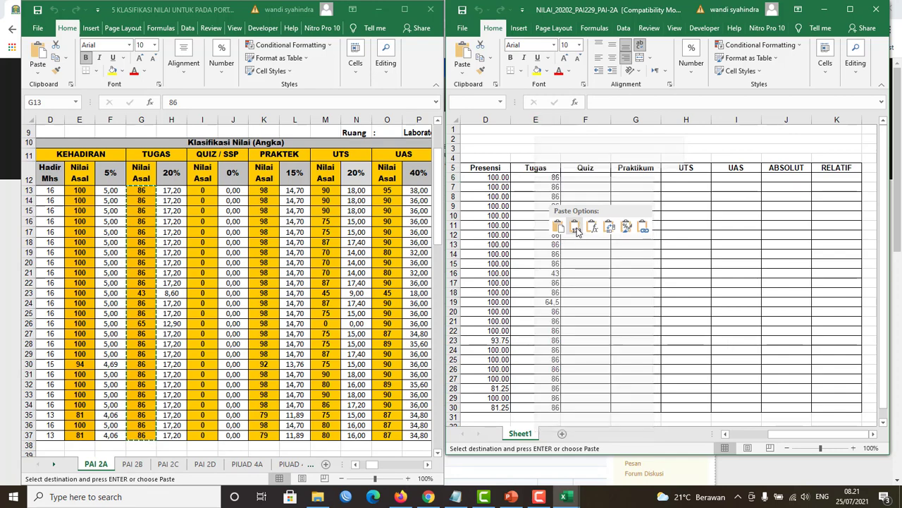
click(575, 227)
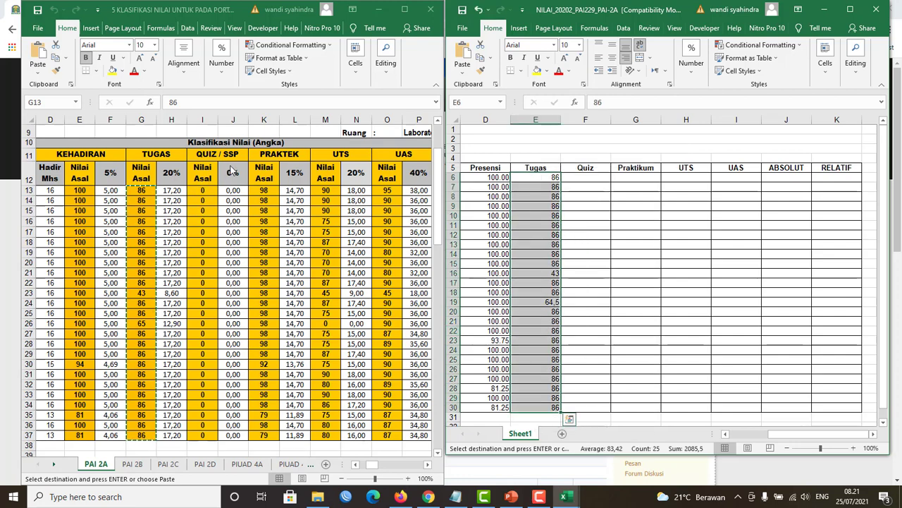
Copy the Quiz / SSP Nilai Asal scores in I13:I37 and paste them as values into the template's Quiz column from F6.
click(206, 187)
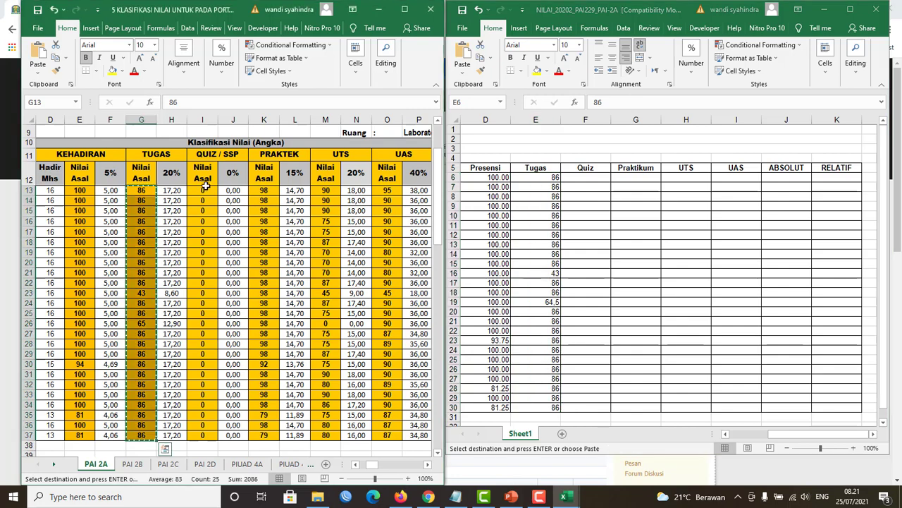
click(207, 191)
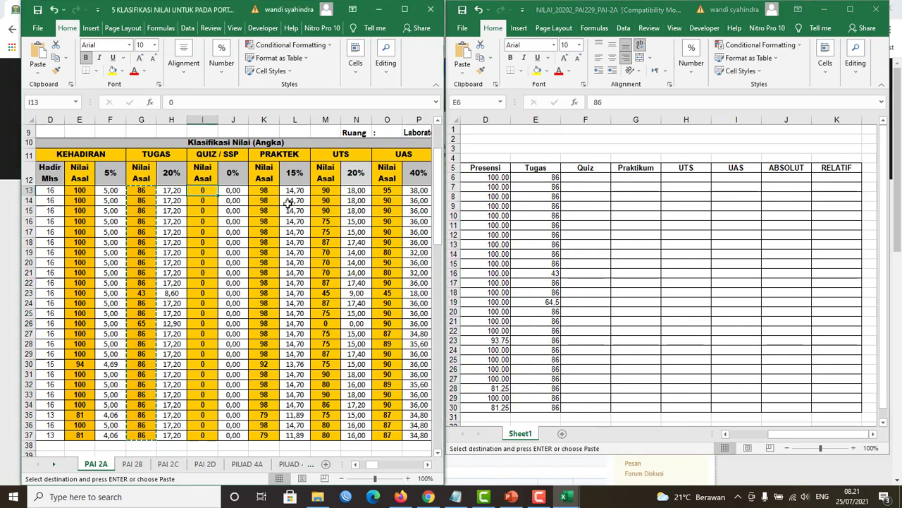
drag(204, 192, 212, 435)
right_click(205, 258)
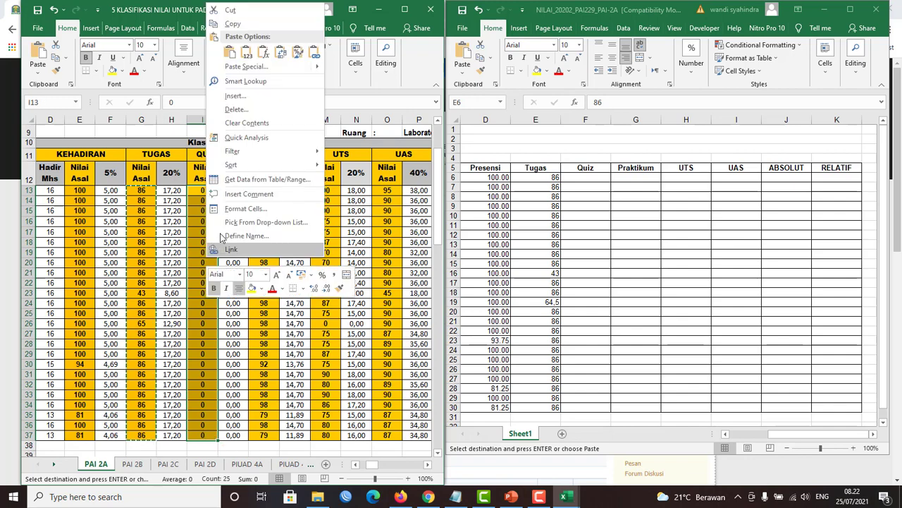
click(233, 23)
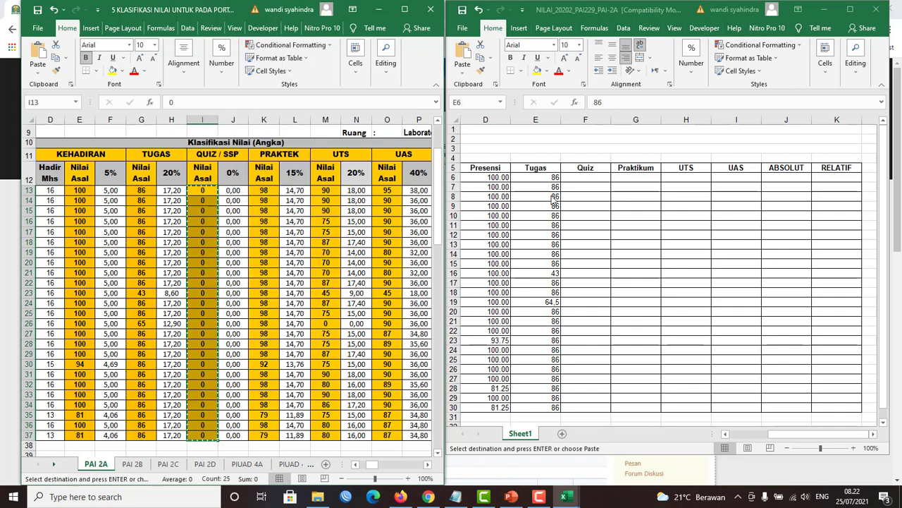
right_click(599, 179)
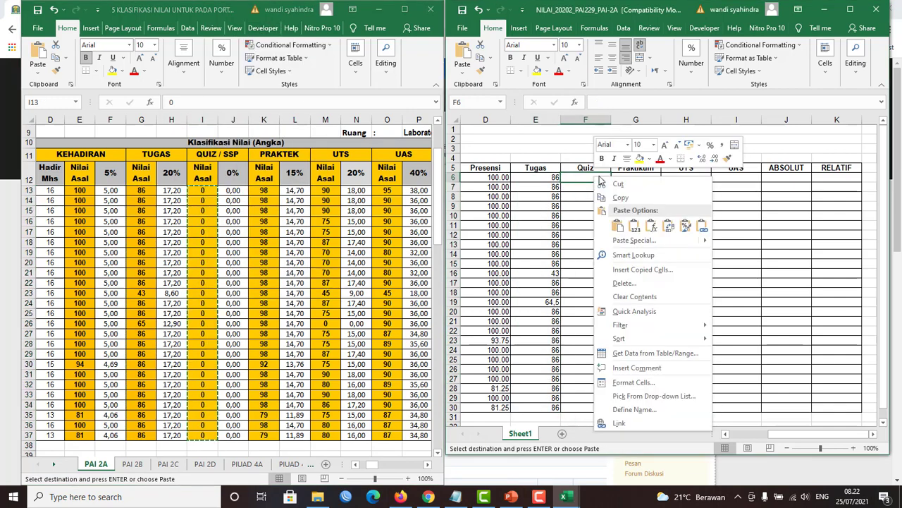
click(636, 225)
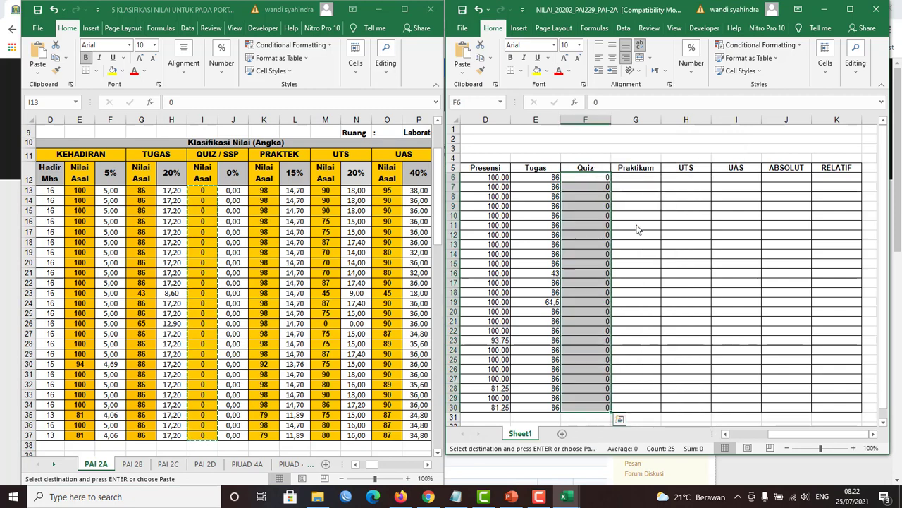
Copy the Praktek Nilai Asal scores in K13:K37 and paste them as values into the template's Praktikum column from G6.
click(270, 192)
click(270, 192)
drag(272, 190, 274, 435)
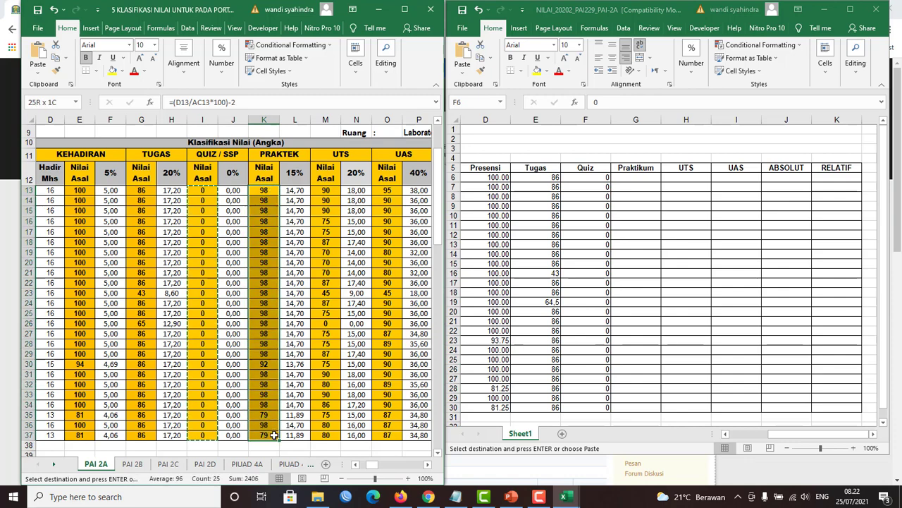
right_click(265, 212)
click(286, 234)
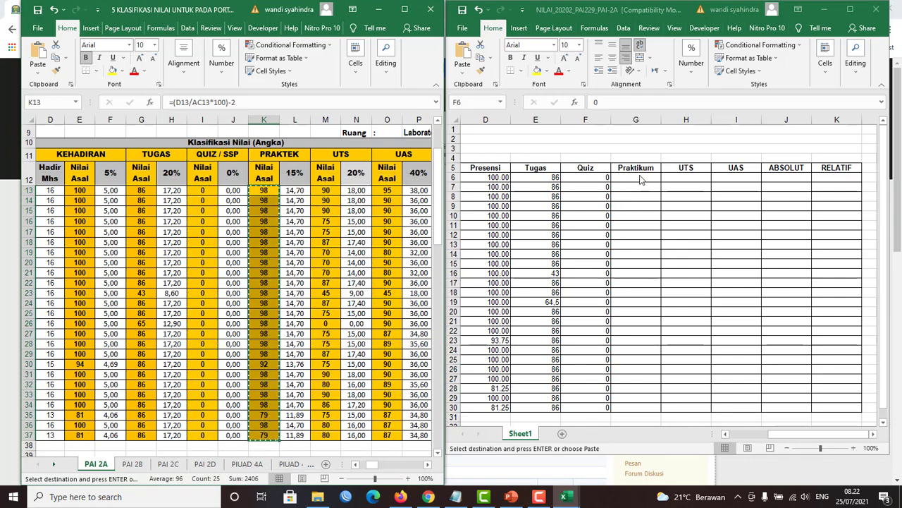
click(638, 177)
right_click(640, 177)
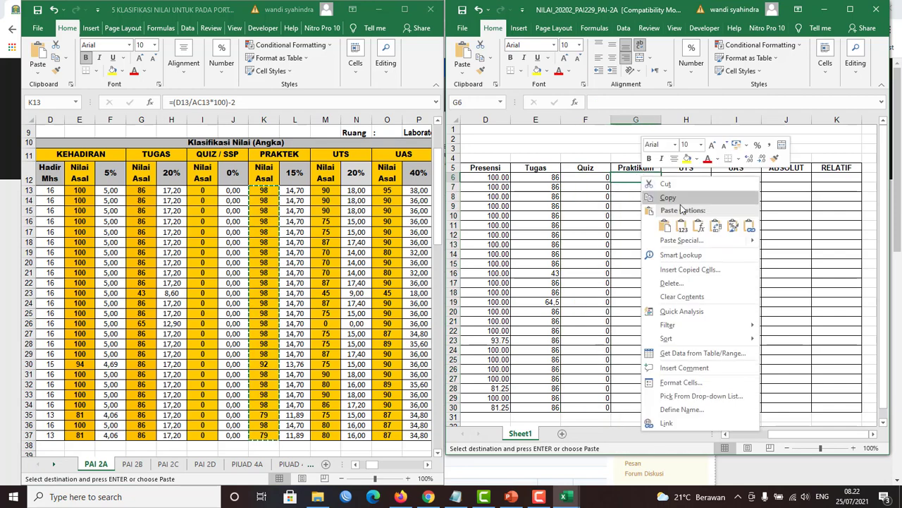
click(682, 227)
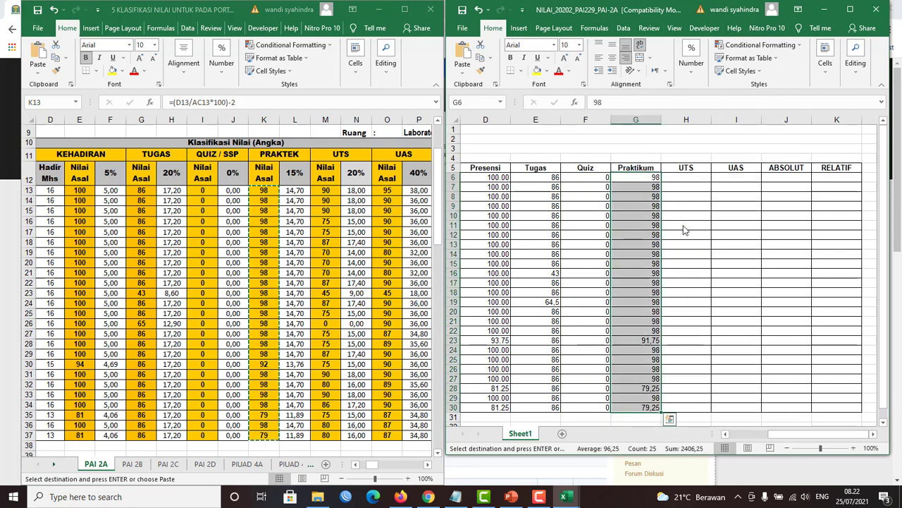
Copy the UTS Nilai Asal scores in M13:M37 and paste them as values into the template's UTS column from H6.
click(330, 191)
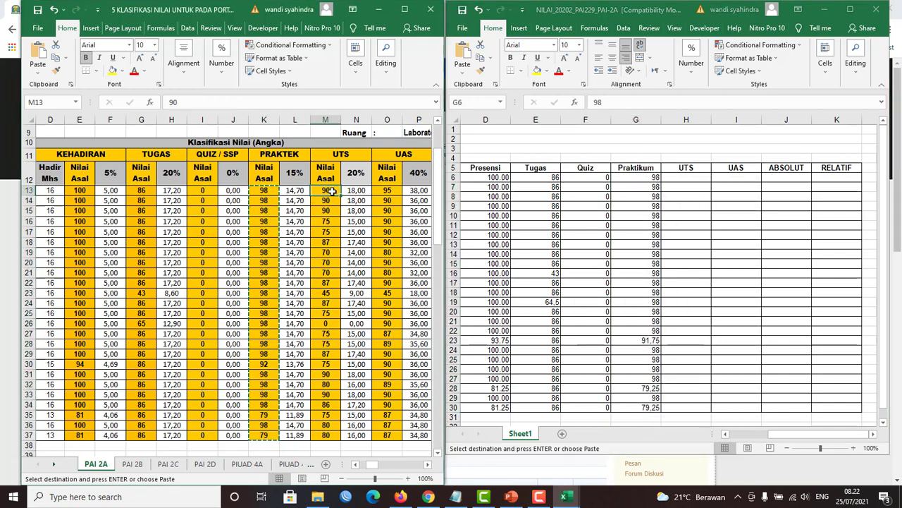
drag(331, 191, 328, 436)
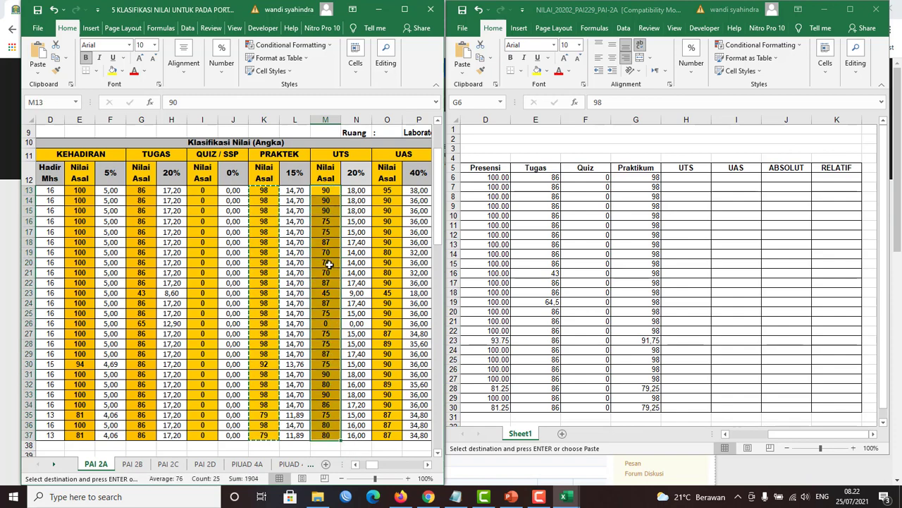
right_click(345, 224)
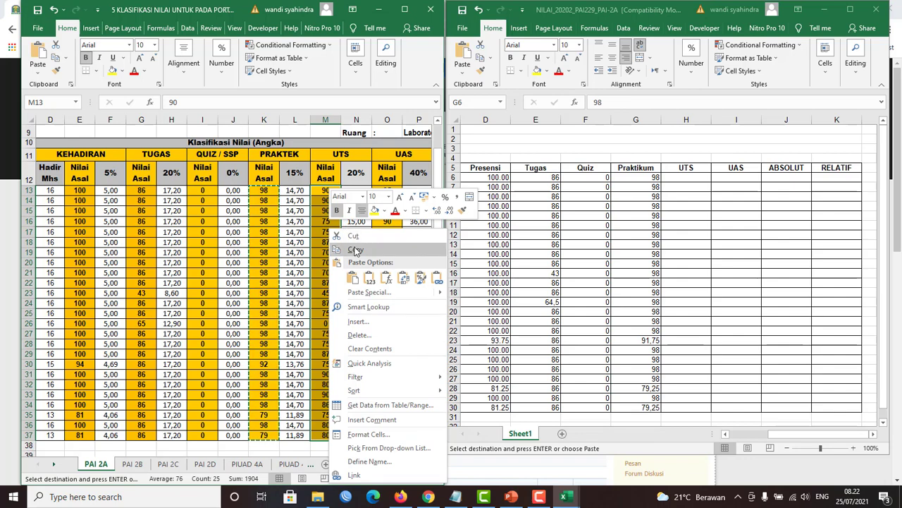
click(357, 251)
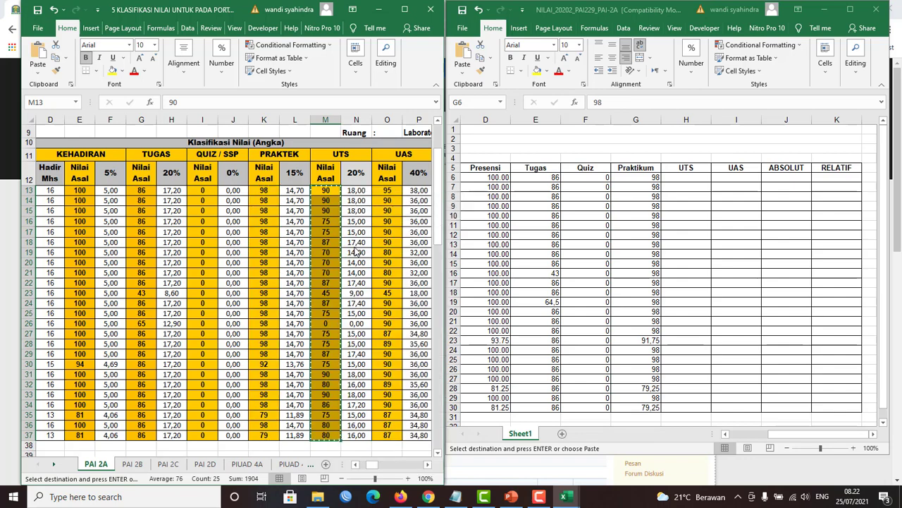
key(ctrl+shift+Down)
click(683, 177)
right_click(683, 177)
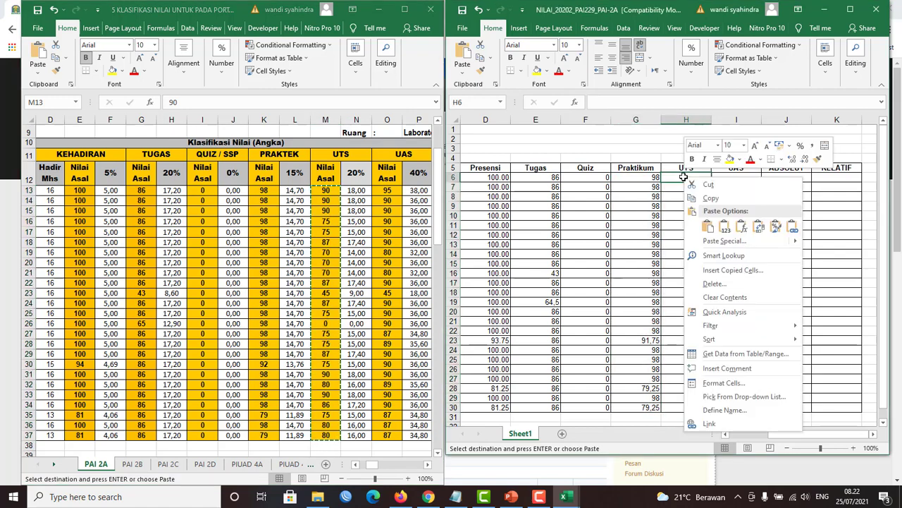
click(724, 229)
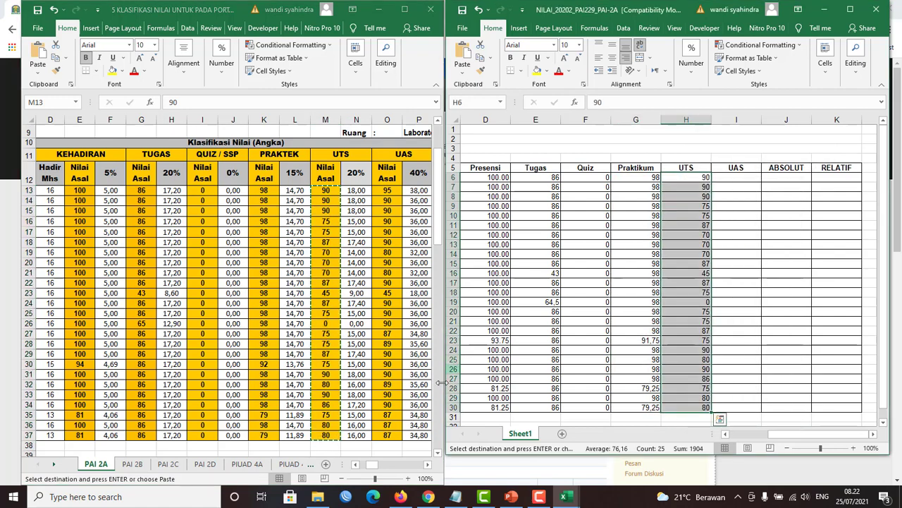
Copy the UAS Nilai Asal scores in O13:O37 and paste them as values into the template's UAS column from I6.
click(356, 465)
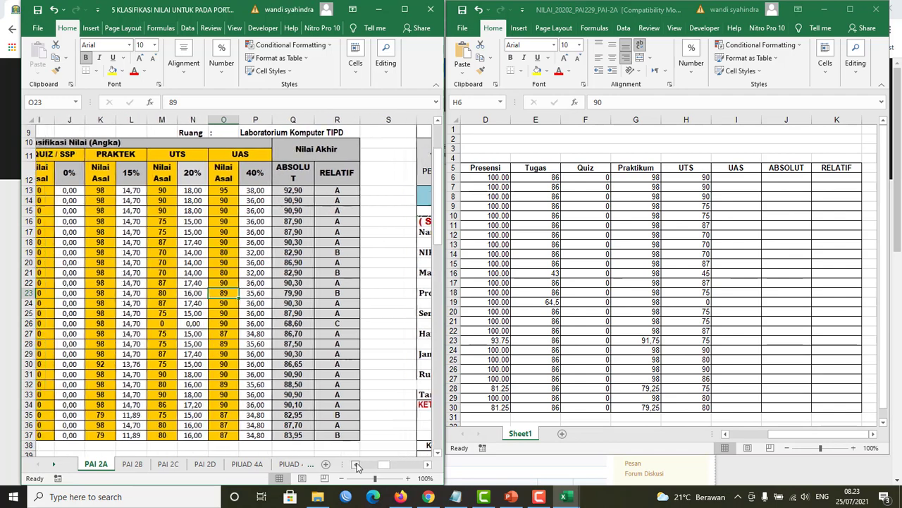
click(357, 466)
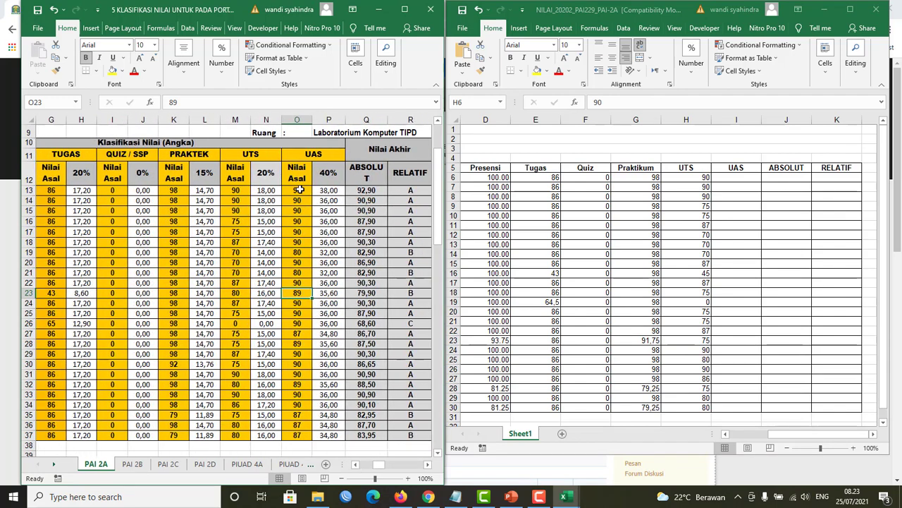
drag(299, 189, 298, 437)
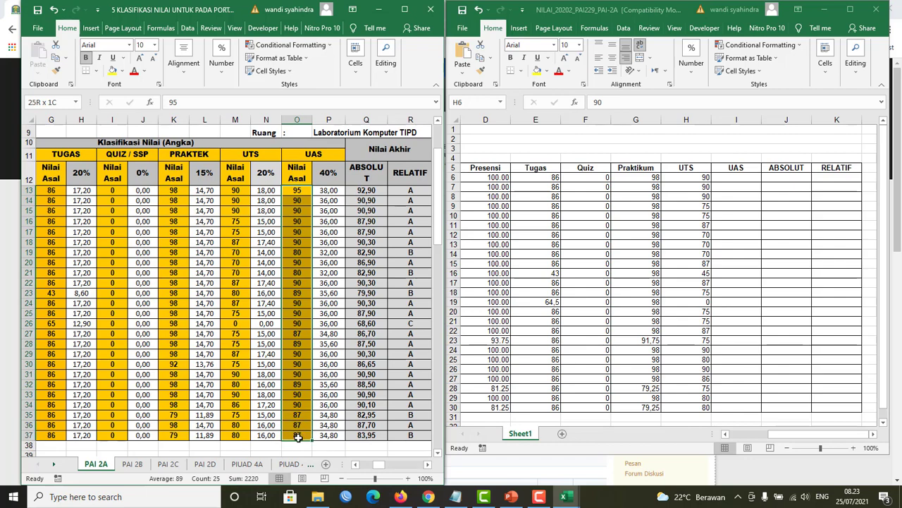
right_click(300, 217)
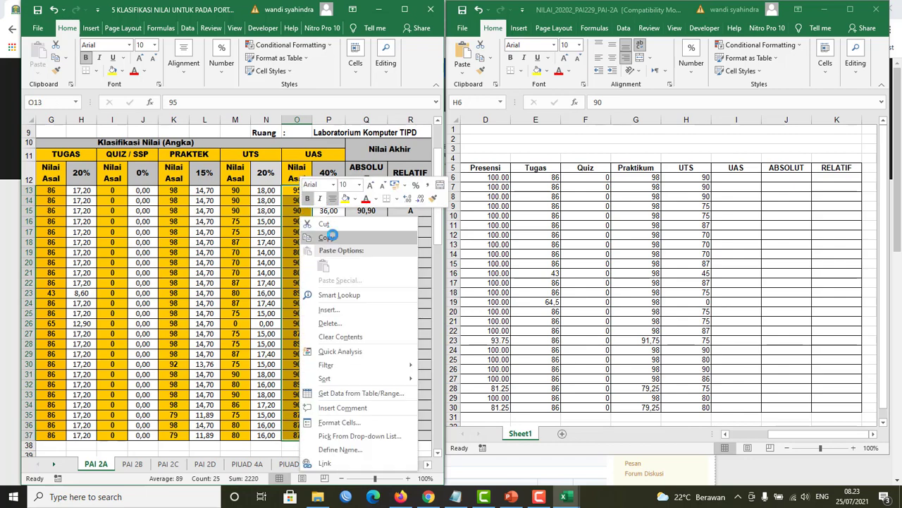
click(366, 239)
click(741, 178)
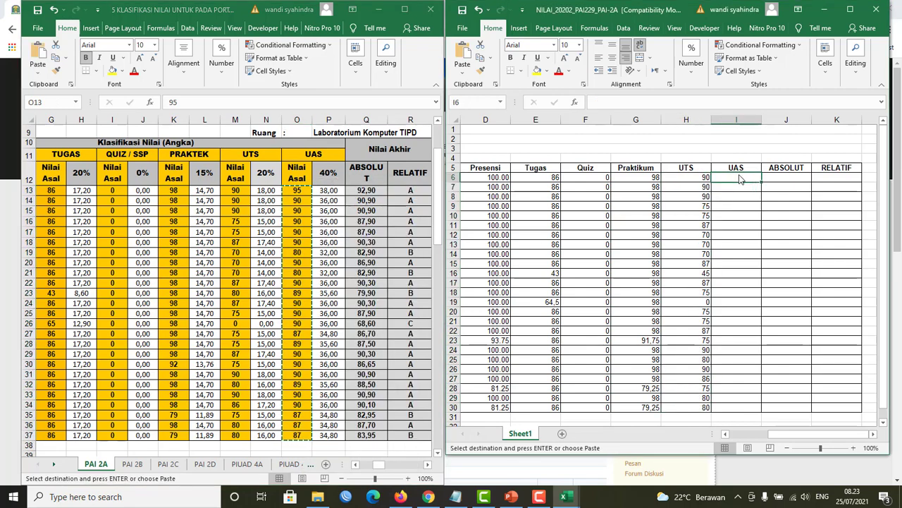
right_click(748, 179)
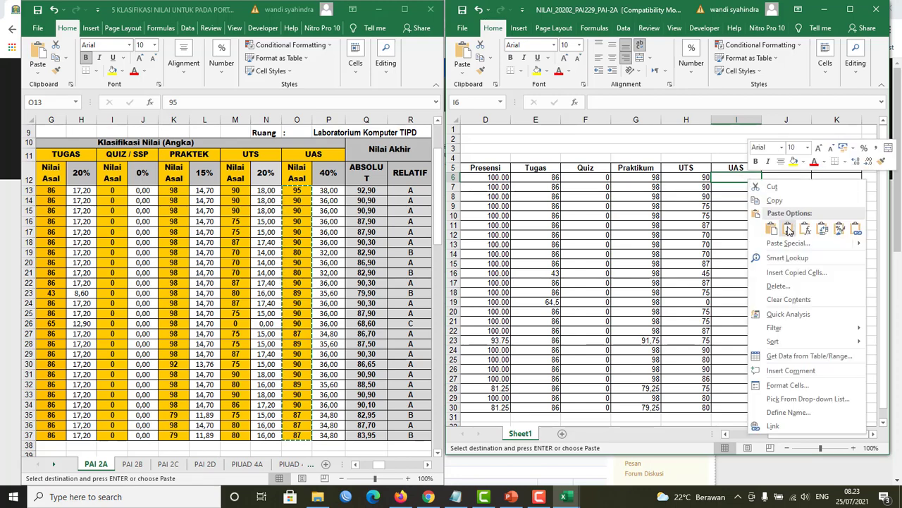
click(792, 229)
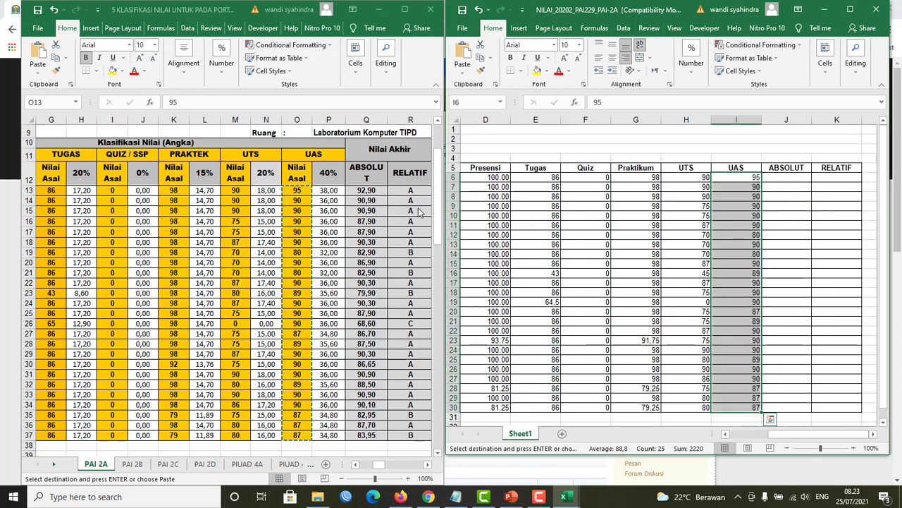
Copy the final ABSOLUT scores in Q13:Q37 and paste them as values into the template's ABSOLUT column from J6.
click(372, 192)
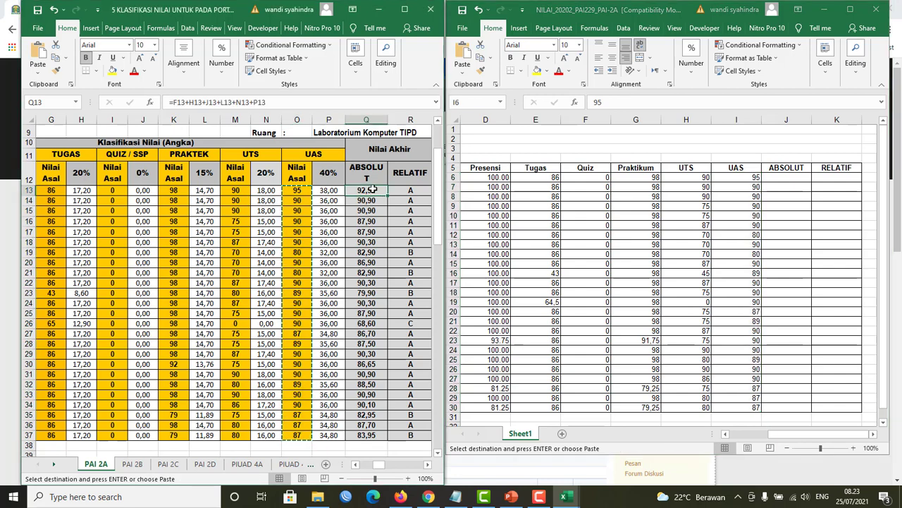
drag(374, 191, 370, 433)
right_click(366, 226)
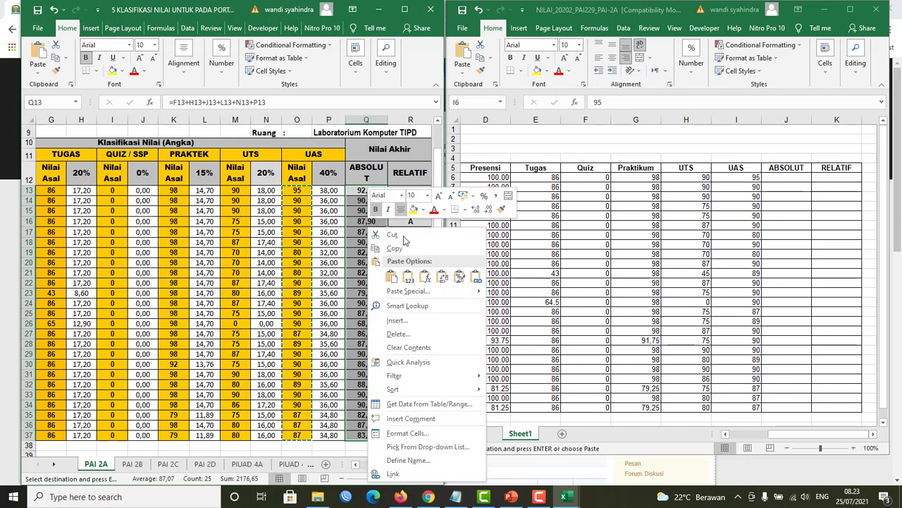
click(406, 248)
click(791, 177)
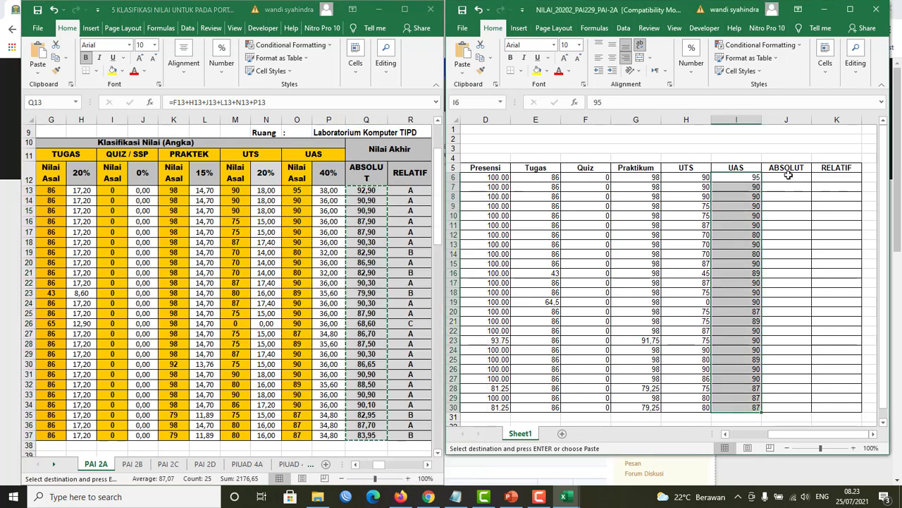
right_click(801, 188)
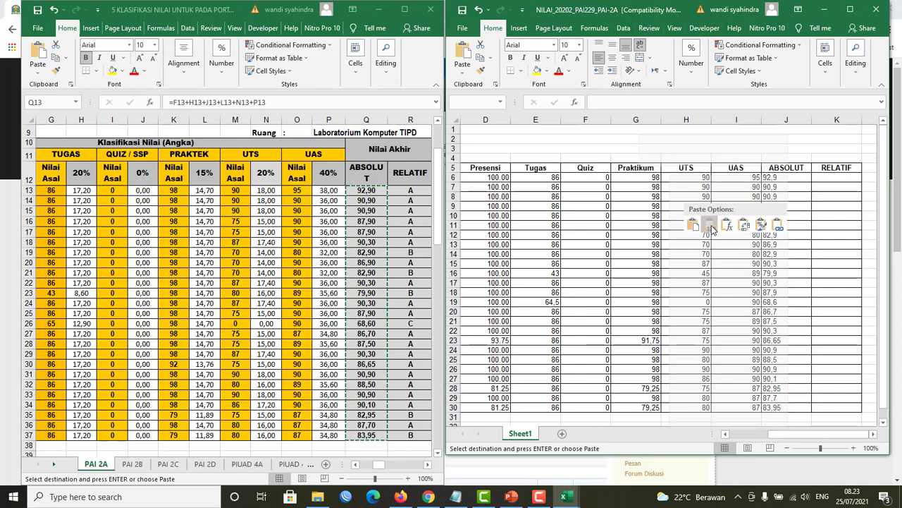
click(711, 226)
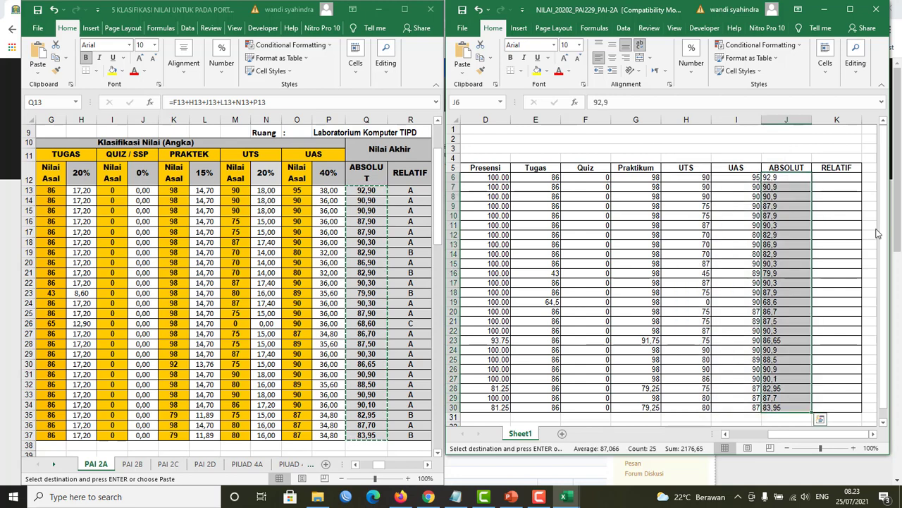
Copy the RELATIF letter grades in R13:R37 and paste them as values into the template's RELATIF column from K6.
click(414, 191)
drag(416, 191, 416, 435)
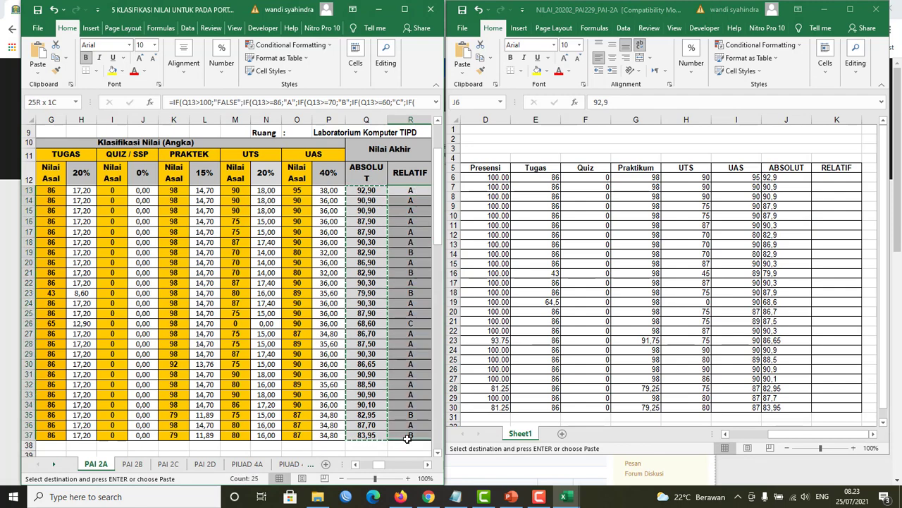
right_click(409, 227)
click(455, 251)
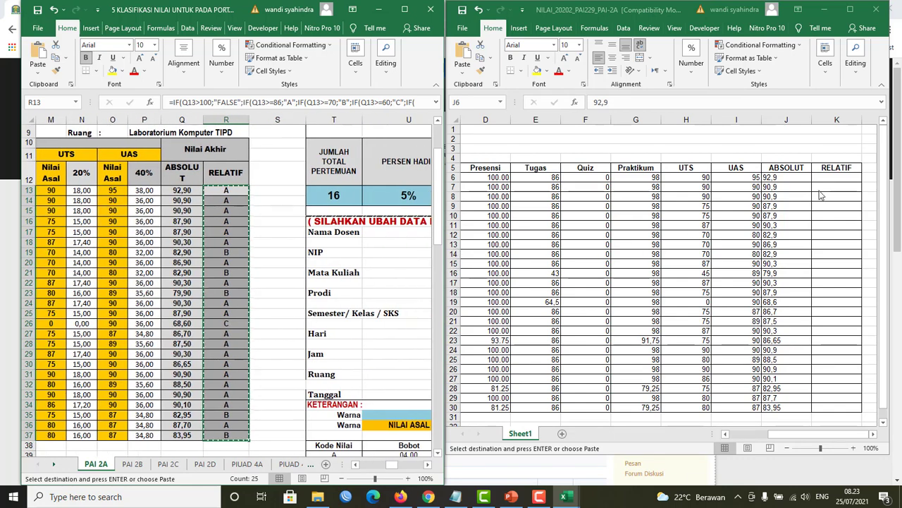
click(831, 177)
right_click(830, 177)
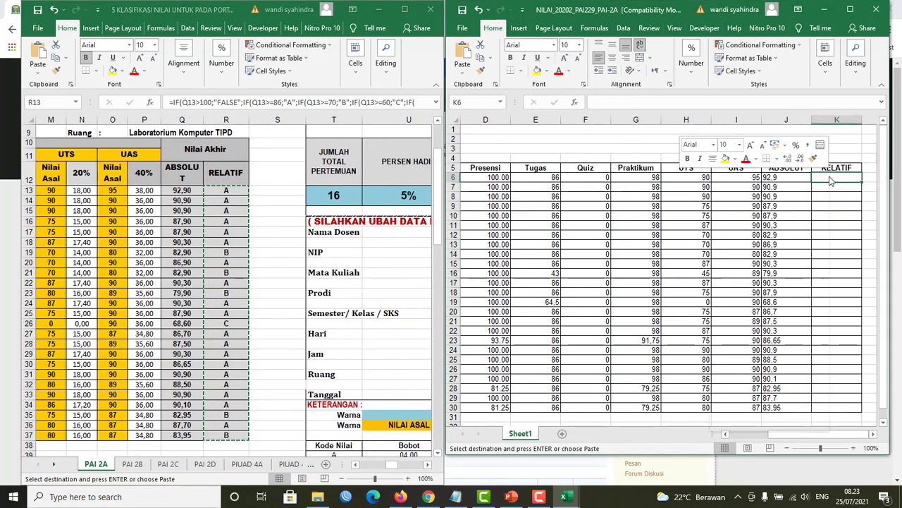
click(752, 228)
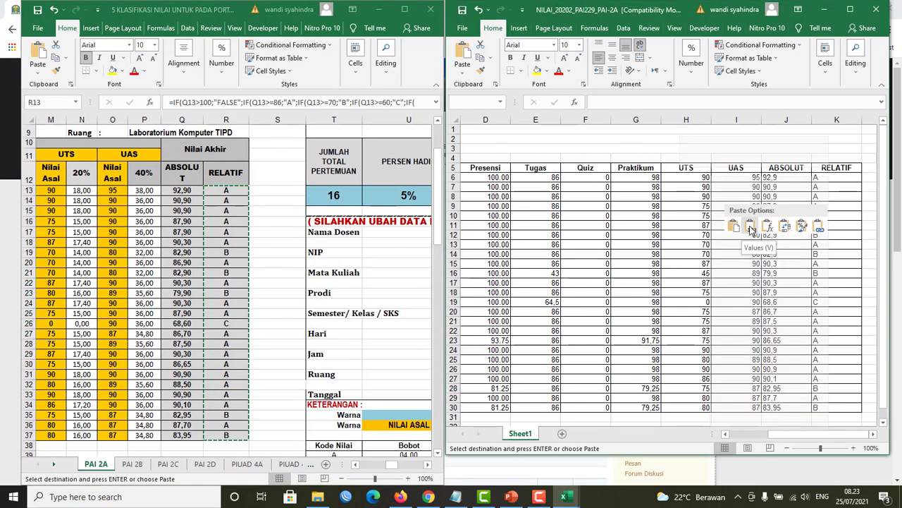
Minimize the grade workbook and maximize the NILAI_20202_PAI229_PAI-2A template to show its whole table.
click(378, 10)
click(851, 10)
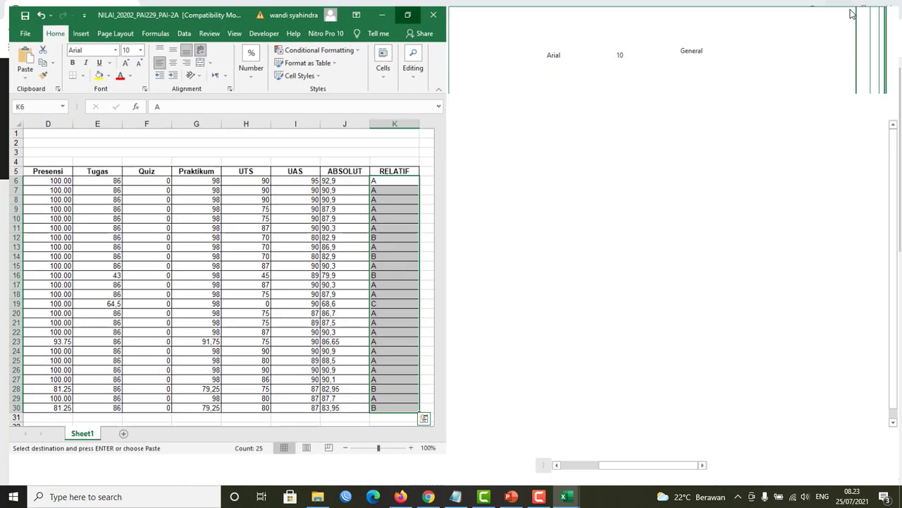
click(470, 262)
drag(670, 466, 663, 465)
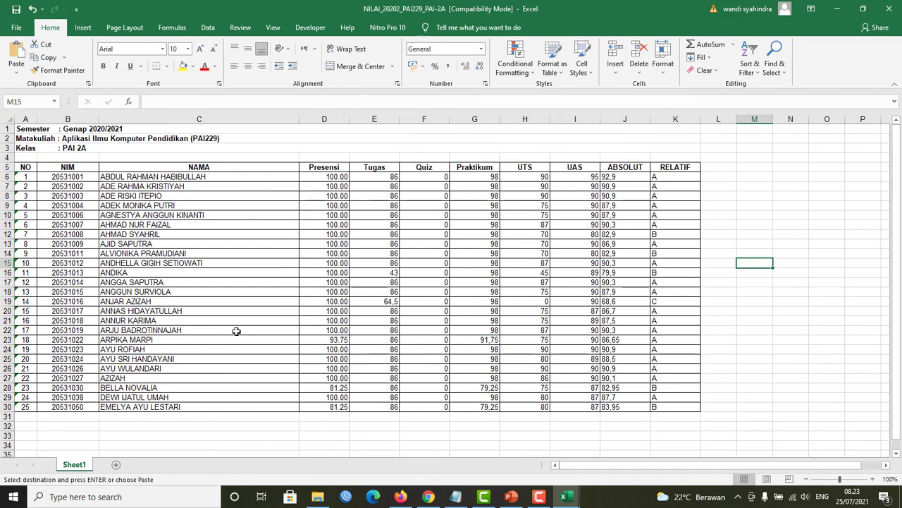
click(802, 282)
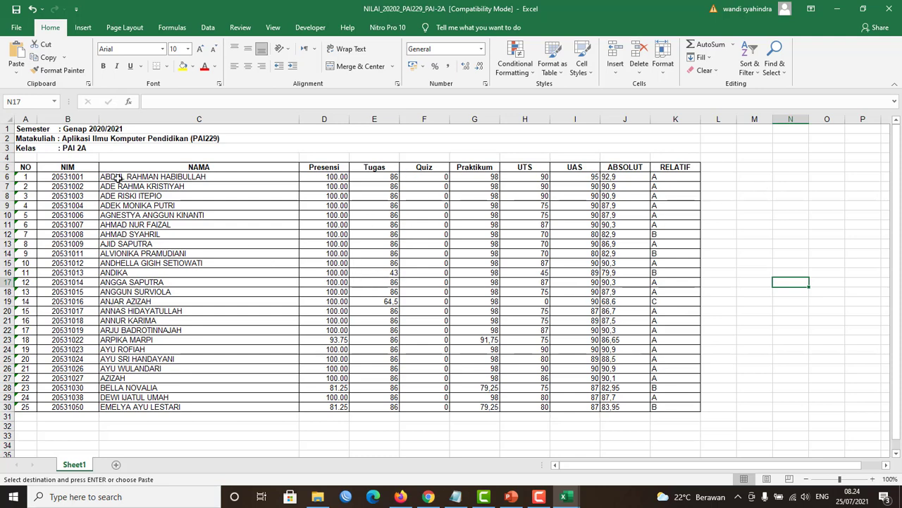
Save the completed template, keeping its Microsoft Excel 5.0/95 Workbook format.
click(16, 9)
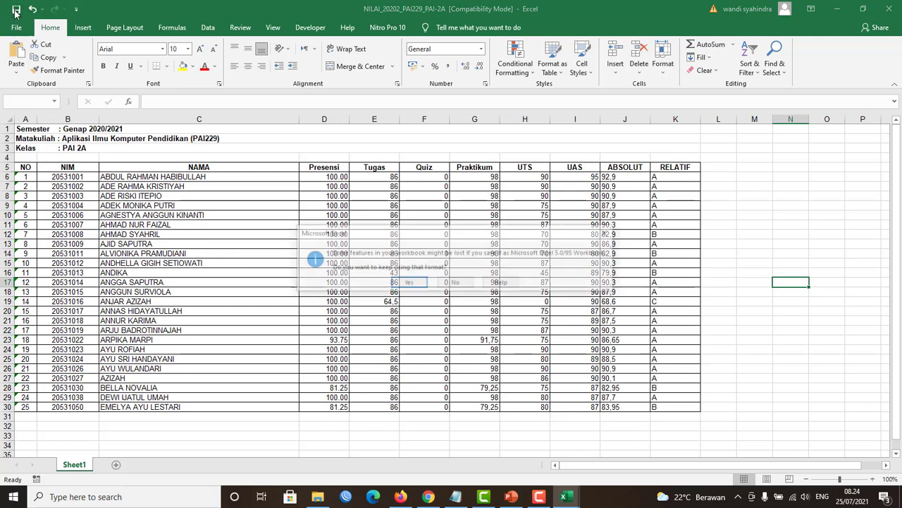
click(408, 283)
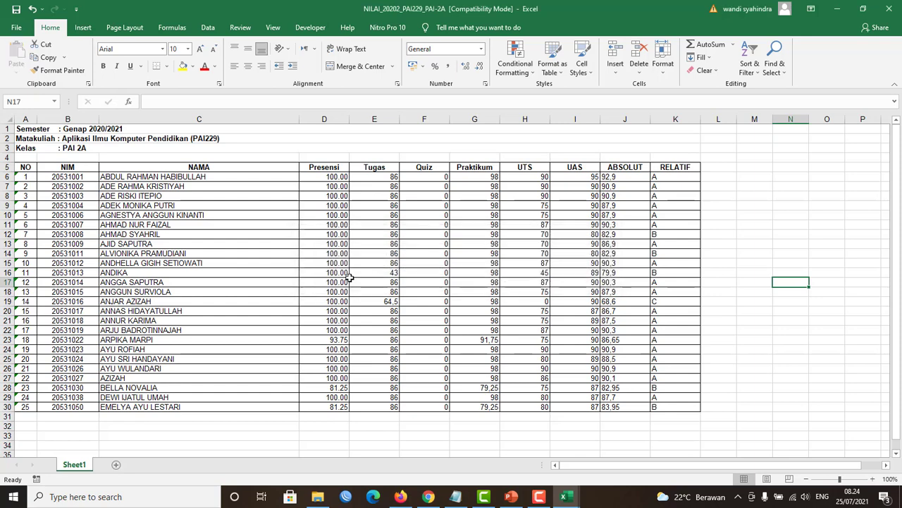
click(15, 9)
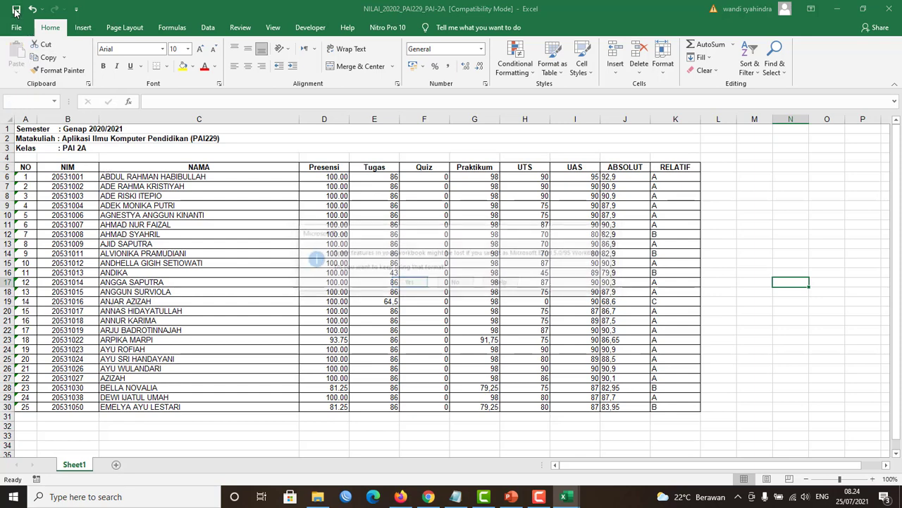
click(417, 285)
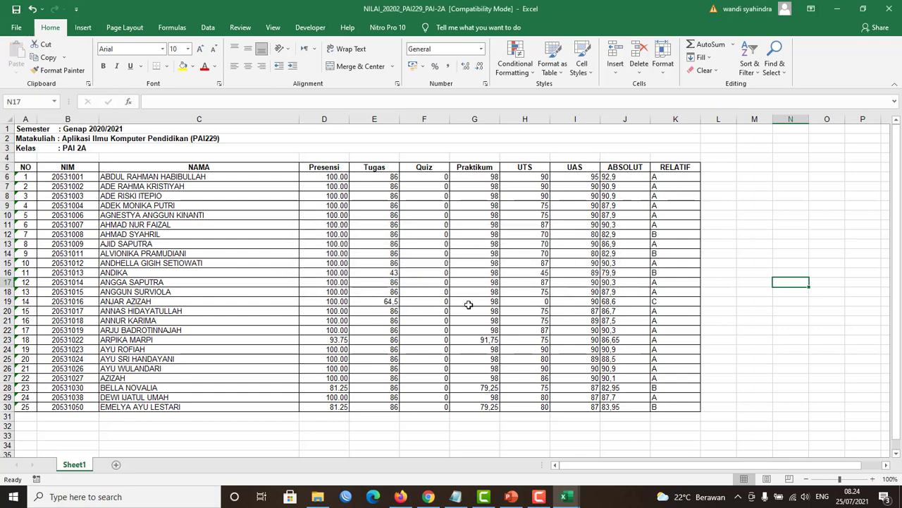
Switch to the Portal Akademik in Chrome and choose NILAI_20202_PAI229_PAI-2A from the 2020 - 2021 Semester Genap folder PORTAL NILAI MHS as import file.
mouse_move(430, 498)
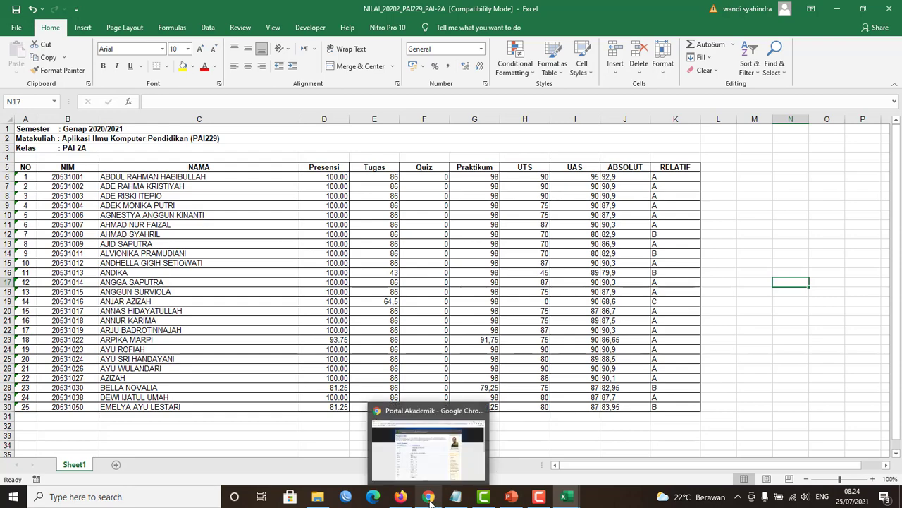
click(430, 498)
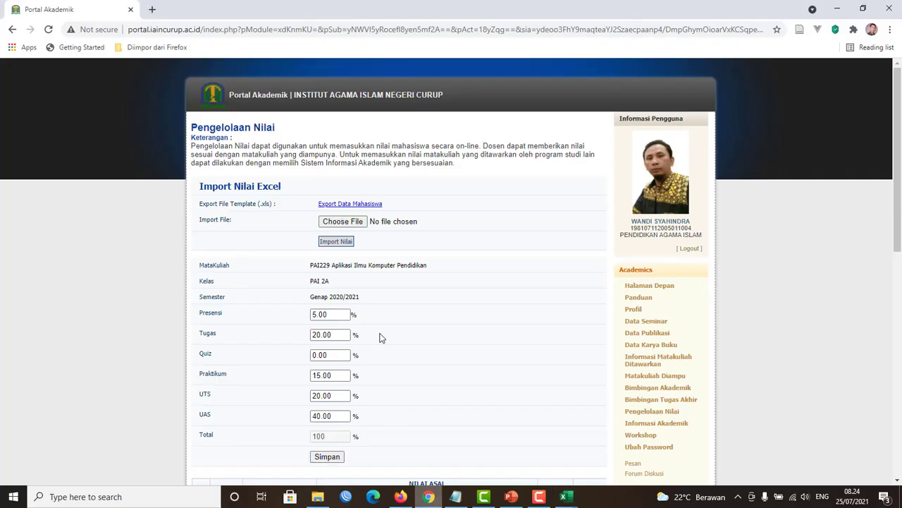
click(347, 224)
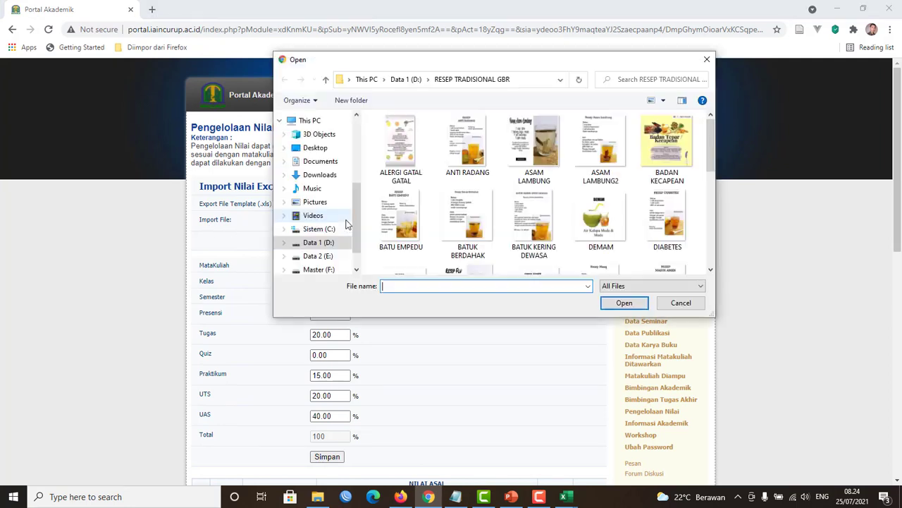
drag(356, 213, 358, 220)
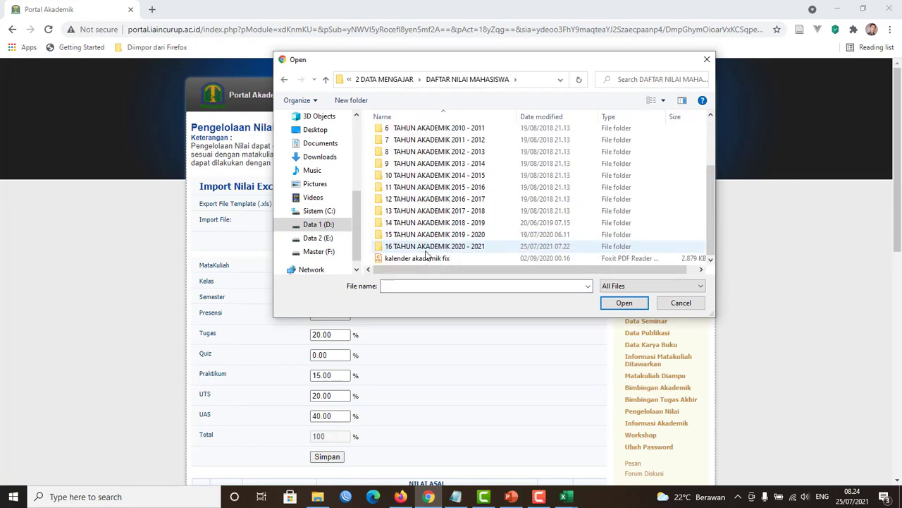
double_click(425, 247)
double_click(432, 146)
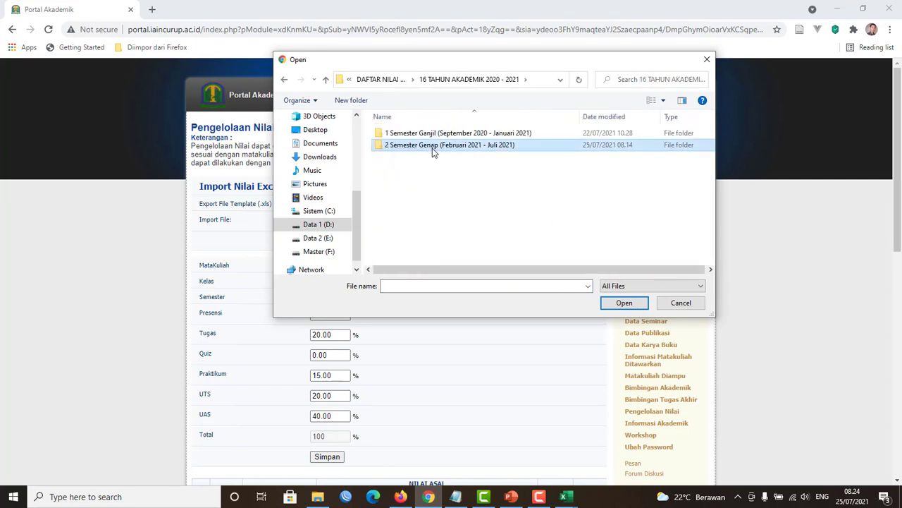
double_click(422, 148)
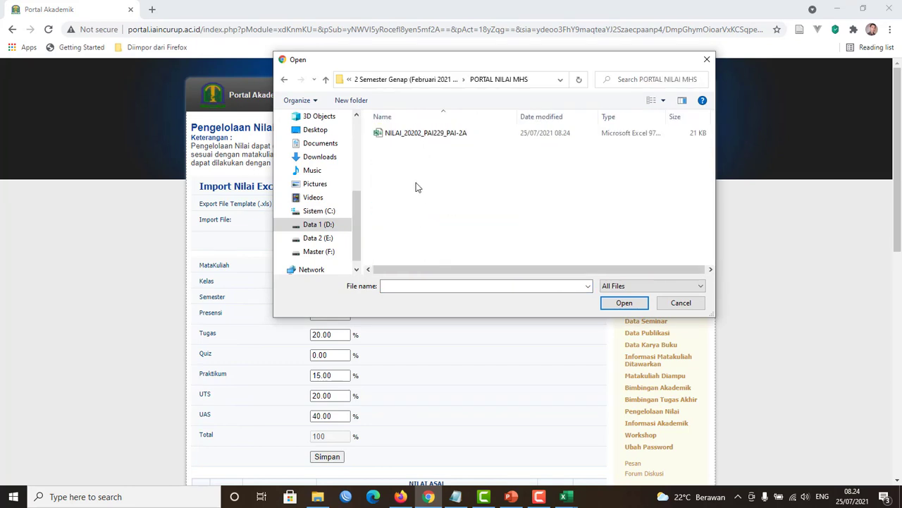
click(416, 138)
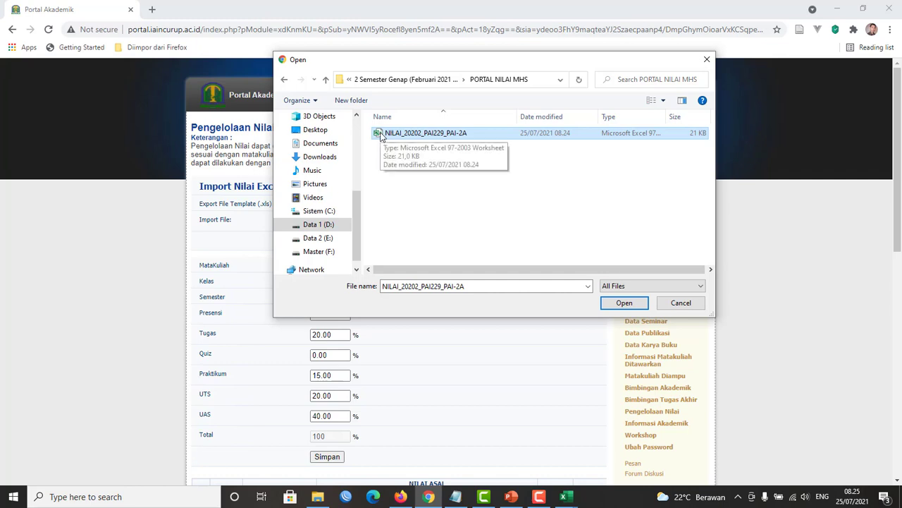
click(625, 304)
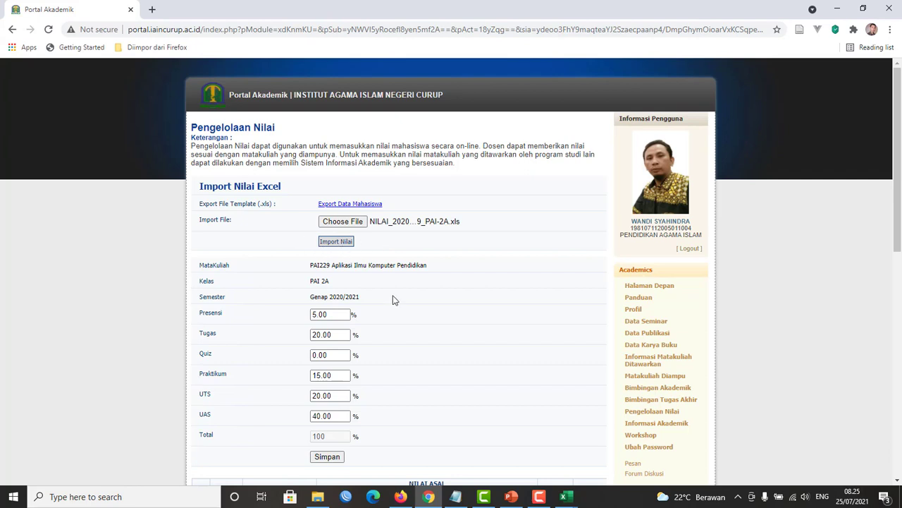
Import the chosen grade file for class PAI 2A and review the scores in the student grade table.
scroll(393, 299, down, 3)
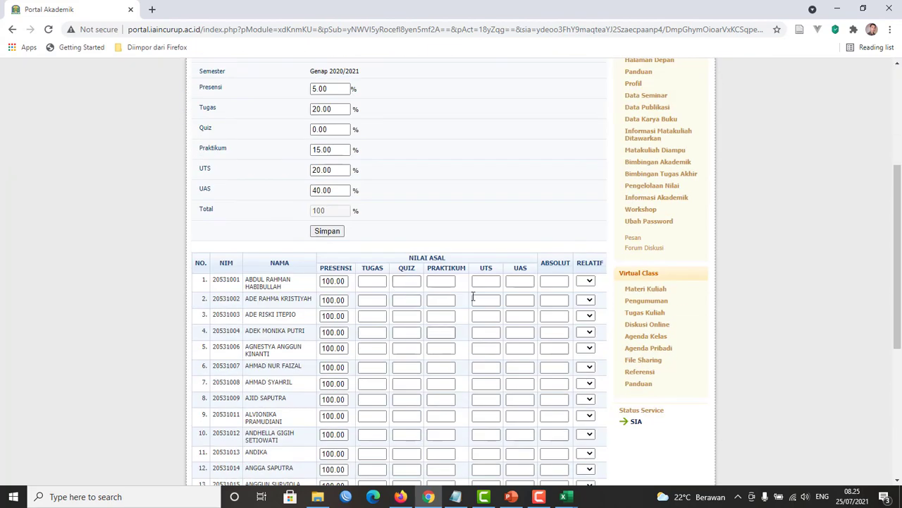
scroll(511, 347, up, 3)
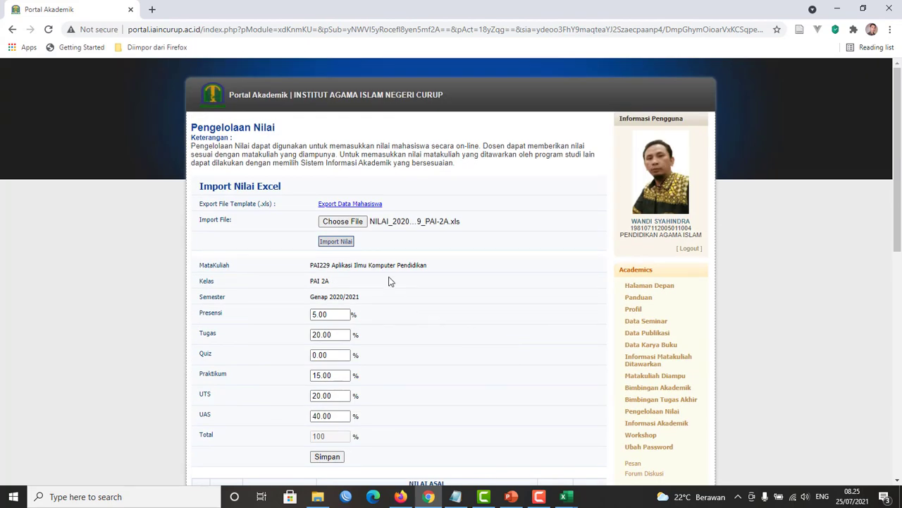
click(337, 242)
scroll(487, 288, down, 2)
scroll(487, 288, up, 2)
scroll(487, 288, down, 1)
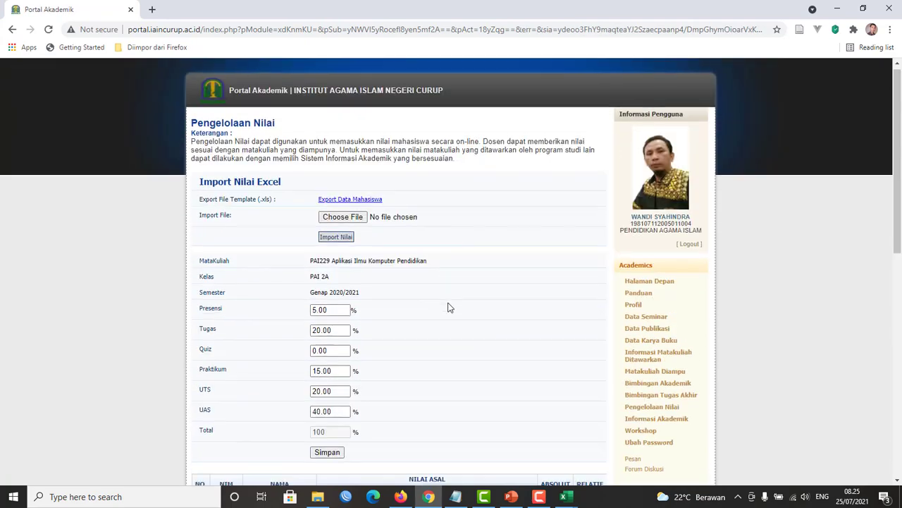
scroll(447, 307, down, 2)
scroll(448, 307, down, 4)
scroll(449, 303, up, 2)
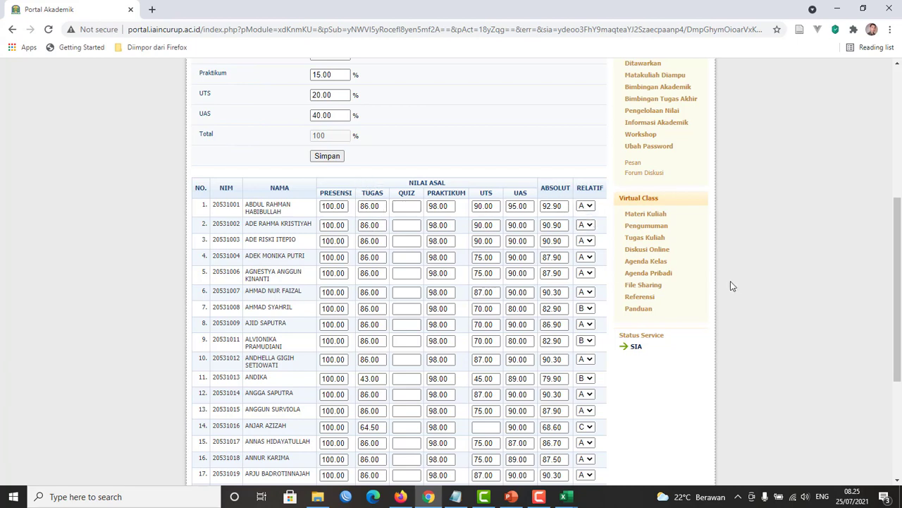
Check the imported component, absolute and letter grades of class PAI 2A, and submit them with Input Nilai.
scroll(757, 329, down, 2)
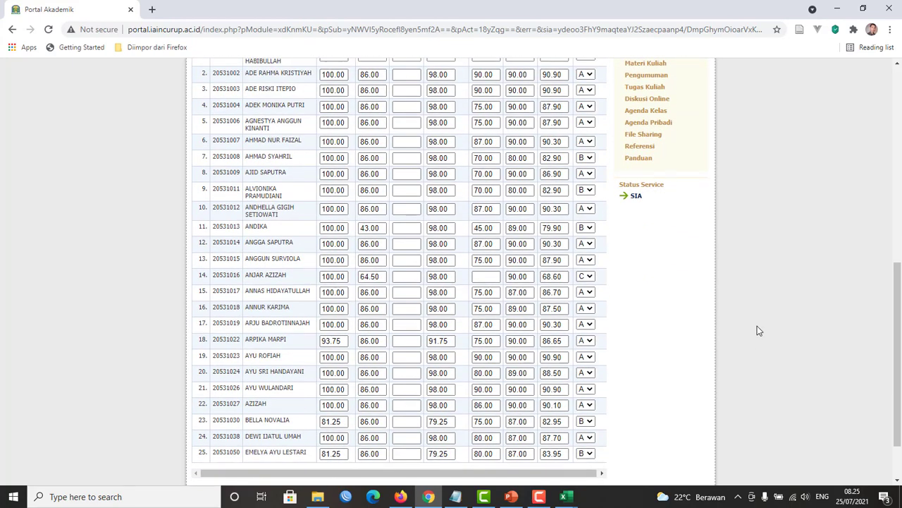
scroll(757, 325, down, 2)
scroll(670, 344, up, 10)
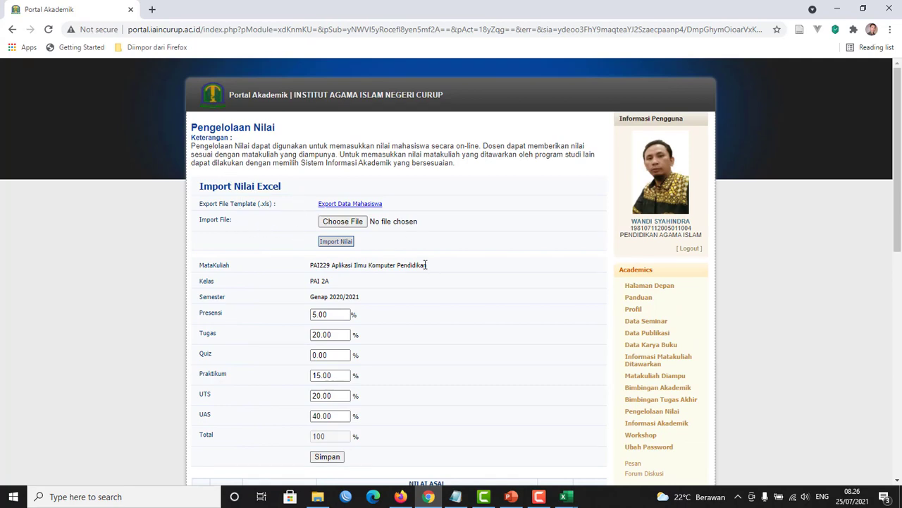
scroll(506, 343, down, 3)
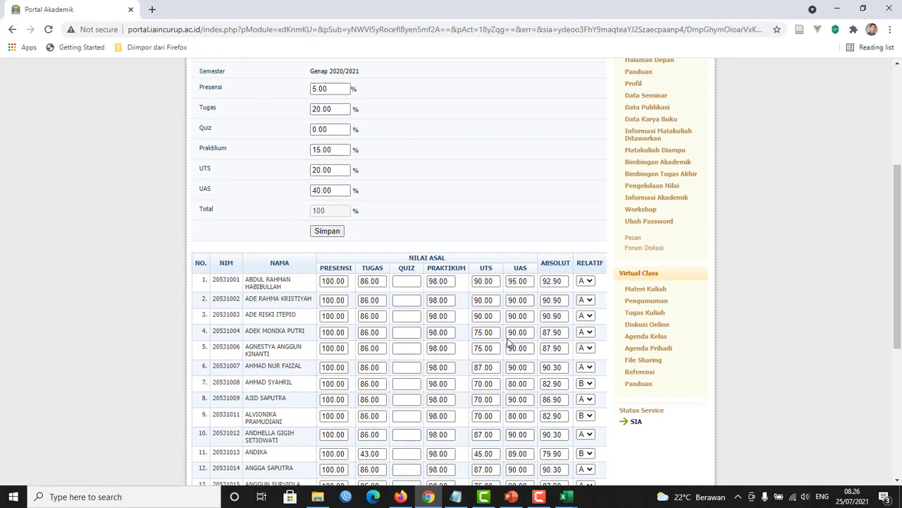
scroll(506, 342, down, 3)
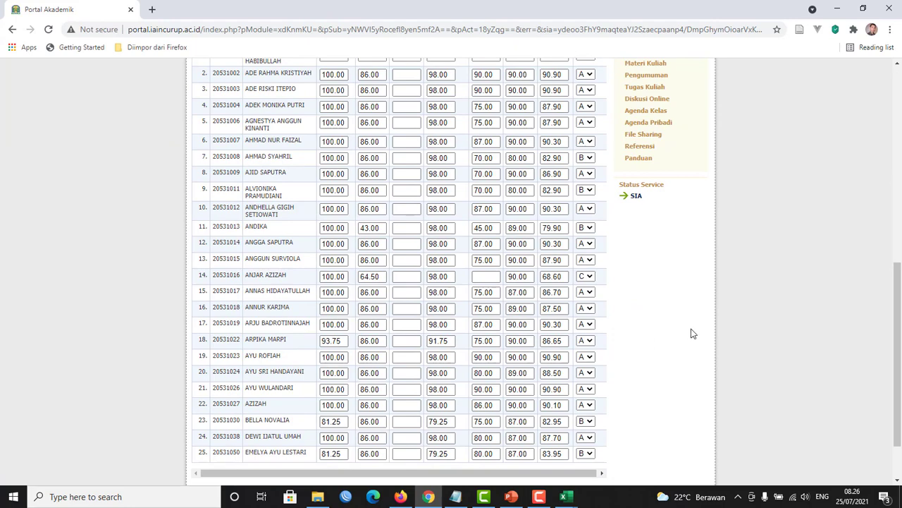
scroll(692, 332, down, 2)
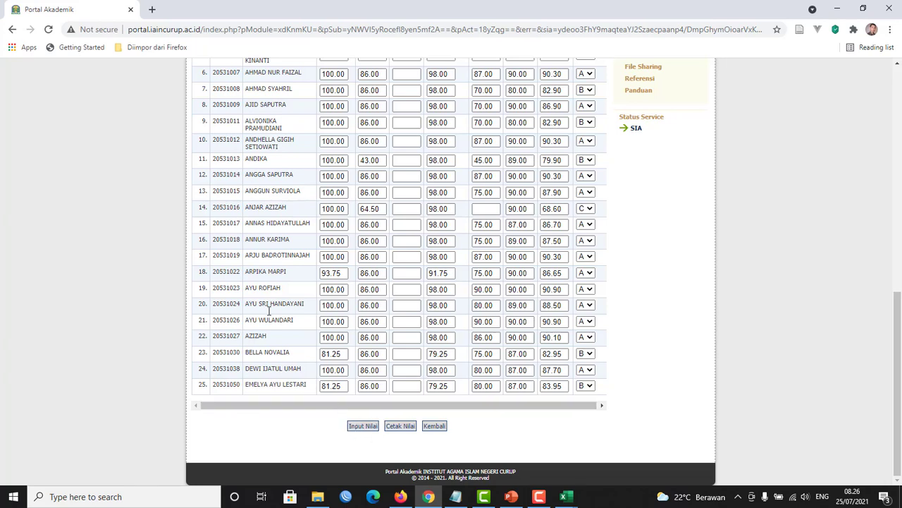
scroll(264, 305, up, 2)
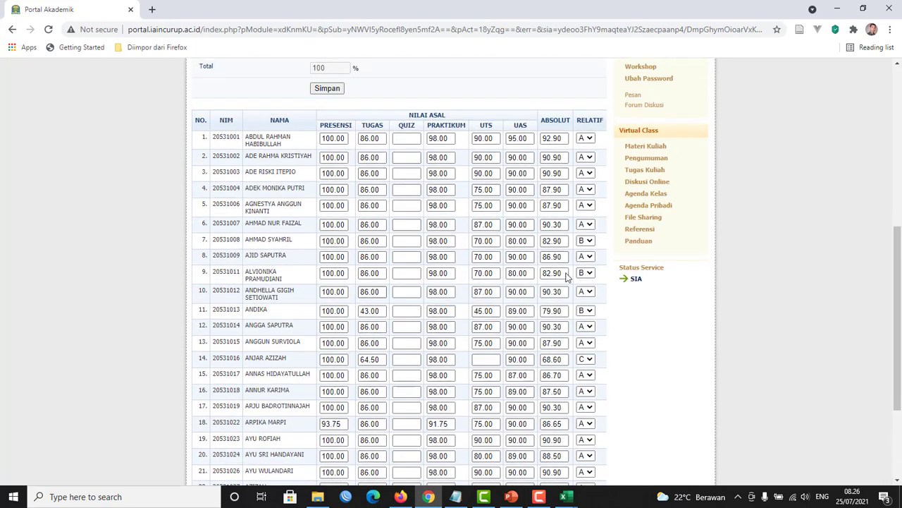
scroll(741, 318, down, 3)
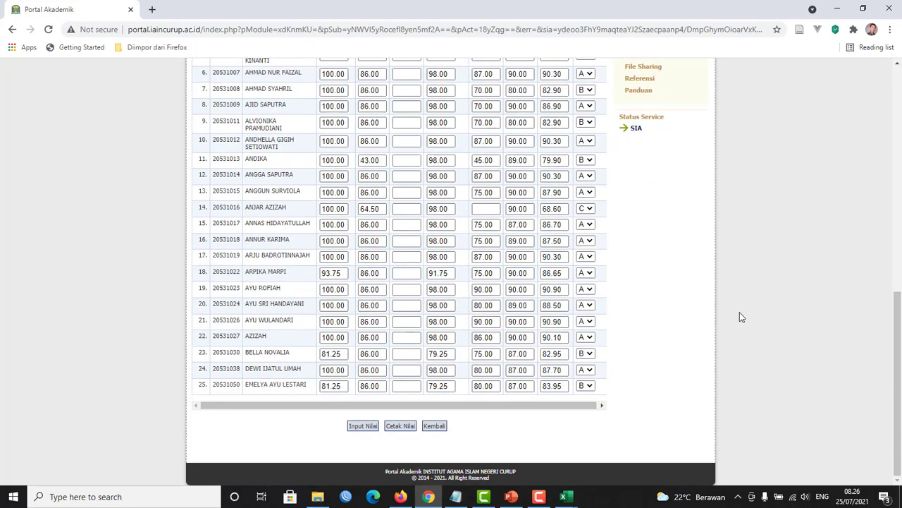
click(360, 426)
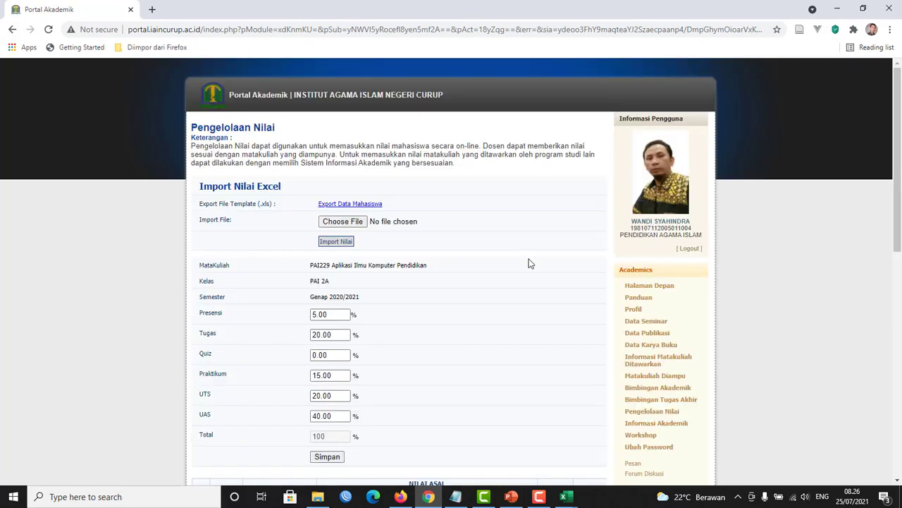
Open the printable grade sheet of class PAI 2A with Cetak Nilai and review it down to the signature block.
scroll(497, 257, down, 7)
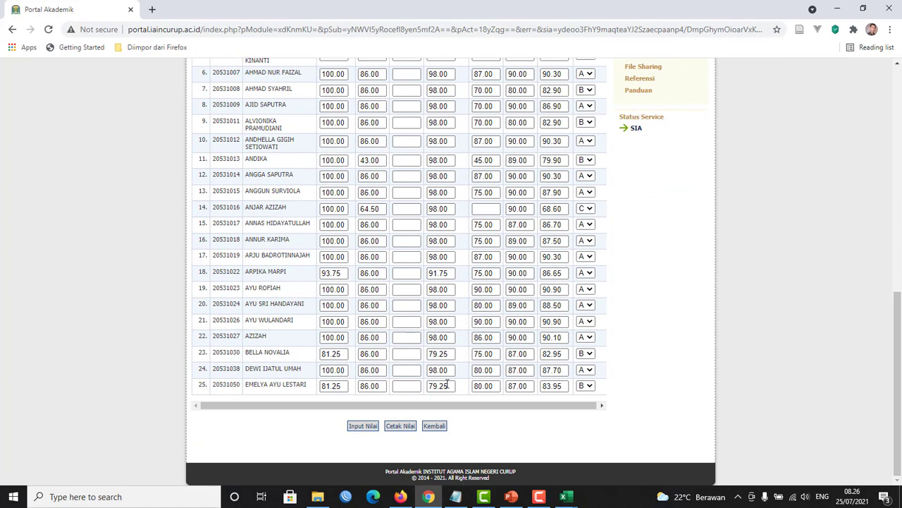
click(407, 427)
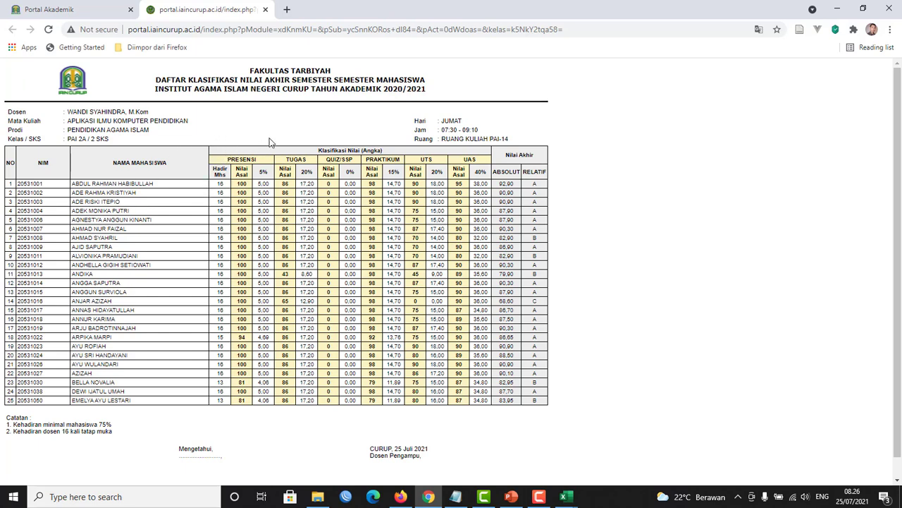
drag(219, 183, 222, 228)
click(222, 182)
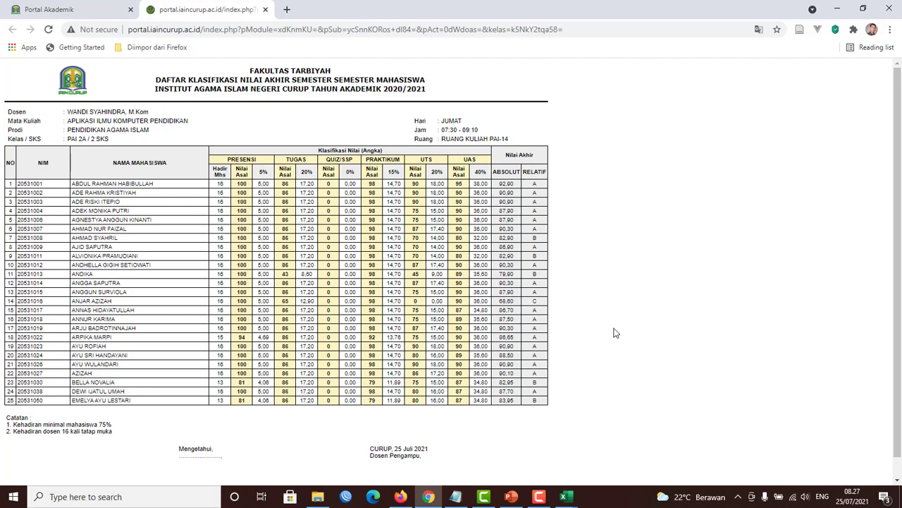
scroll(608, 349, down, 1)
scroll(612, 345, up, 1)
scroll(612, 336, down, 1)
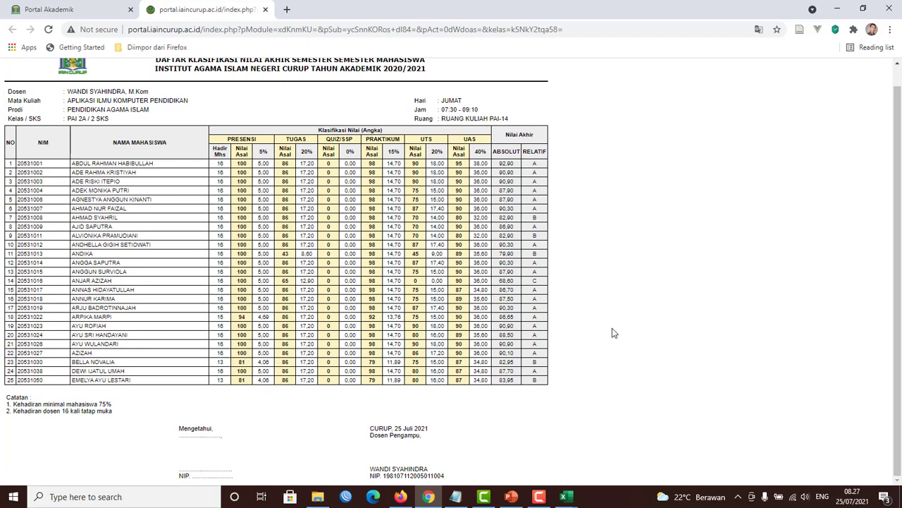
scroll(612, 336, up, 1)
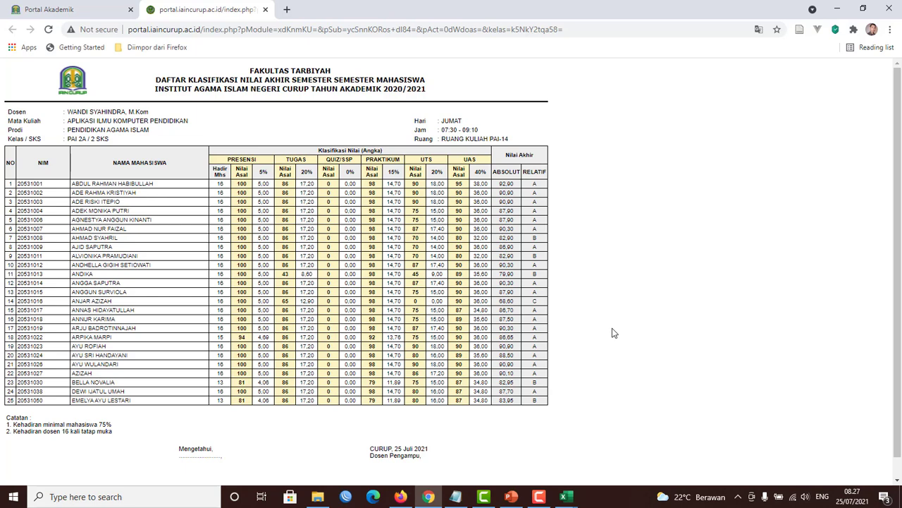
Start printing the grade sheet with Save as PDF as the destination.
key(ctrl+p)
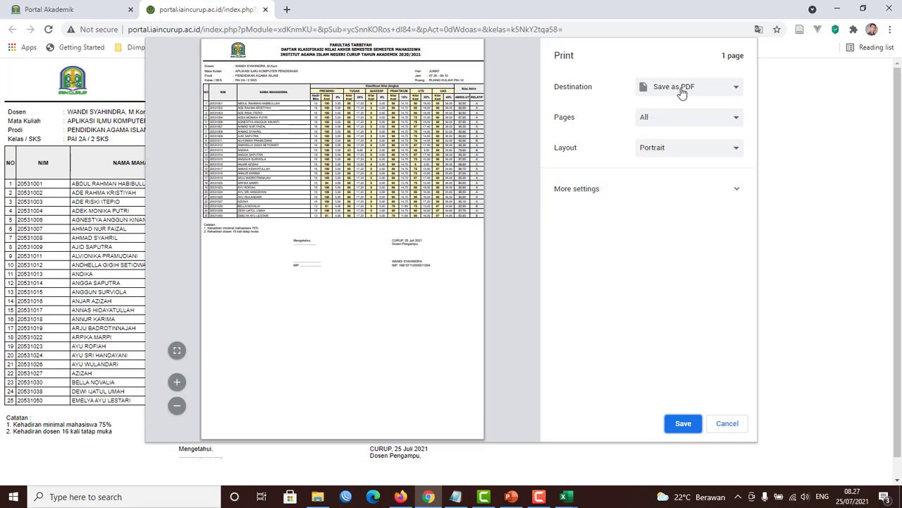
click(686, 91)
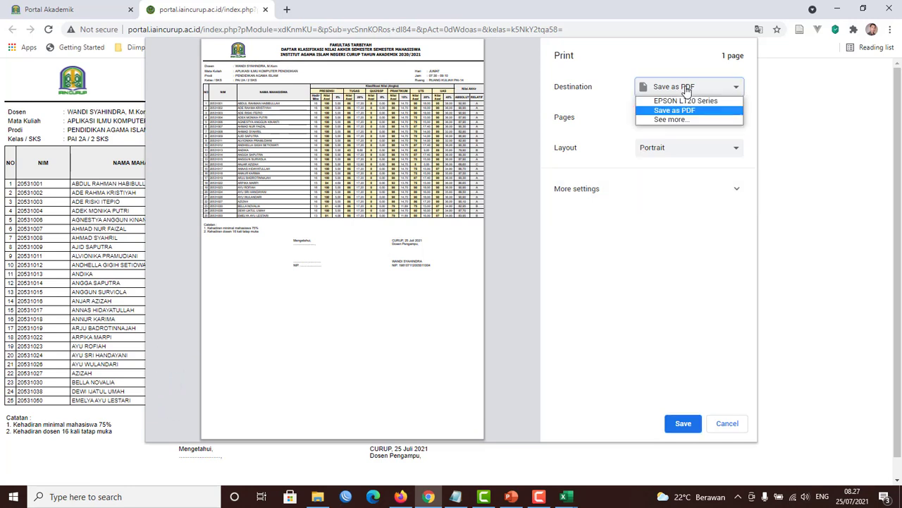
click(684, 111)
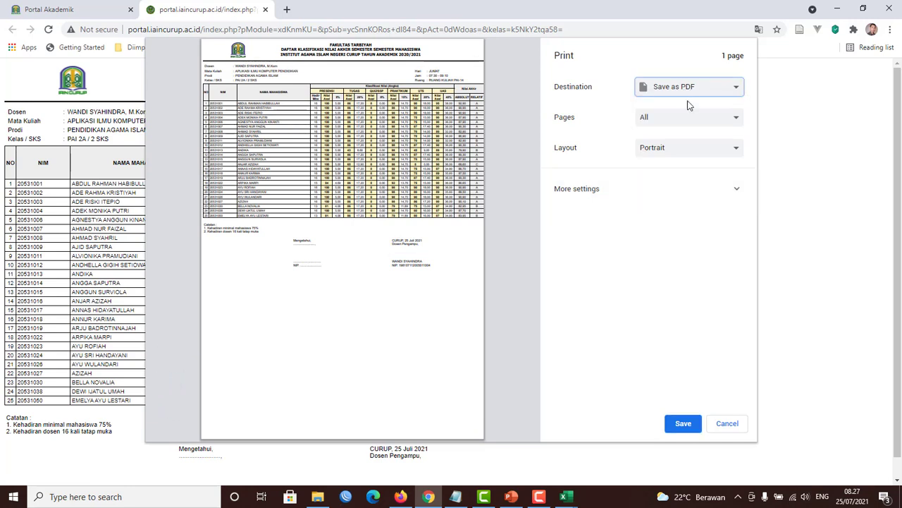
Try the EPSON L120 Series printer as the destination, and return to Save as PDF.
click(689, 93)
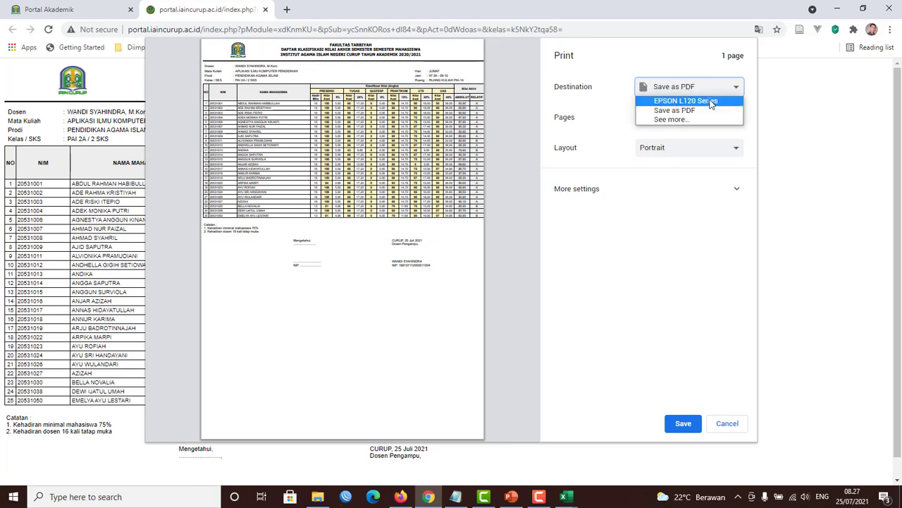
click(710, 103)
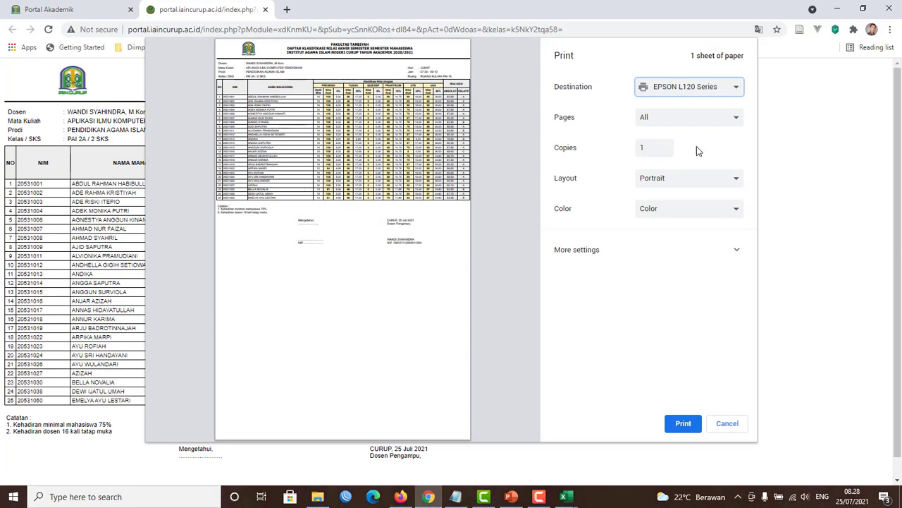
click(706, 89)
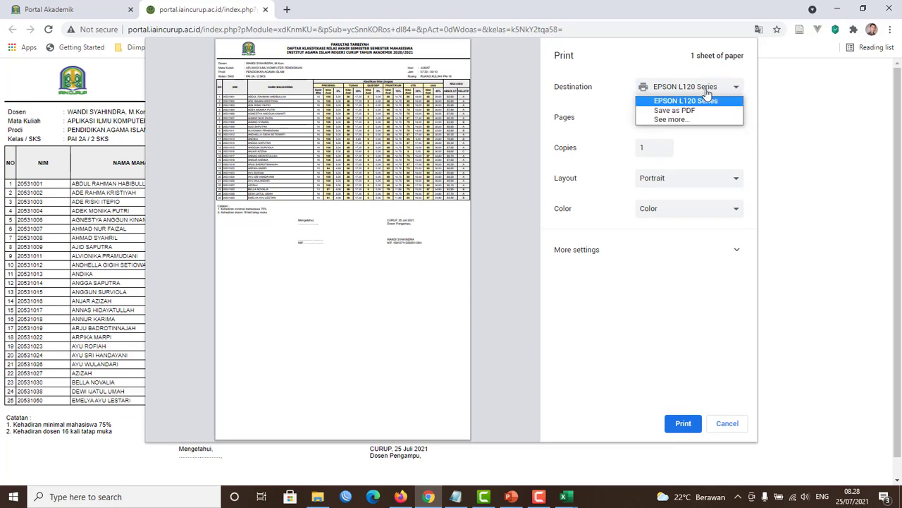
click(686, 113)
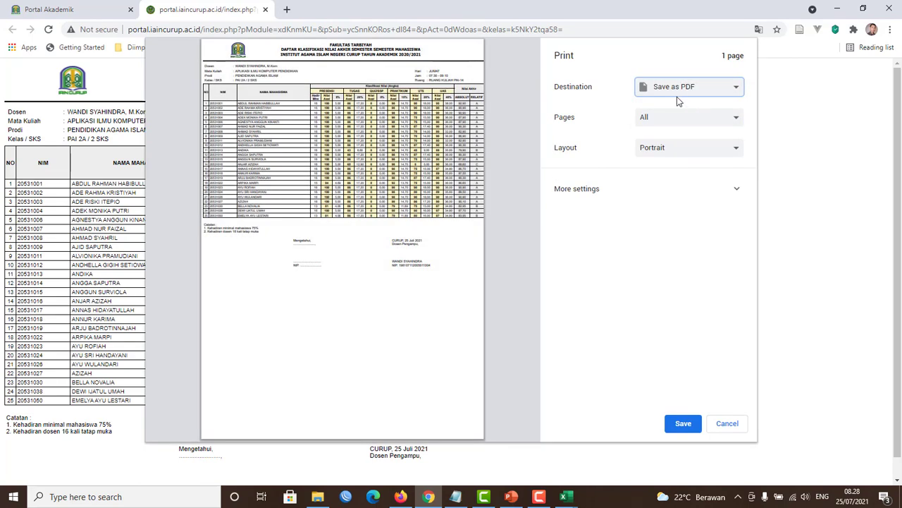
Save the grade sheet as the PDF "Nilai Cetak PAI 2A Komputer" in the PORTAL NILAI MHS folder.
click(681, 425)
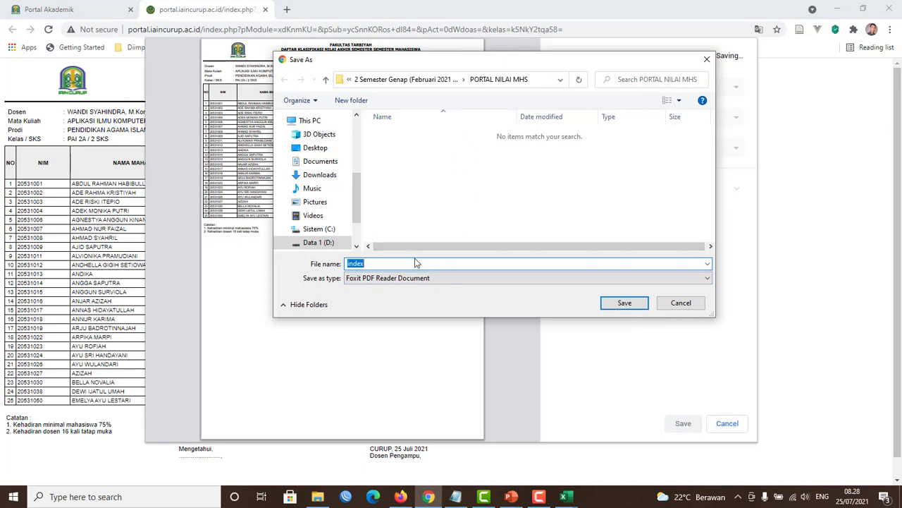
text(n)
text(Nilai Cetak PAI 2A Komputer)
click(631, 304)
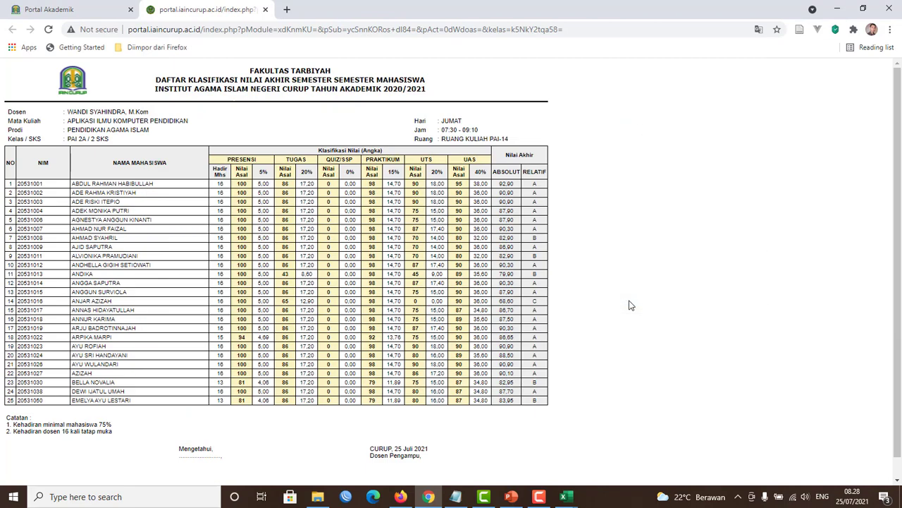
Switch to File Explorer and open Nilai Cetak PAI 2A Komputer from the PORTAL NILAI MHS folder in a maximized Foxit PDF Reader.
click(317, 497)
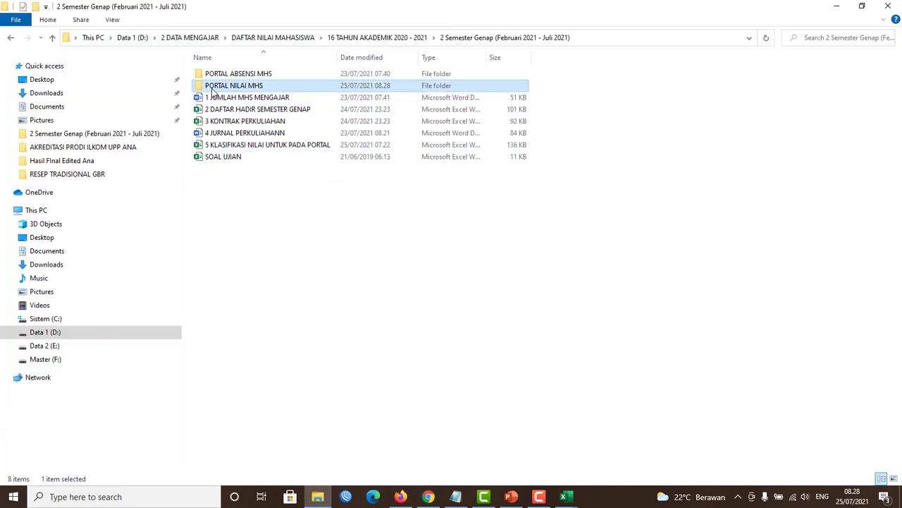
double_click(211, 87)
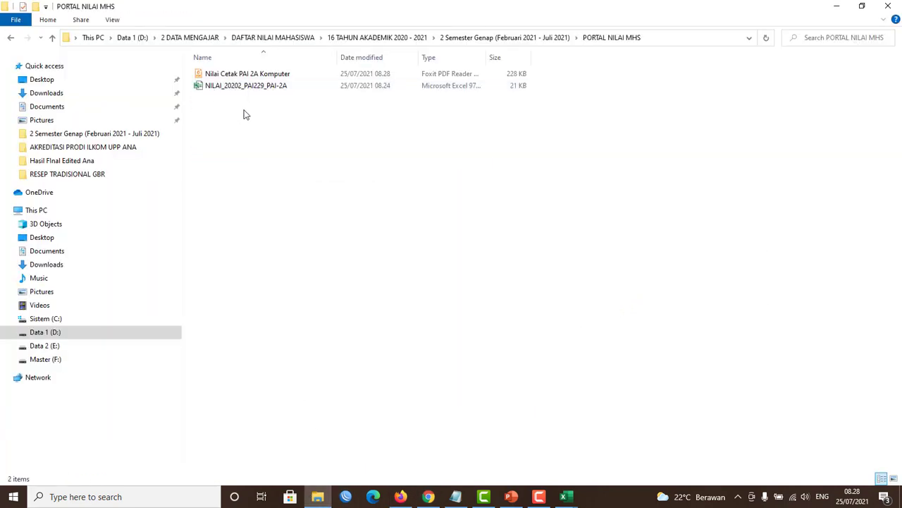
click(303, 77)
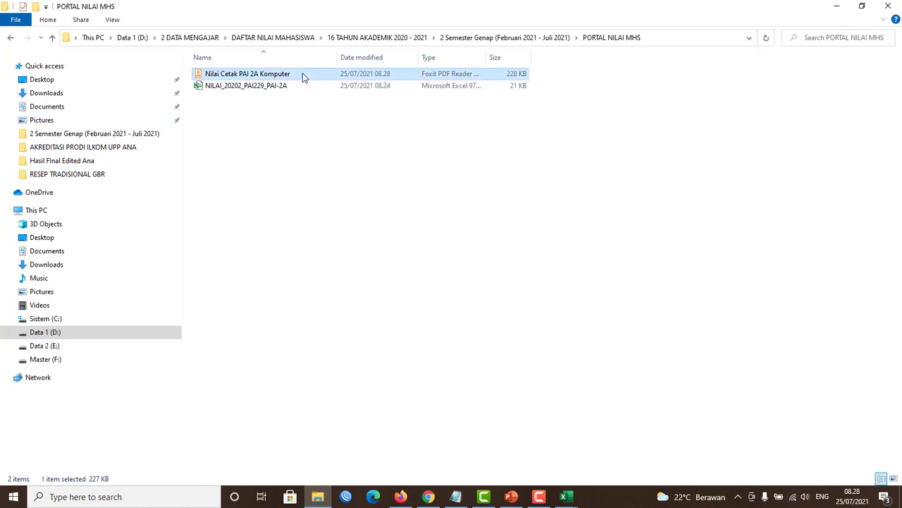
double_click(303, 74)
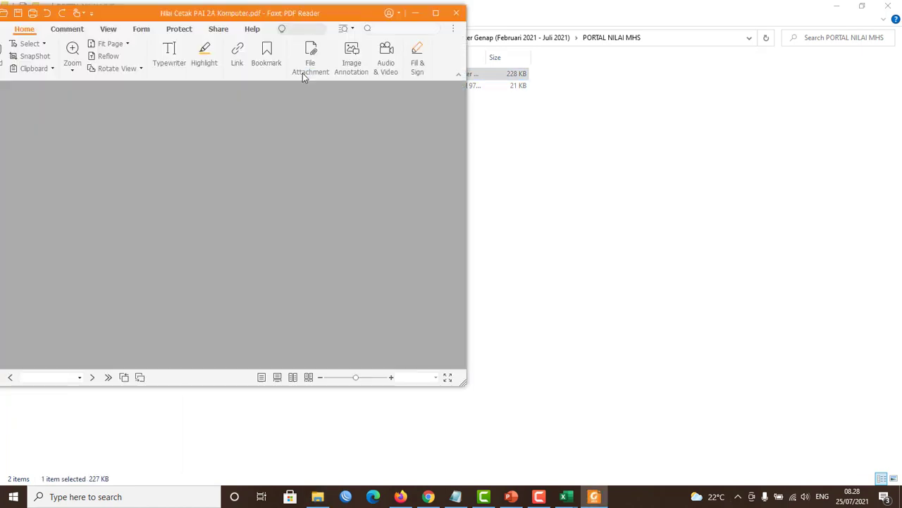
click(436, 12)
Look through the PDF grade sheet from heading to signature block, then close it and minimize the folder window.
scroll(514, 209, down, 2)
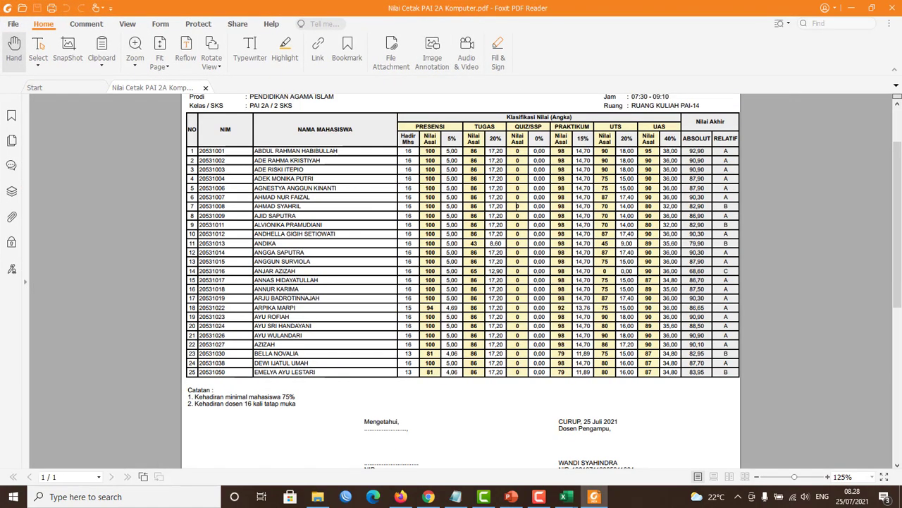
scroll(515, 208, down, 1)
scroll(516, 207, up, 3)
scroll(516, 205, down, 5)
scroll(516, 205, up, 3)
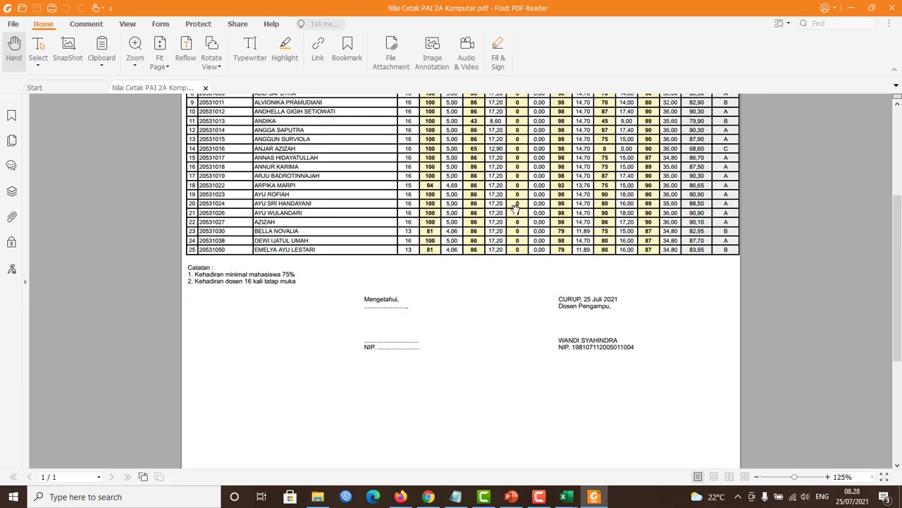
scroll(516, 209, down, 5)
scroll(518, 209, up, 5)
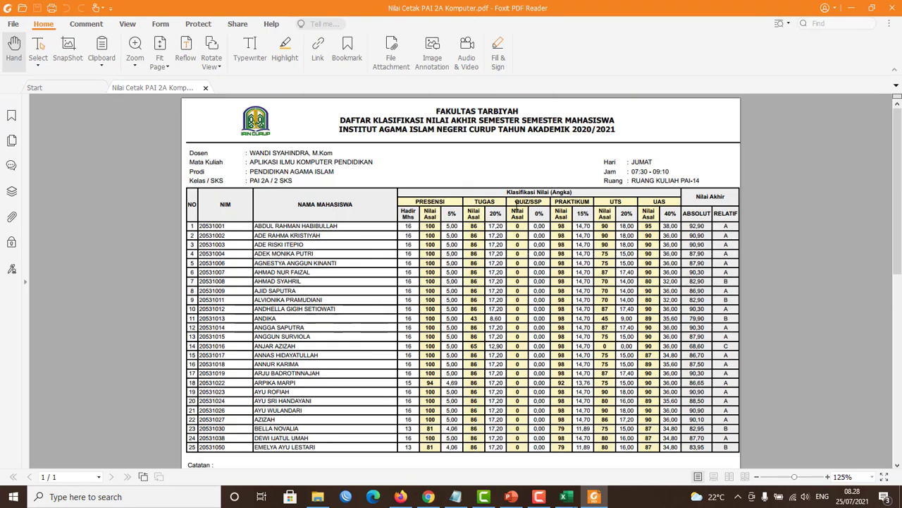
click(896, 7)
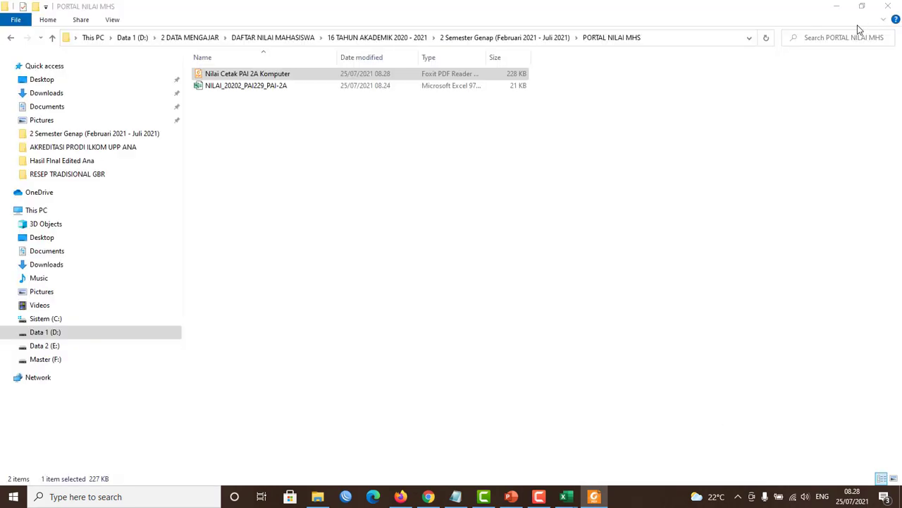
click(839, 7)
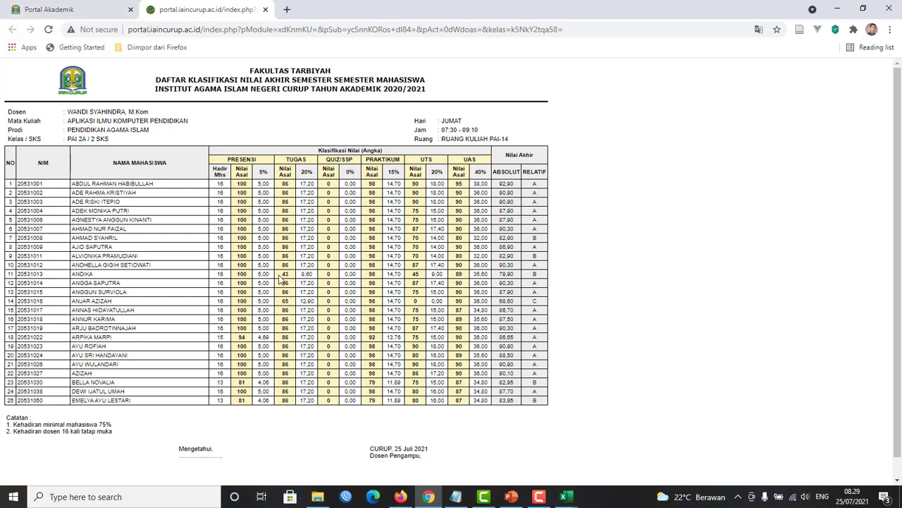
Return to the Pengelolaan Nilai page of class PAI 2A and review its component weights and student grade table.
click(89, 14)
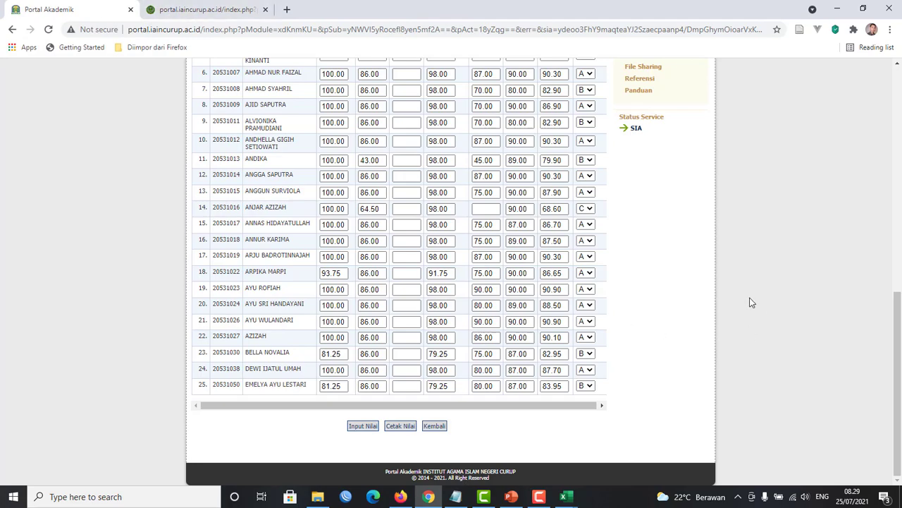
scroll(725, 286, up, 5)
scroll(724, 286, up, 2)
scroll(724, 286, down, 8)
scroll(723, 286, up, 8)
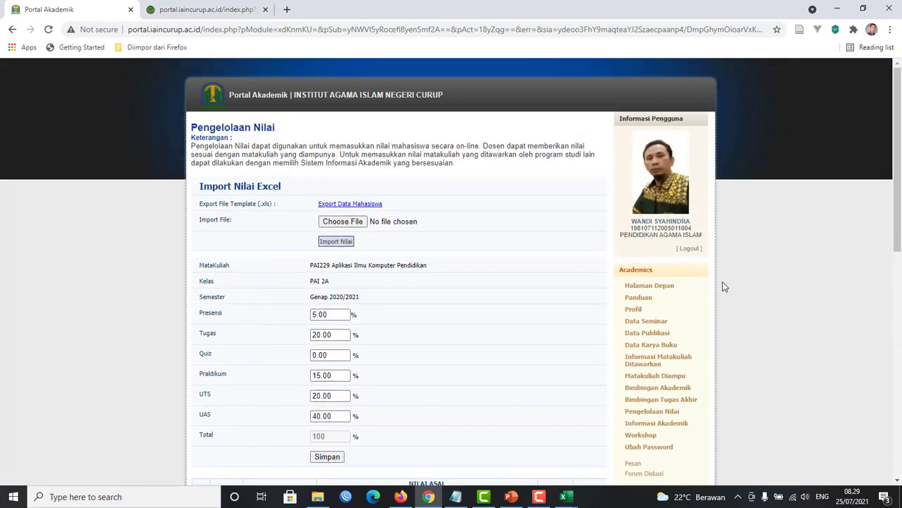
scroll(722, 286, down, 3)
scroll(722, 287, down, 6)
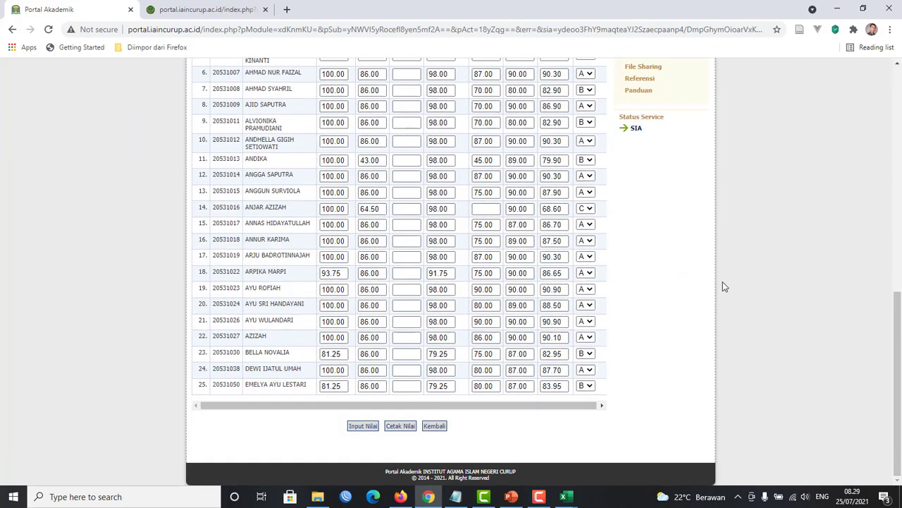
scroll(723, 287, up, 7)
scroll(723, 286, up, 1)
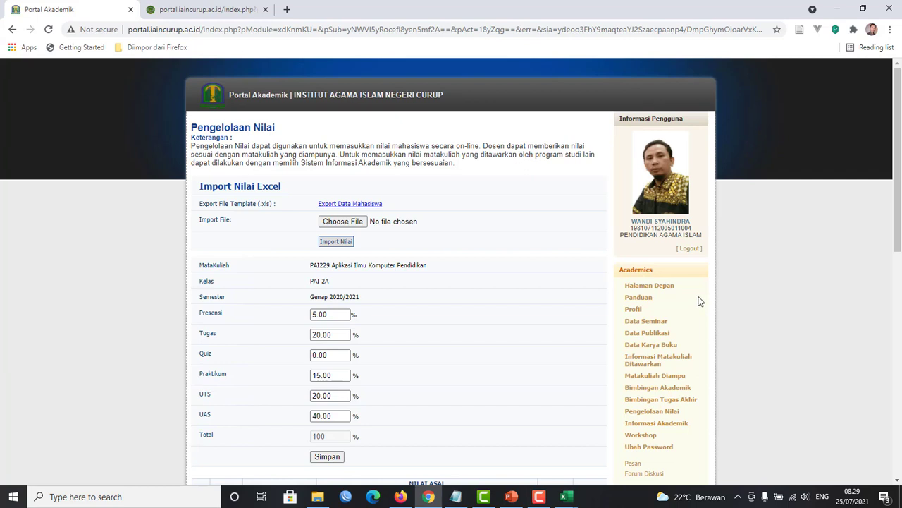
Look through the PAI 2A student grades down to the last row, then go back to the Pengelolaan Nilai course list.
scroll(697, 295, down, 4)
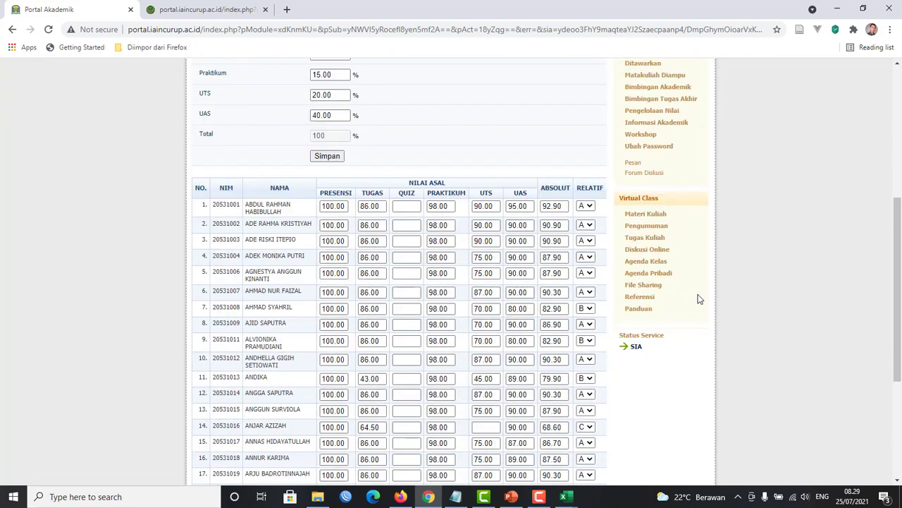
scroll(698, 294, down, 3)
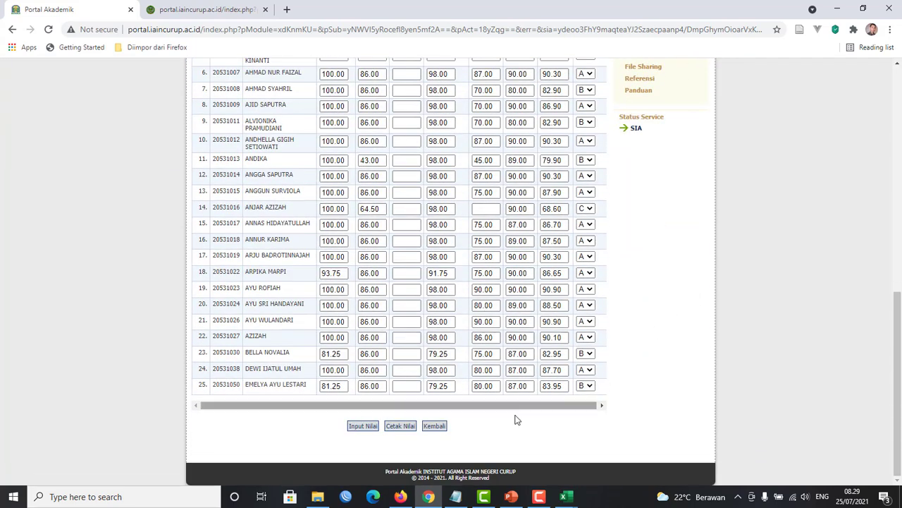
click(434, 427)
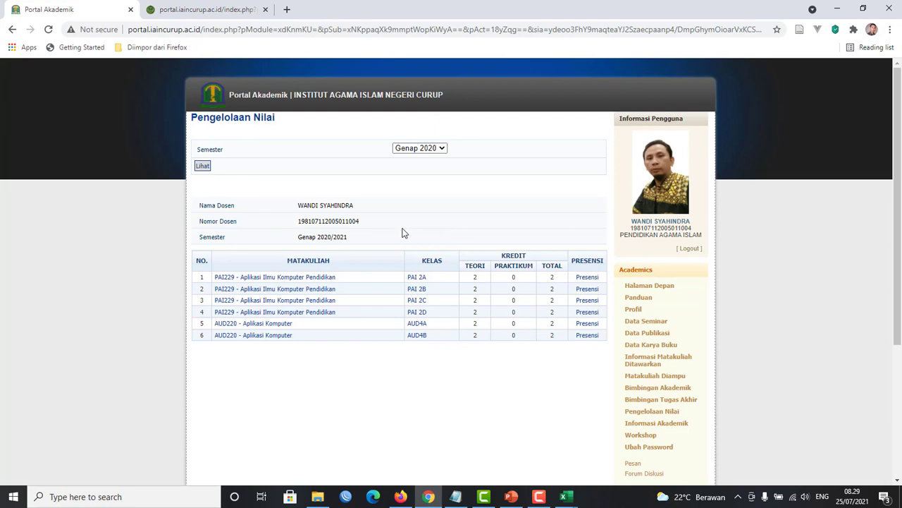
Open the attendance record of class PAI 2A from Matakuliah Diampu and review its meeting schedule down to the print options.
click(660, 379)
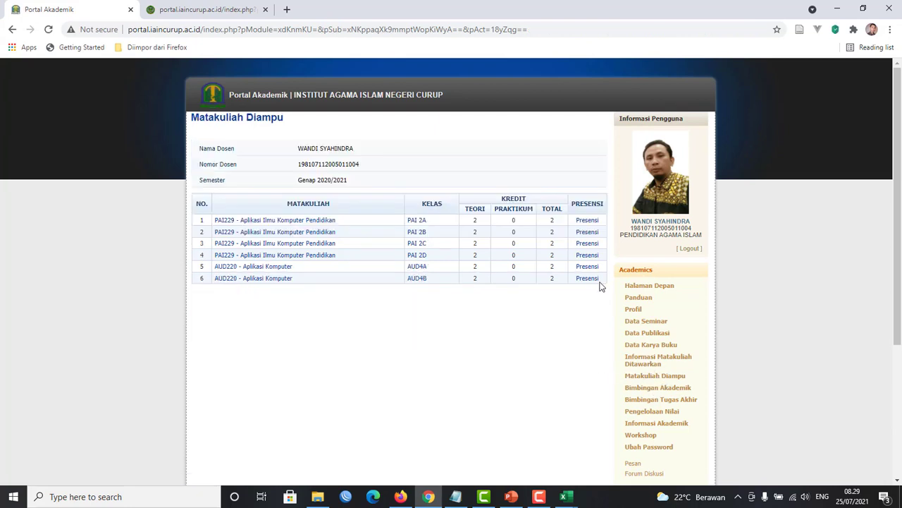
click(587, 222)
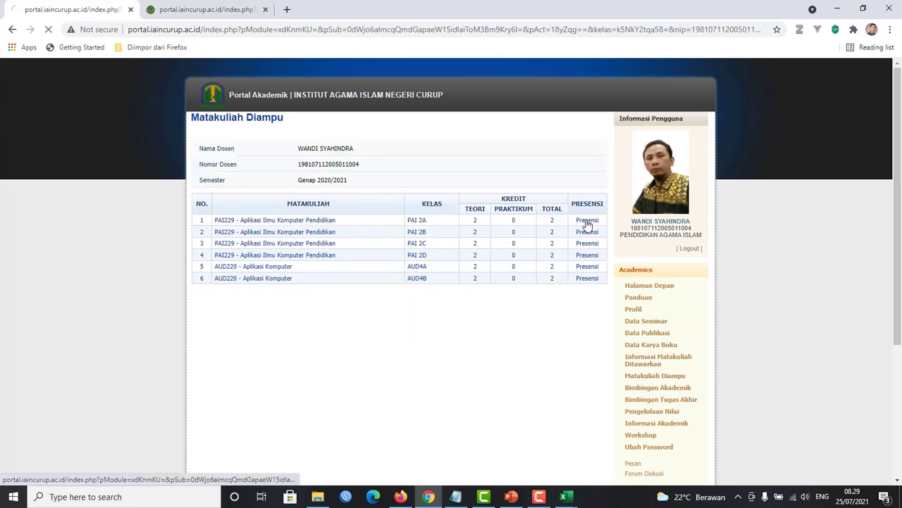
scroll(554, 244, down, 2)
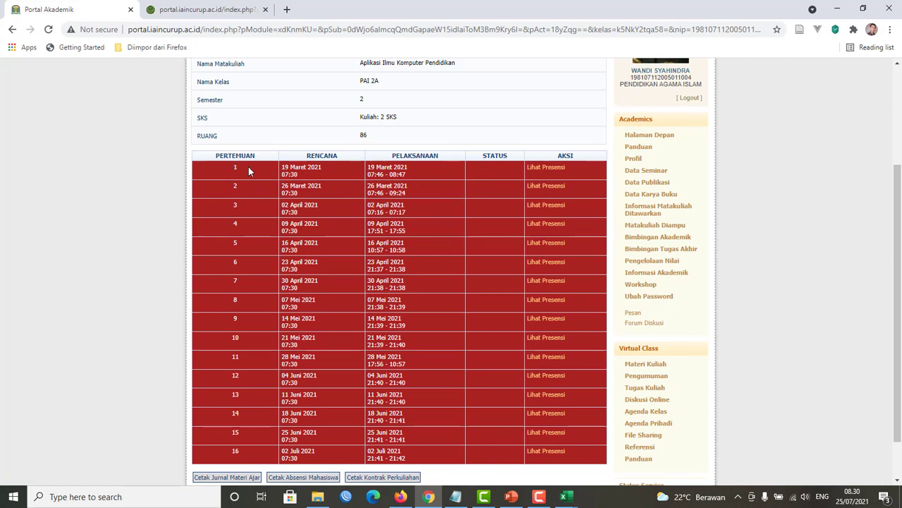
scroll(264, 203, down, 1)
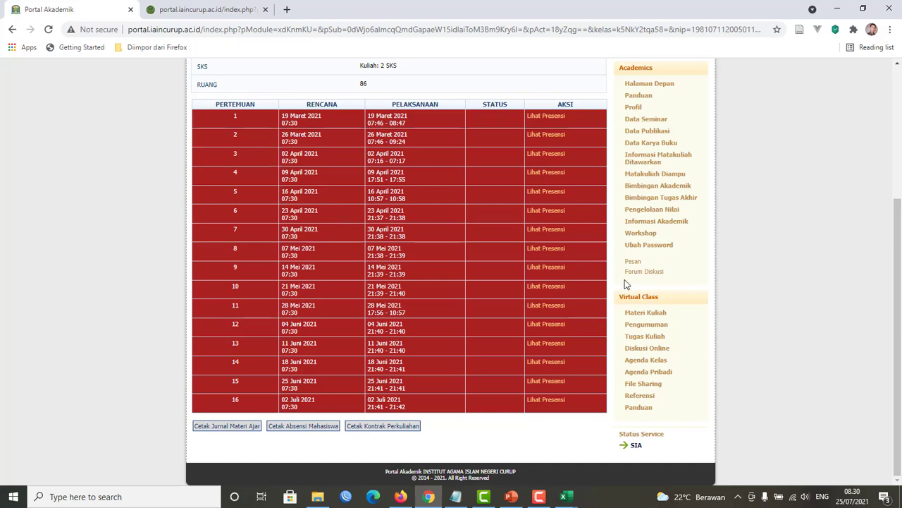
Open Pengelolaan Nilai and display the taught classes for semester Genap 2020.
click(669, 211)
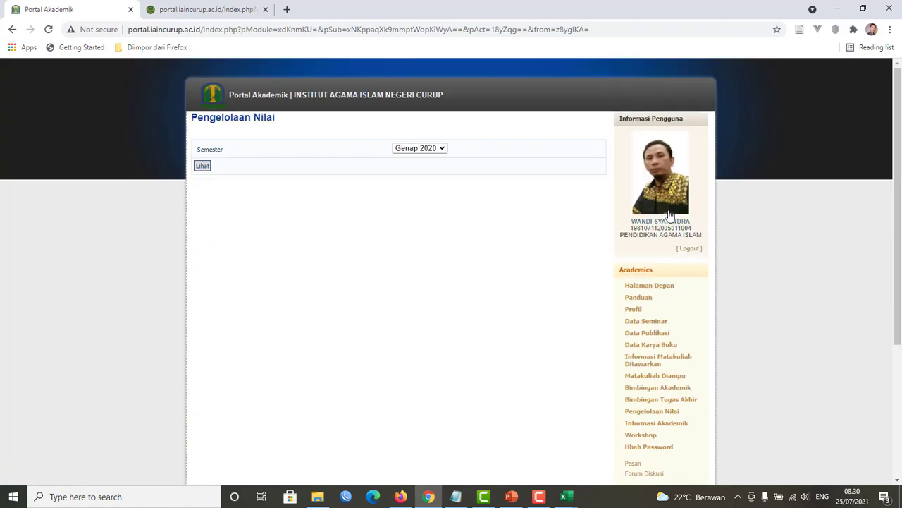
click(203, 167)
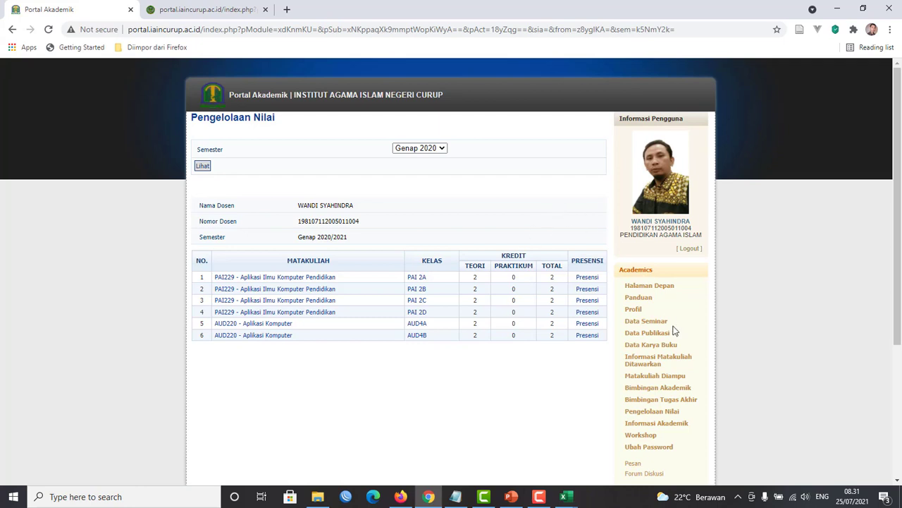
scroll(678, 342, down, 2)
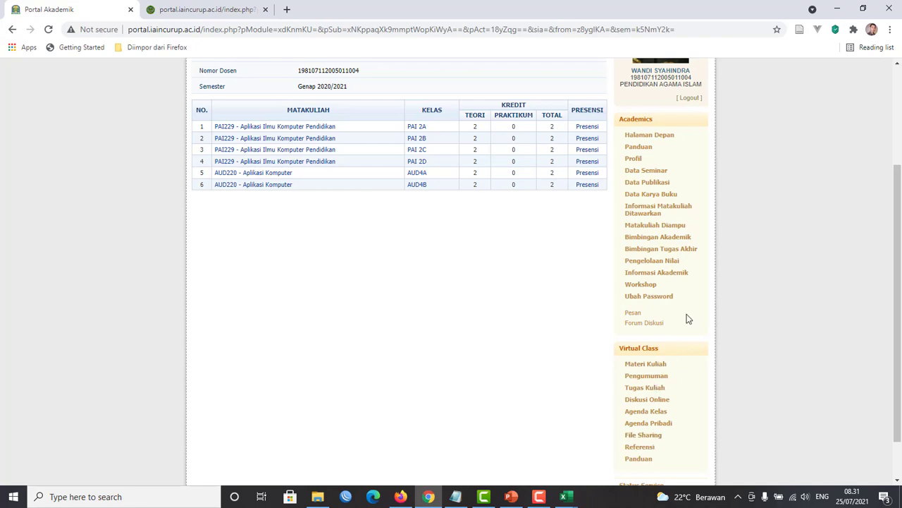
scroll(687, 317, up, 3)
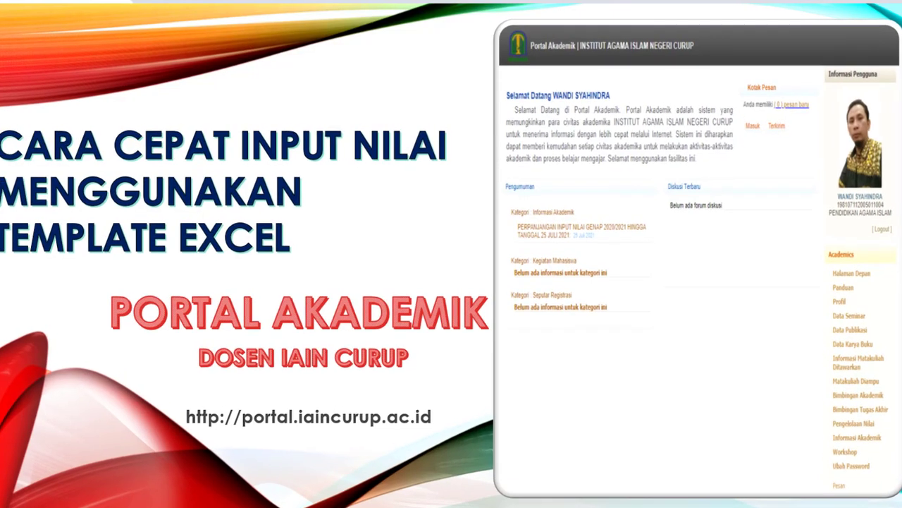